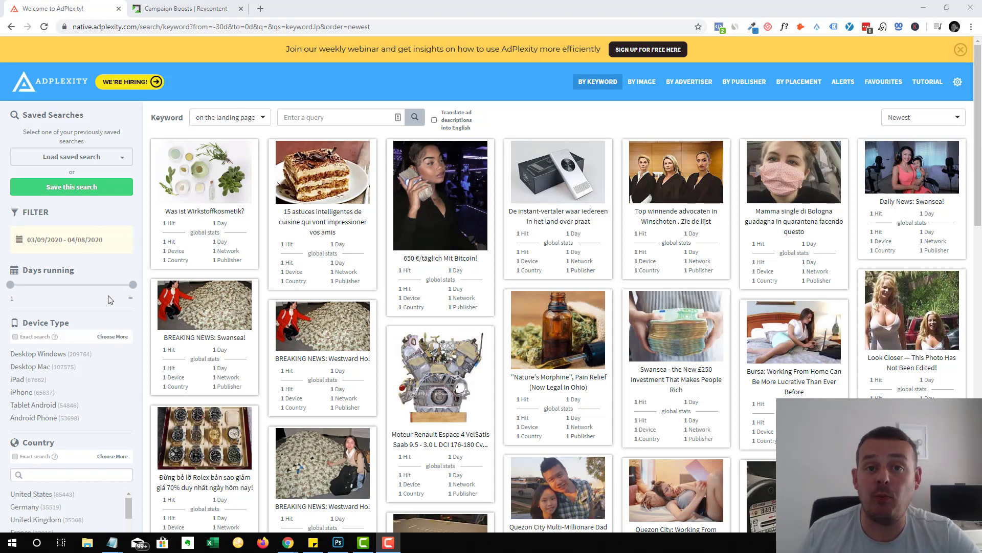
Step: Filter the ads by the ClickBank affiliate network
{"action": "scroll", "coordinate": [110, 299], "scroll_direction": "down", "scroll_amount": 4}
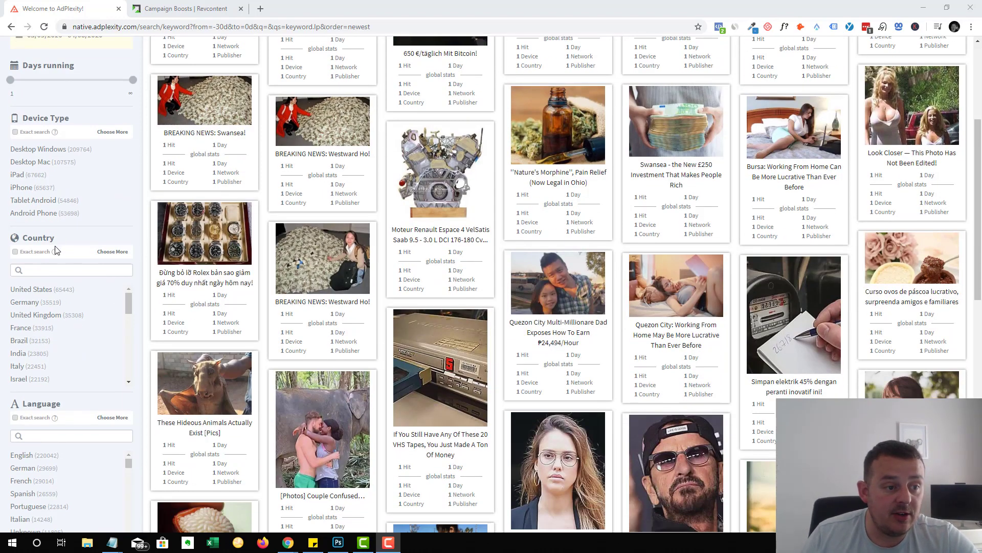
{"action": "scroll", "coordinate": [74, 255], "scroll_direction": "down", "scroll_amount": 4}
{"action": "scroll", "coordinate": [144, 215], "scroll_direction": "down", "scroll_amount": 7}
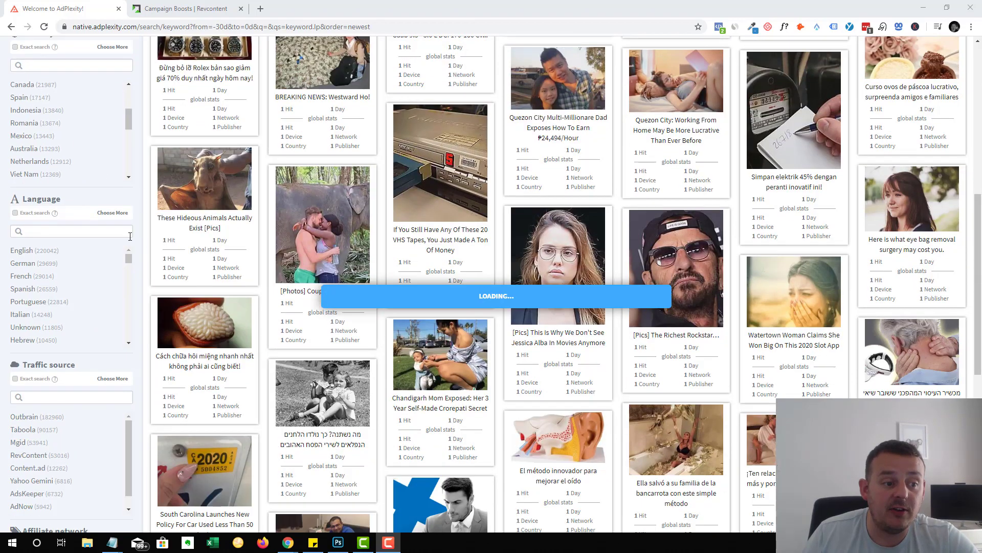
{"action": "scroll", "coordinate": [152, 296], "scroll_direction": "down", "scroll_amount": 1}
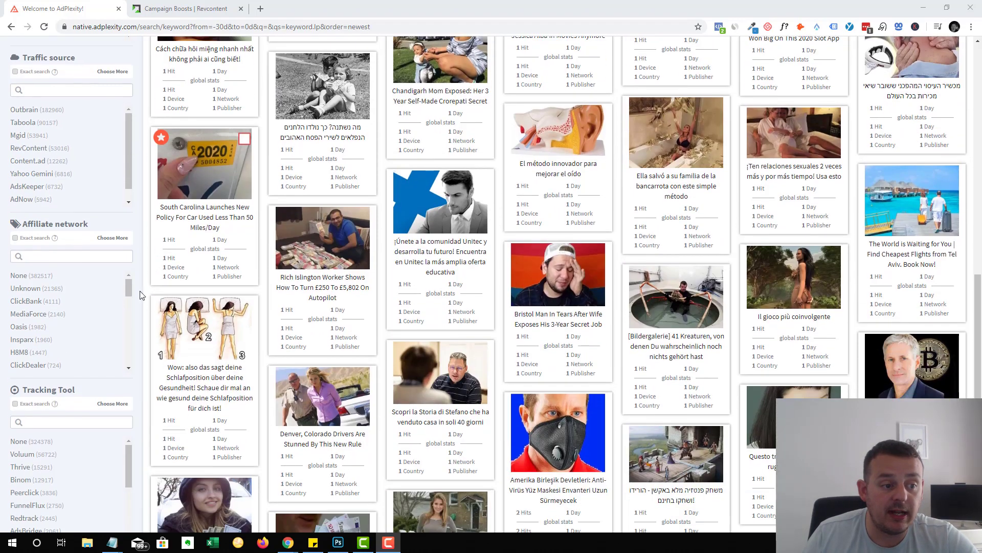
{"action": "left_click", "coordinate": [29, 302]}
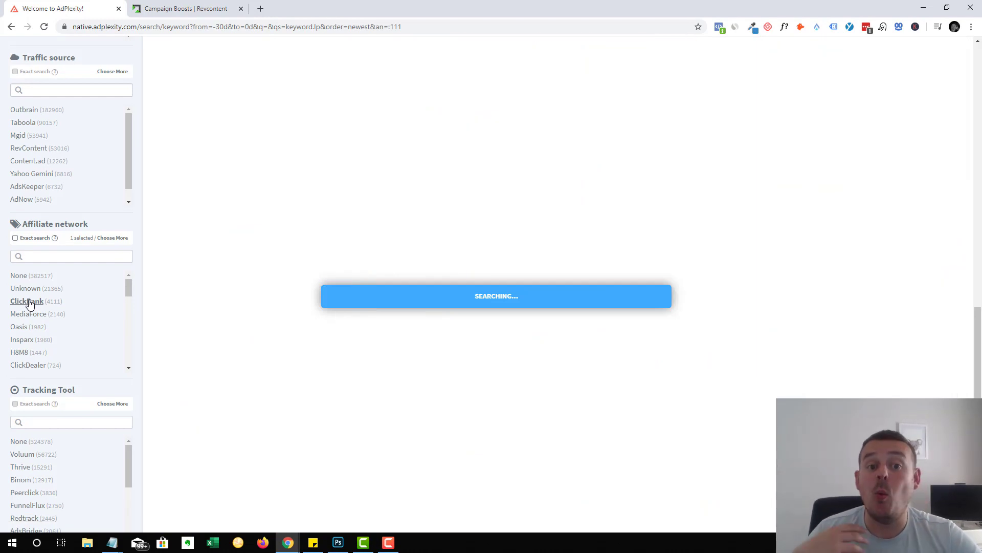
Step: Sort the ClickBank ads by Received most traffic
{"action": "scroll", "coordinate": [29, 304], "scroll_direction": "down", "scroll_amount": 2}
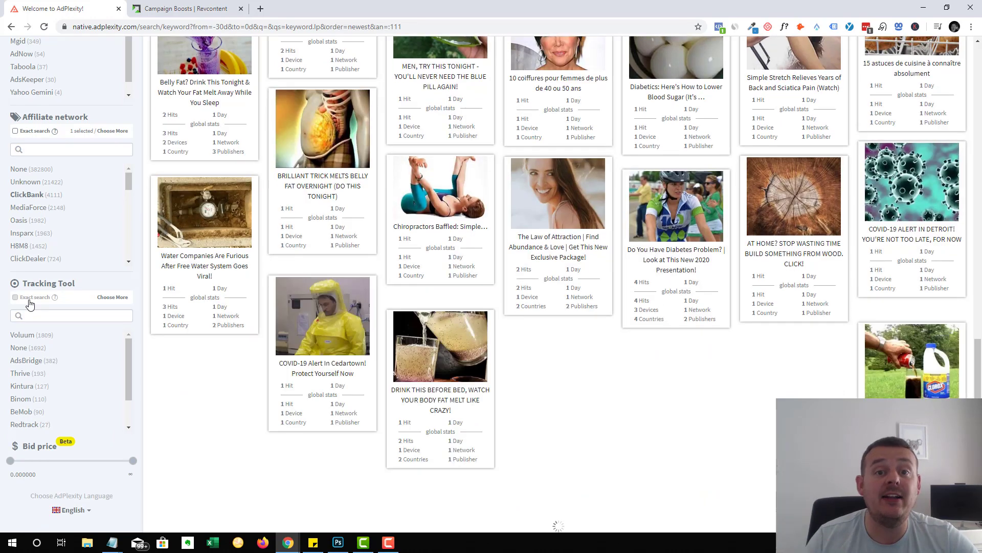
{"action": "scroll", "coordinate": [29, 304], "scroll_direction": "down", "scroll_amount": 1}
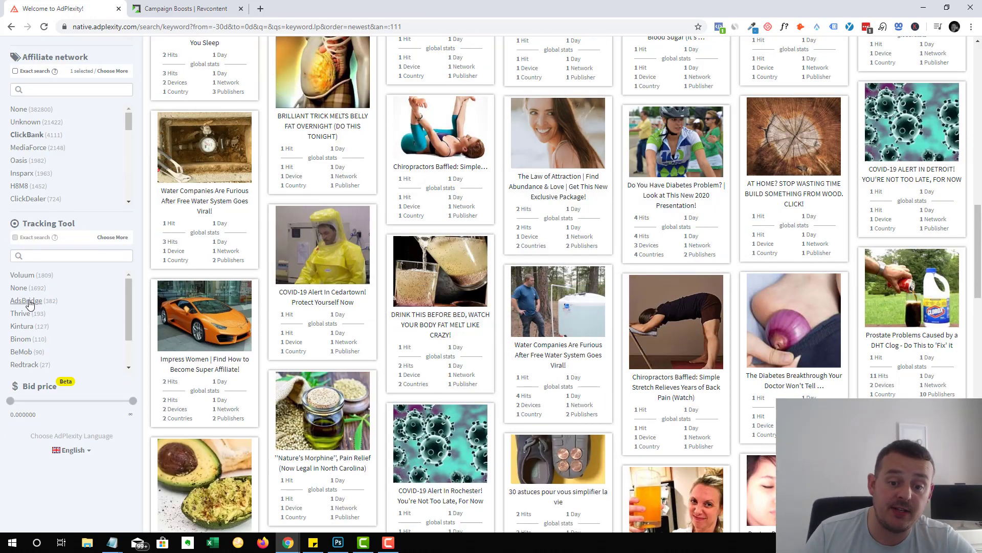
{"action": "scroll", "coordinate": [283, 284], "scroll_direction": "up", "scroll_amount": 10}
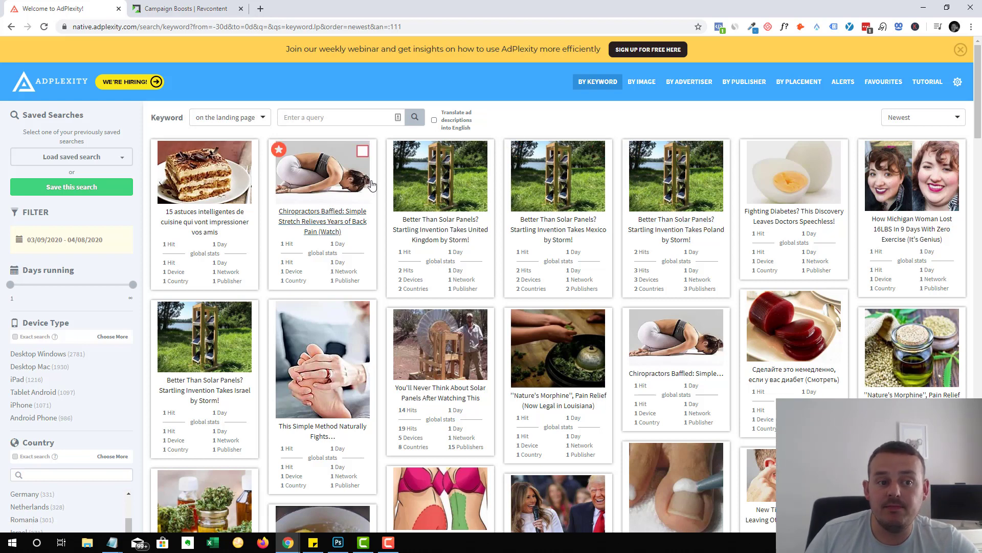
{"action": "left_click", "coordinate": [910, 117]}
{"action": "left_click", "coordinate": [914, 164]}
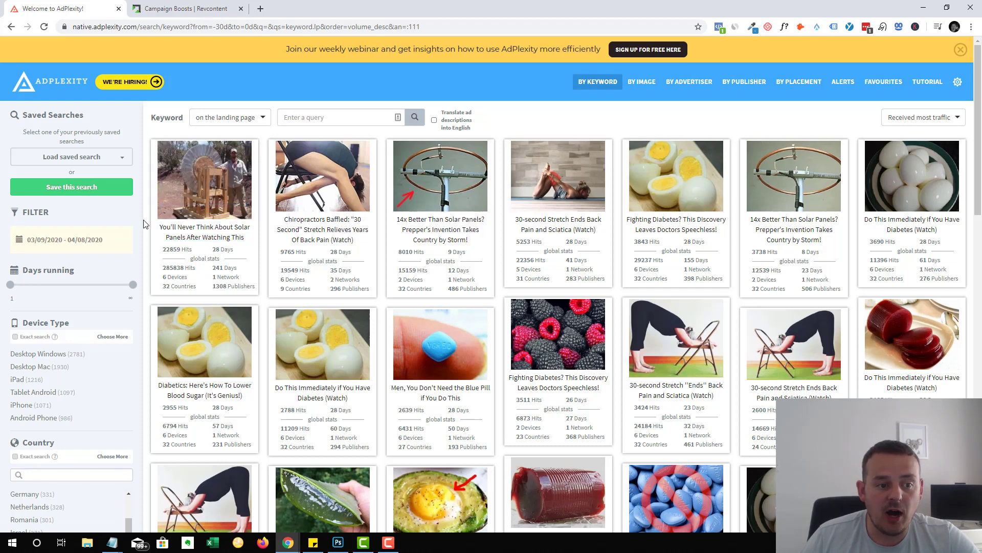
Step: Check the date range options and browse the ClickBank ads that received the most traffic, comparing their hits, running days and offers
{"action": "left_click_drag", "start_coordinate": [29, 240], "coordinate": [103, 238]}
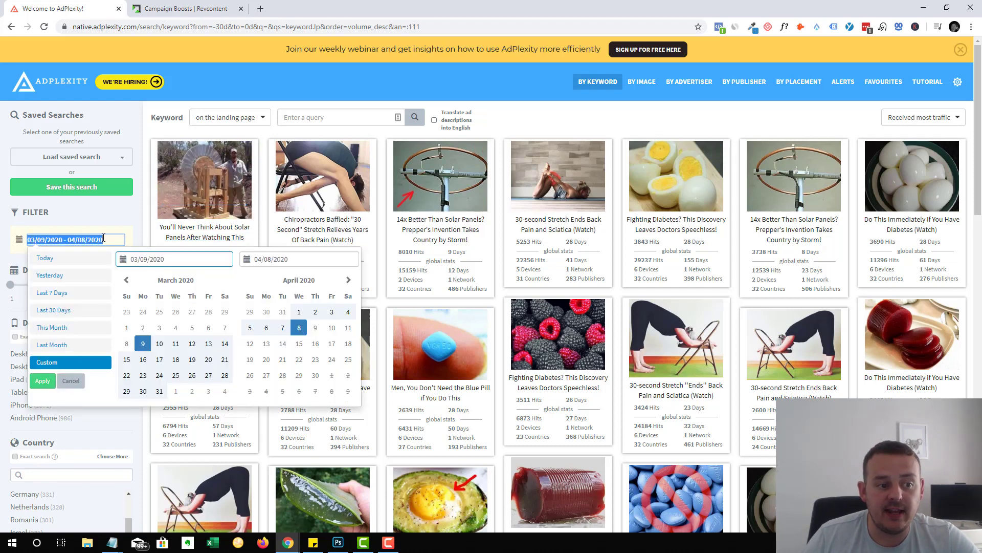
{"action": "left_click", "coordinate": [578, 123]}
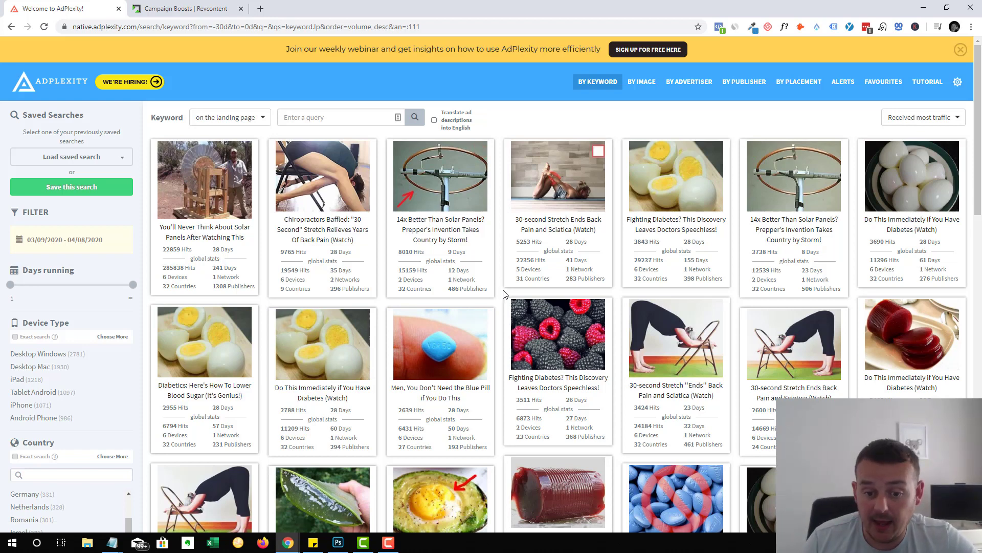
{"action": "scroll", "coordinate": [512, 322], "scroll_direction": "down", "scroll_amount": 4}
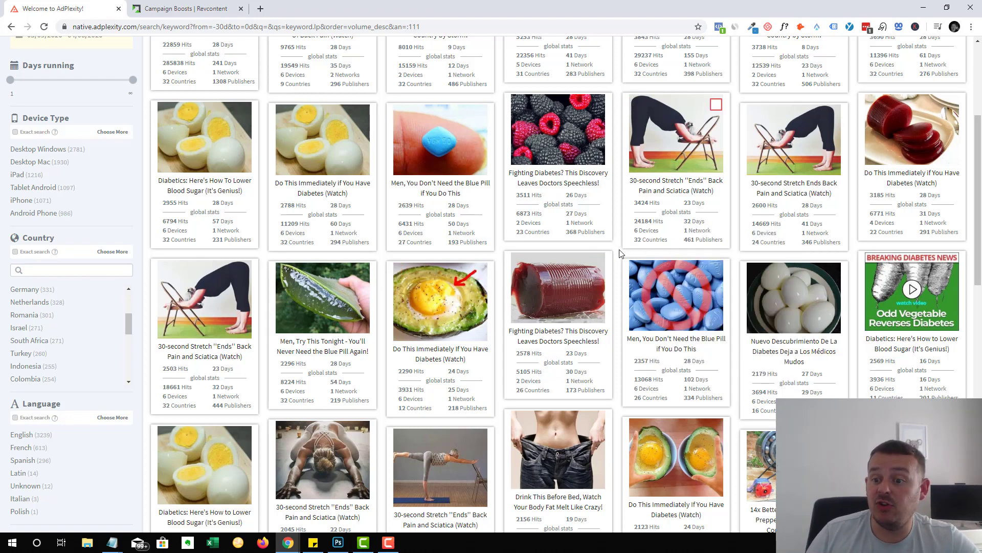
{"action": "scroll", "coordinate": [620, 253], "scroll_direction": "down", "scroll_amount": 5}
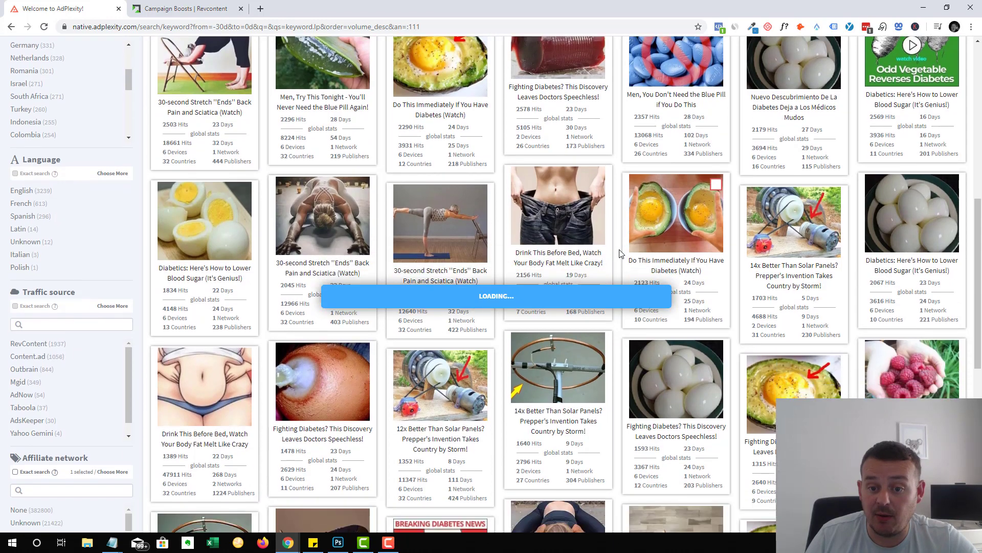
{"action": "scroll", "coordinate": [620, 254], "scroll_direction": "down", "scroll_amount": 4}
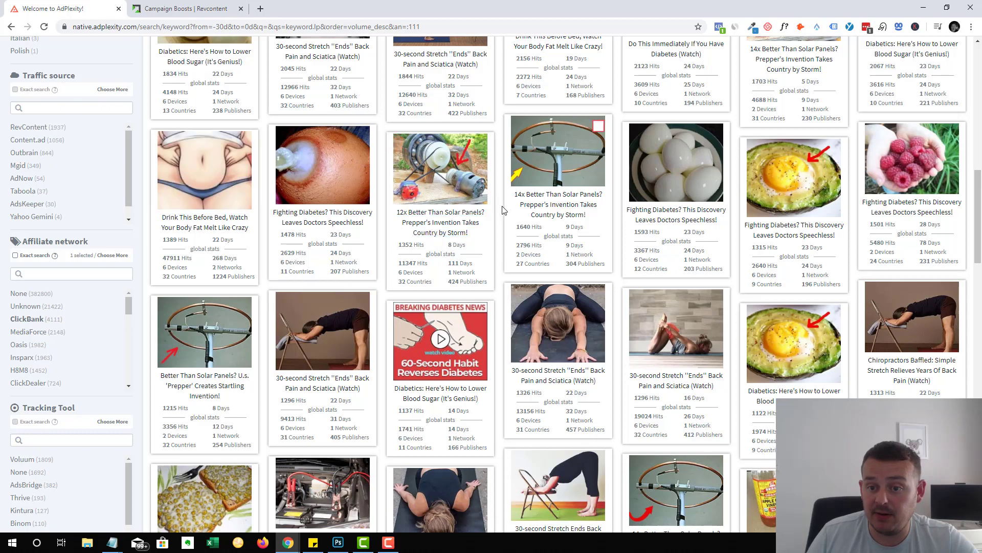
{"action": "scroll", "coordinate": [479, 217], "scroll_direction": "down", "scroll_amount": 2}
{"action": "scroll", "coordinate": [500, 217], "scroll_direction": "down", "scroll_amount": 1}
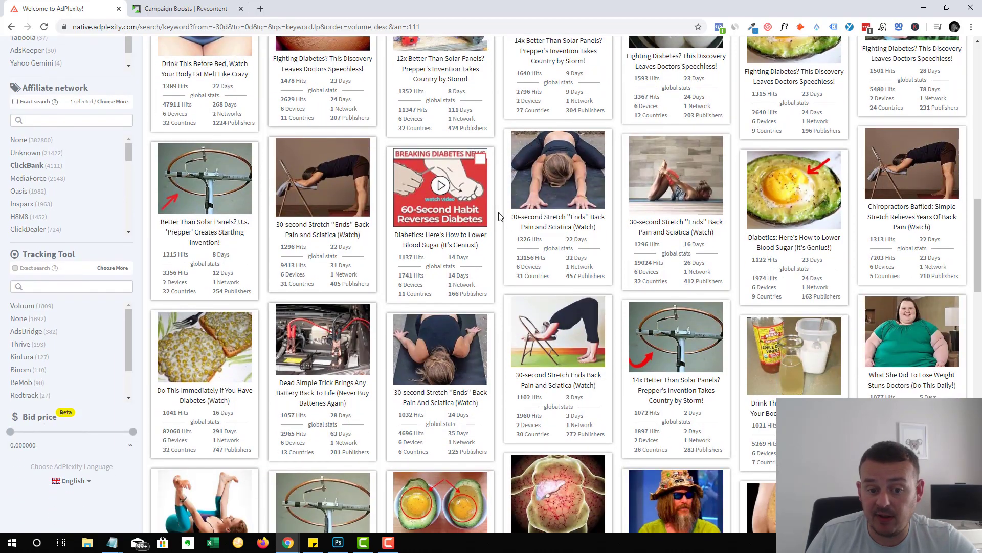
{"action": "scroll", "coordinate": [500, 217], "scroll_direction": "up", "scroll_amount": 15}
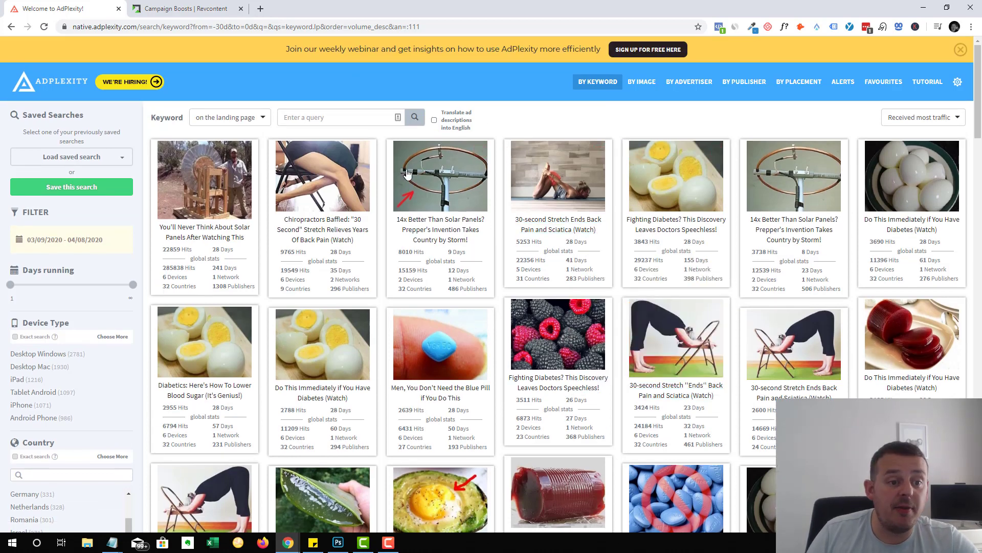
Step: Open the details of the ad "You'll Never Think About Solar Panels After Watching This" and review its country list
{"action": "left_click", "coordinate": [197, 176]}
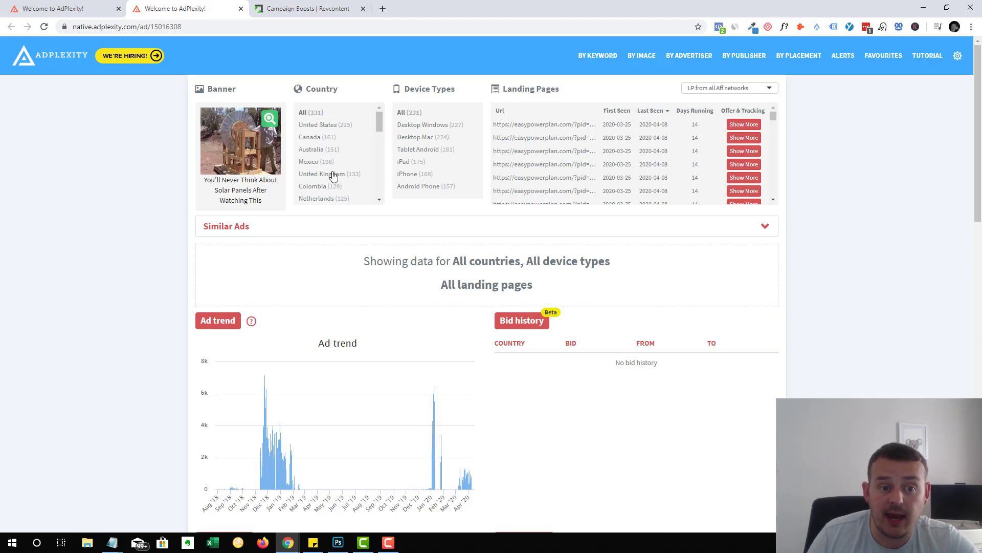
{"action": "scroll", "coordinate": [325, 191], "scroll_direction": "down", "scroll_amount": 5}
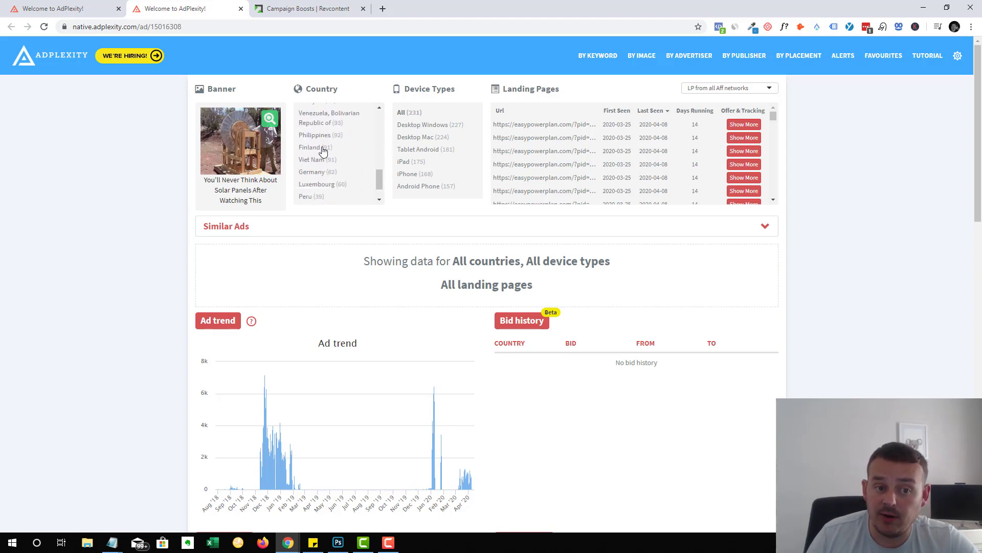
{"action": "scroll", "coordinate": [343, 192], "scroll_direction": "up", "scroll_amount": 5}
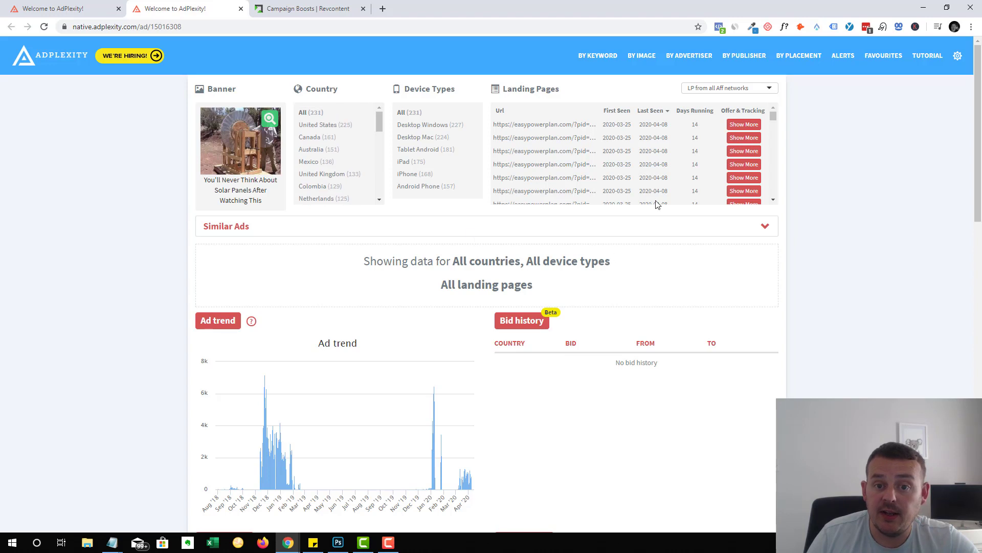
Step: Restrict the ad's data to the first easypowerplan.com landing page and view that page in a new tab
{"action": "left_click", "coordinate": [574, 131]}
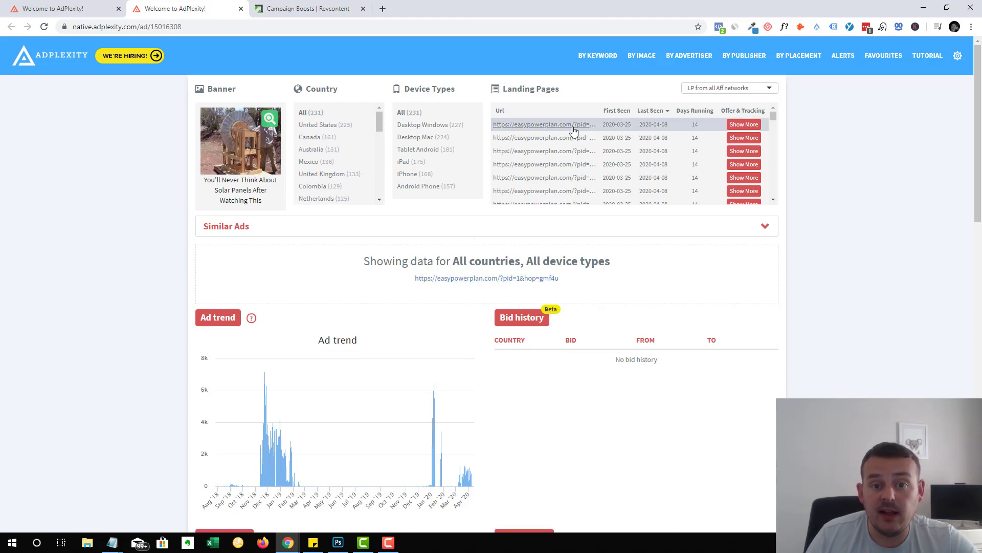
{"action": "right_click", "coordinate": [523, 284]}
{"action": "left_click", "coordinate": [548, 288]}
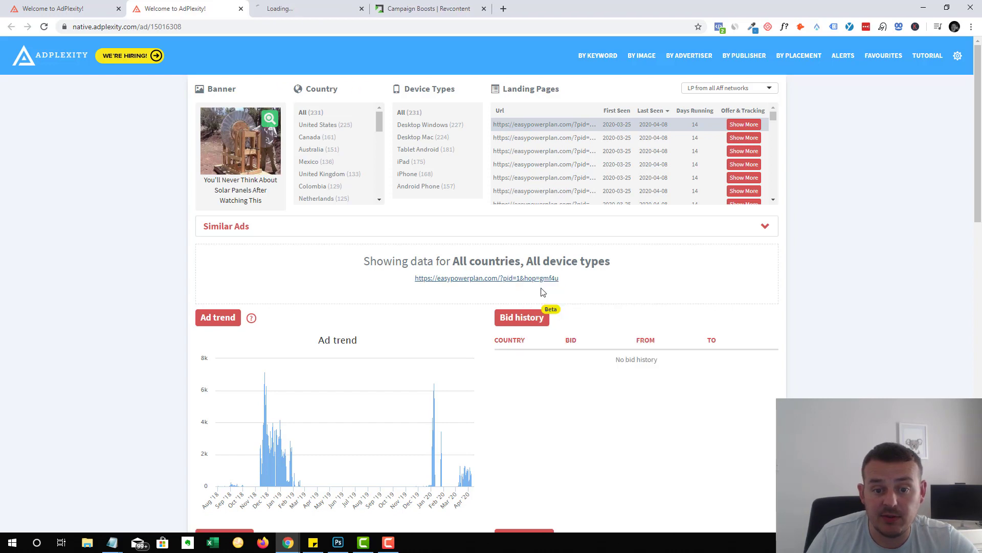
{"action": "left_click", "coordinate": [316, 9]}
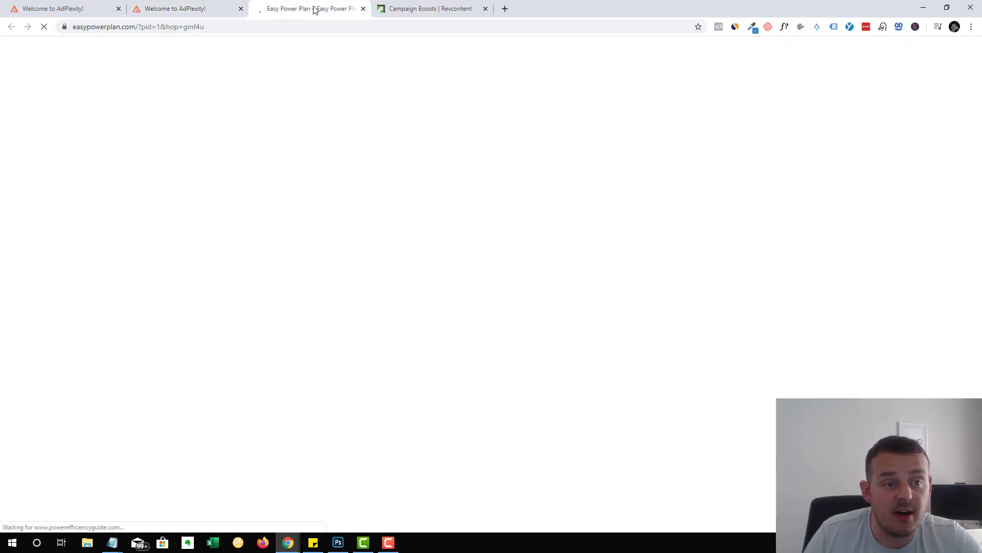
Step: Close the Easy Power Plan page, confirming leaving the site, and return to the ad's details
{"action": "left_click", "coordinate": [190, 8]}
{"action": "left_click", "coordinate": [364, 8]}
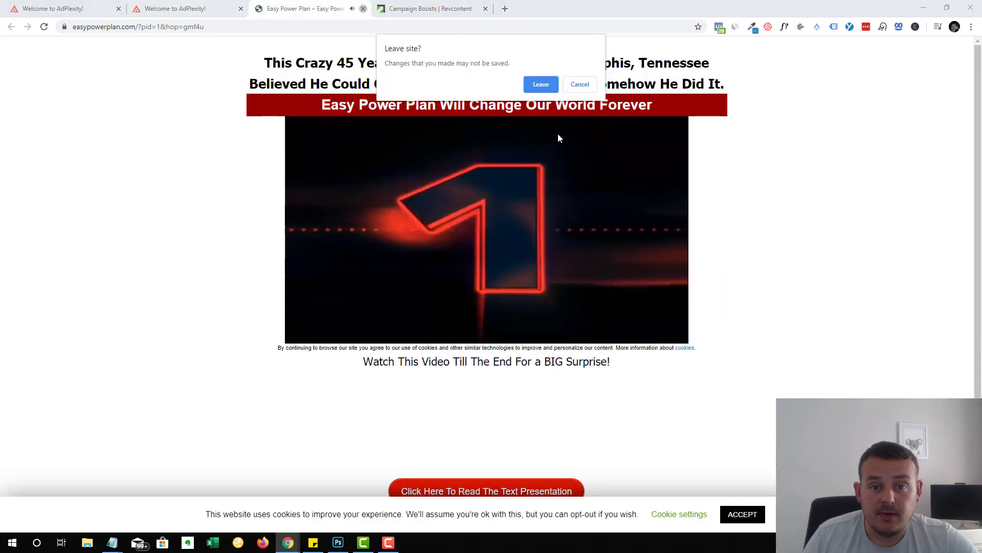
{"action": "left_click", "coordinate": [545, 84]}
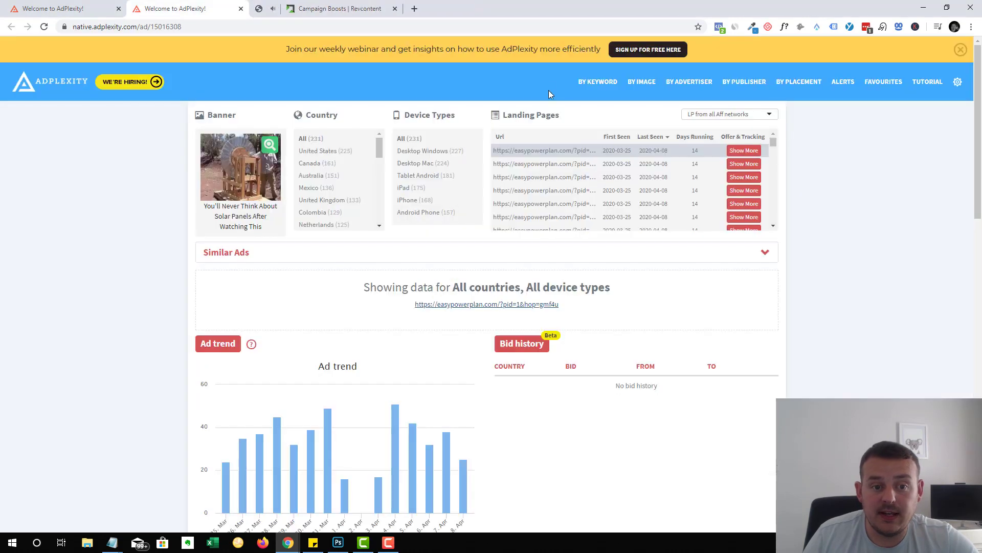
Step: Examine the ad trend, week trend, device type and bid history data for the selected landing page
{"action": "scroll", "coordinate": [849, 261], "scroll_direction": "down", "scroll_amount": 3}
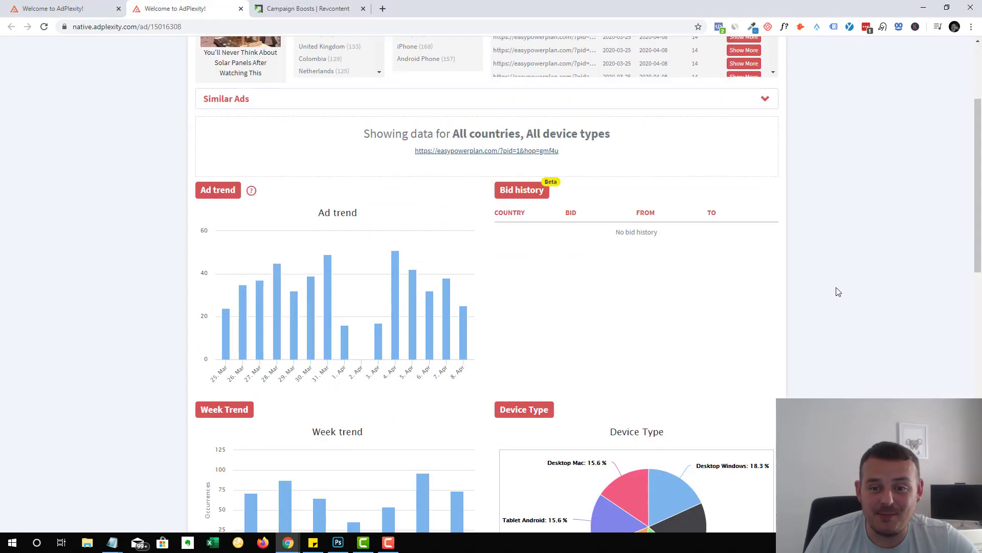
{"action": "scroll", "coordinate": [864, 217], "scroll_direction": "down", "scroll_amount": 2}
{"action": "scroll", "coordinate": [851, 228], "scroll_direction": "up", "scroll_amount": 1}
{"action": "scroll", "coordinate": [851, 230], "scroll_direction": "down", "scroll_amount": 5}
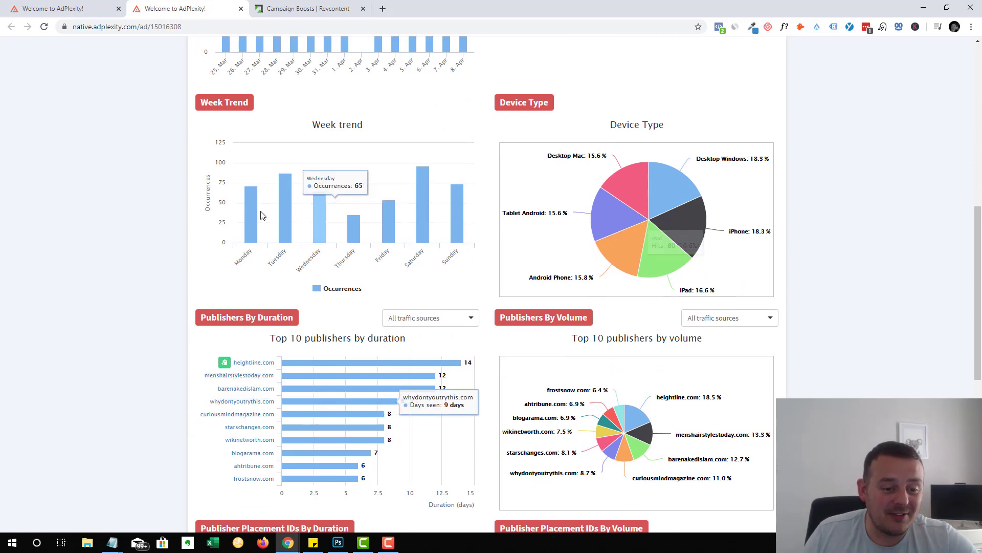
{"action": "scroll", "coordinate": [150, 216], "scroll_direction": "up", "scroll_amount": 2}
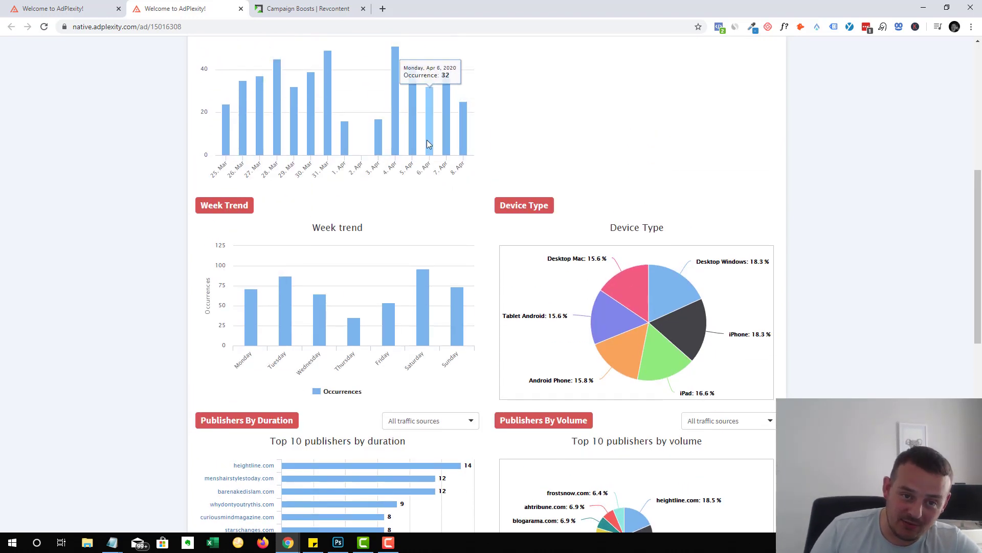
{"action": "scroll", "coordinate": [427, 140], "scroll_direction": "up", "scroll_amount": 3}
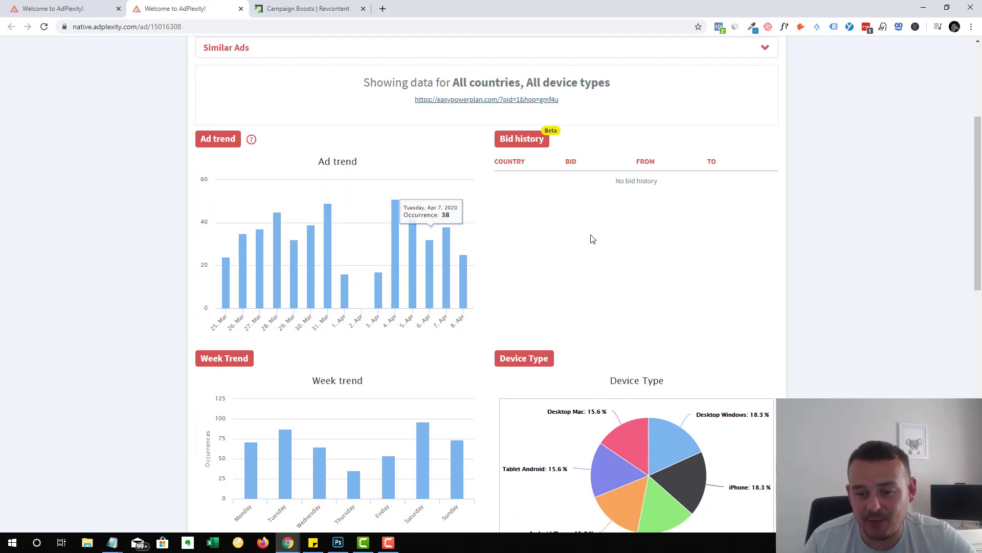
Step: Examine the top publishers and placement IDs by duration and volume, checking which widget ID belongs to which publisher and network
{"action": "scroll", "coordinate": [812, 301], "scroll_direction": "down", "scroll_amount": 7}
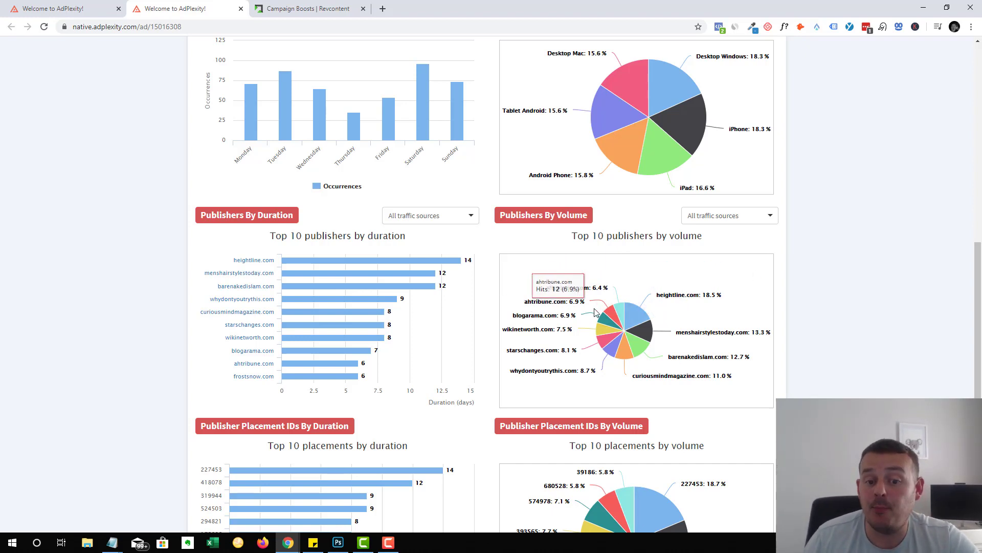
{"action": "scroll", "coordinate": [706, 276], "scroll_direction": "down", "scroll_amount": 3}
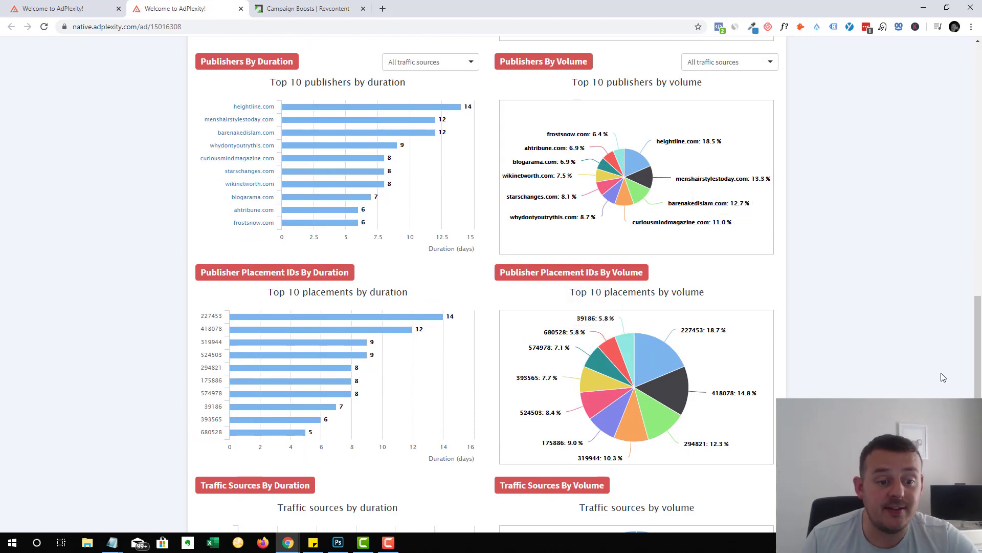
{"action": "mouse_move", "coordinate": [703, 334]}
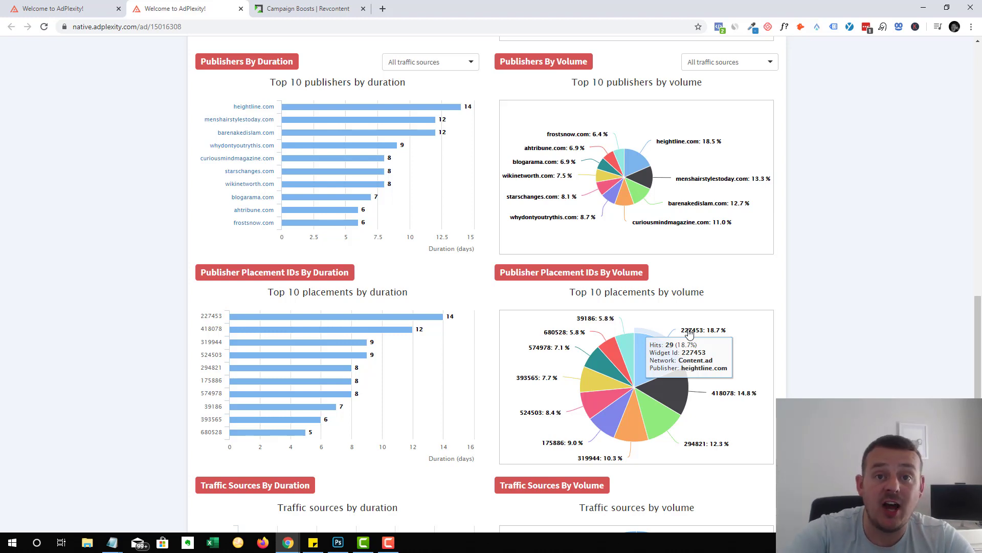
{"action": "mouse_move", "coordinate": [593, 324]}
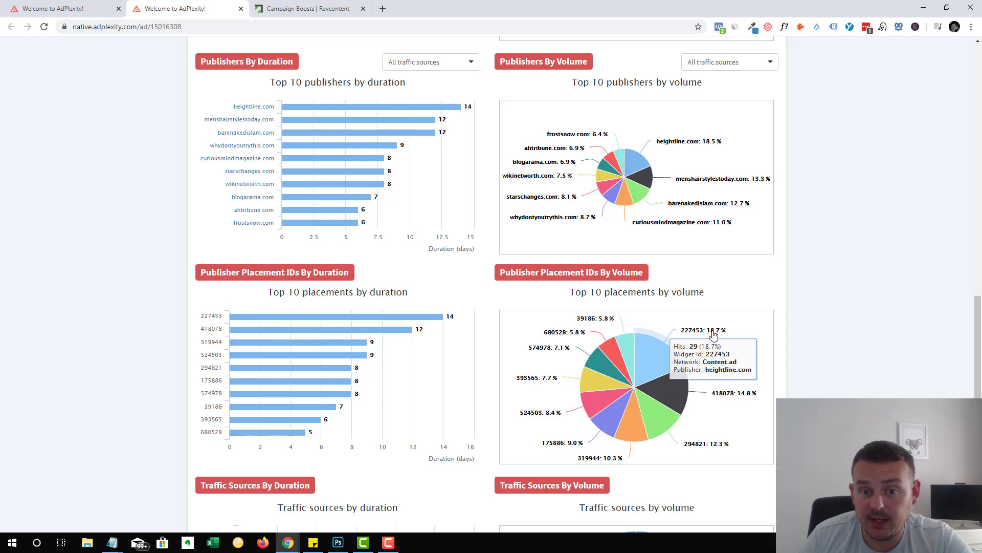
{"action": "mouse_move", "coordinate": [740, 396]}
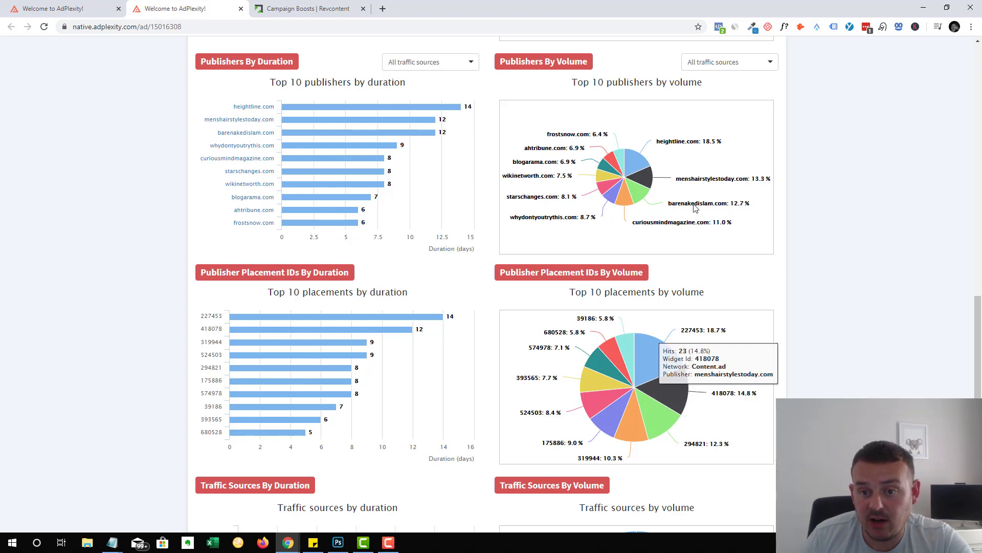
{"action": "mouse_move", "coordinate": [705, 448]}
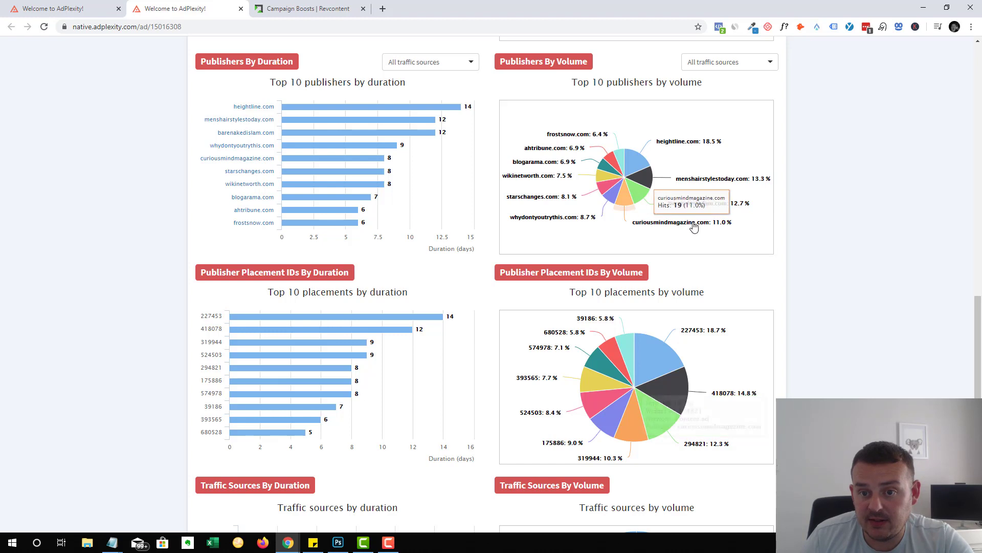
{"action": "mouse_move", "coordinate": [693, 148]}
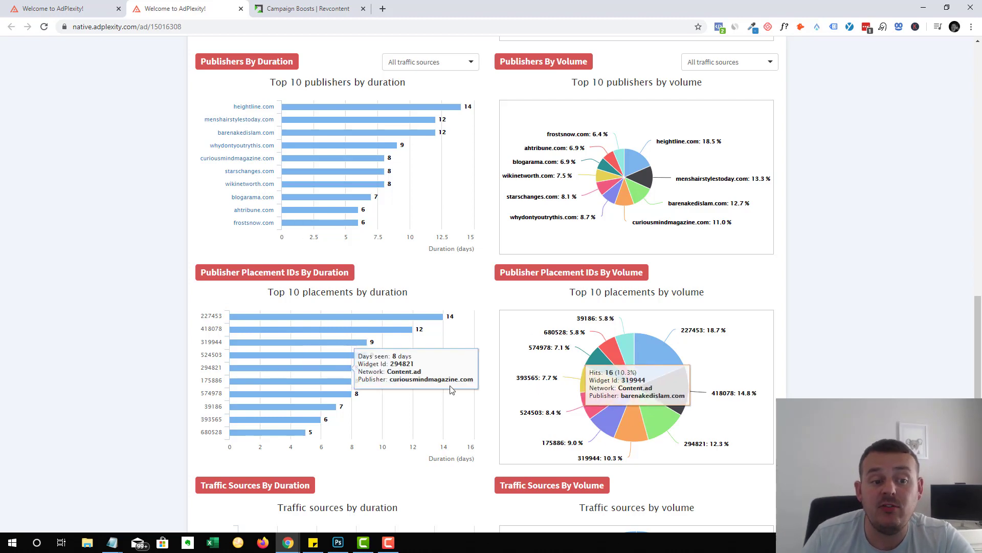
{"action": "scroll", "coordinate": [115, 266], "scroll_direction": "down", "scroll_amount": 2}
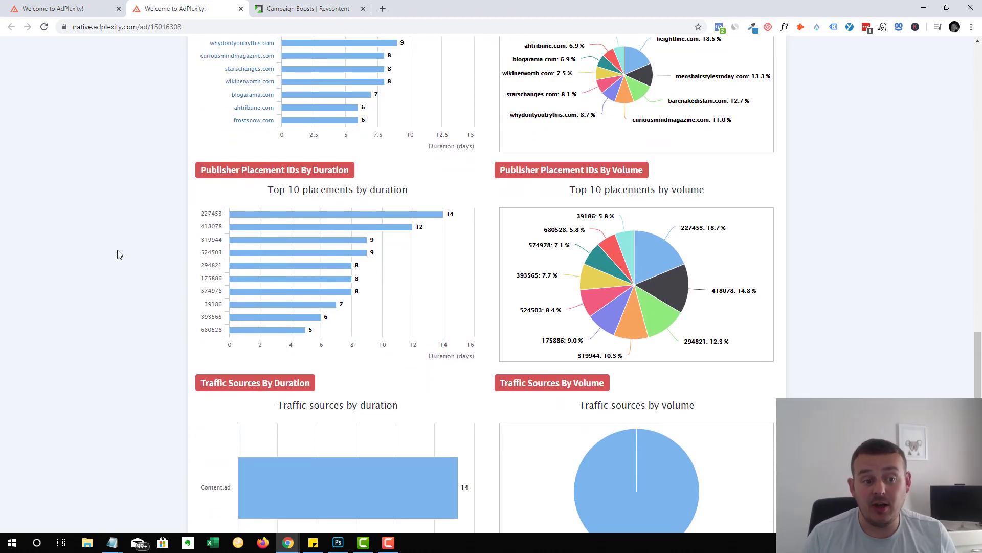
Step: Close the current ad's details and view the "14x Better Than Solar Panels? Prepper's Invention Takes Country by Storm!" ad from the search results
{"action": "scroll", "coordinate": [324, 272], "scroll_direction": "up", "scroll_amount": 10}
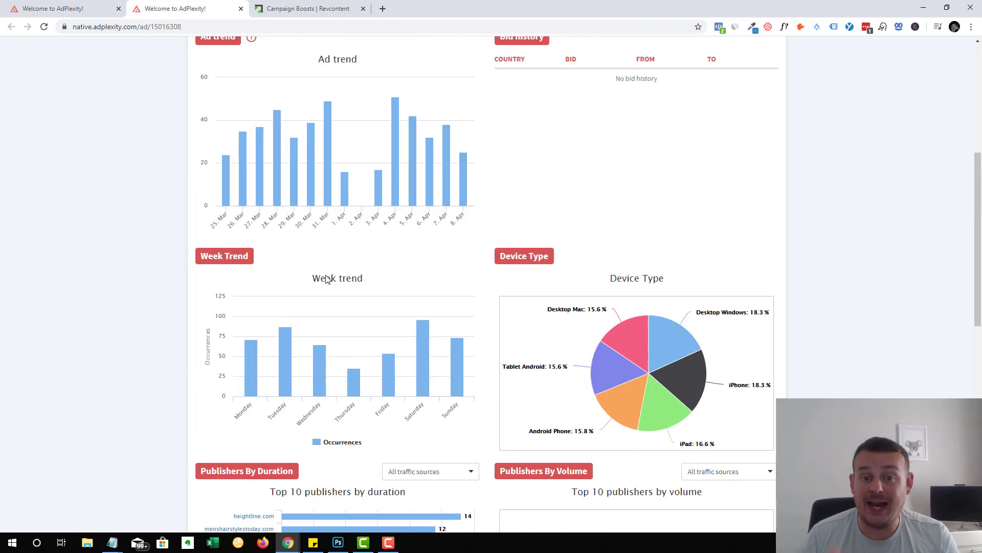
{"action": "scroll", "coordinate": [327, 278], "scroll_direction": "up", "scroll_amount": 6}
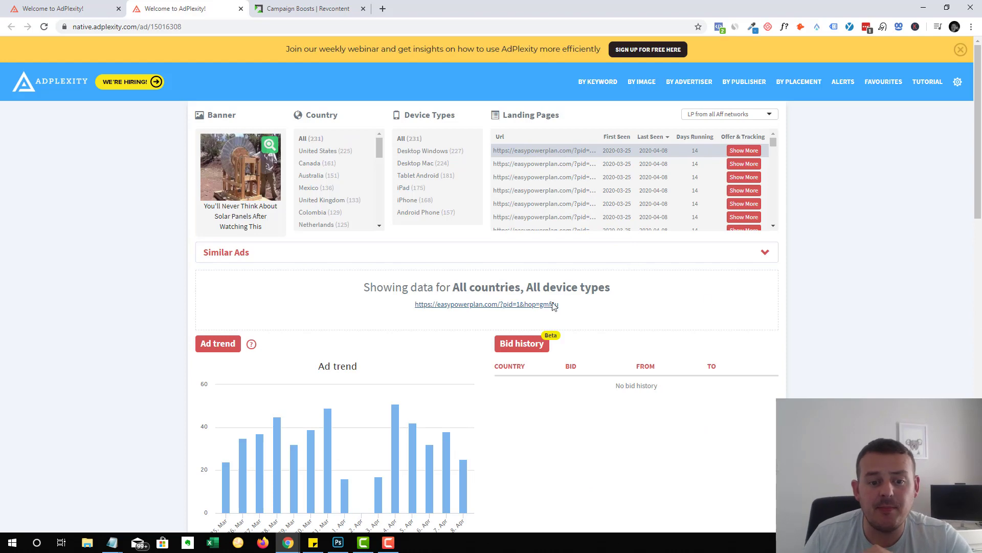
{"action": "scroll", "coordinate": [612, 333], "scroll_direction": "down", "scroll_amount": 3}
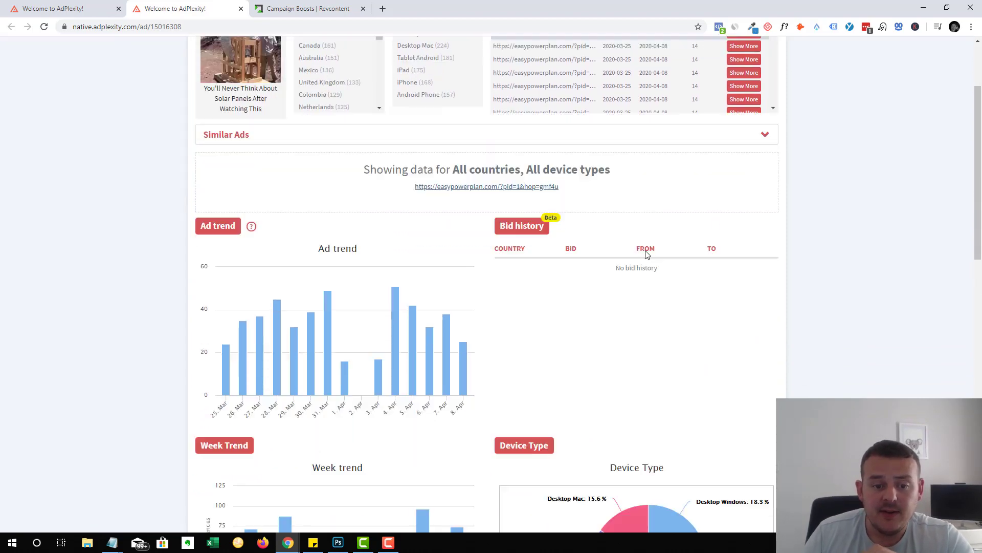
{"action": "scroll", "coordinate": [596, 246], "scroll_direction": "up", "scroll_amount": 3}
{"action": "key", "text": "ctrl+w"}
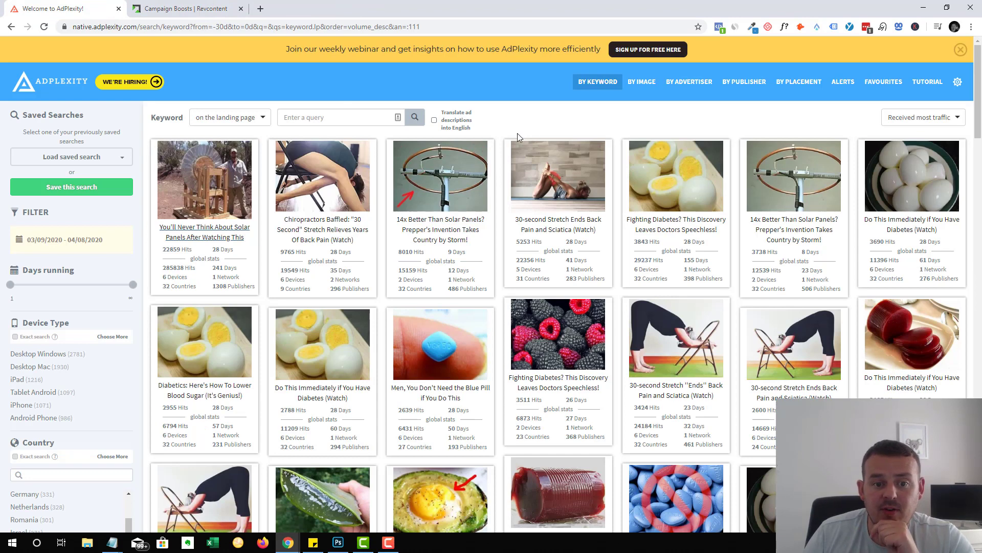
{"action": "left_click", "coordinate": [478, 185]}
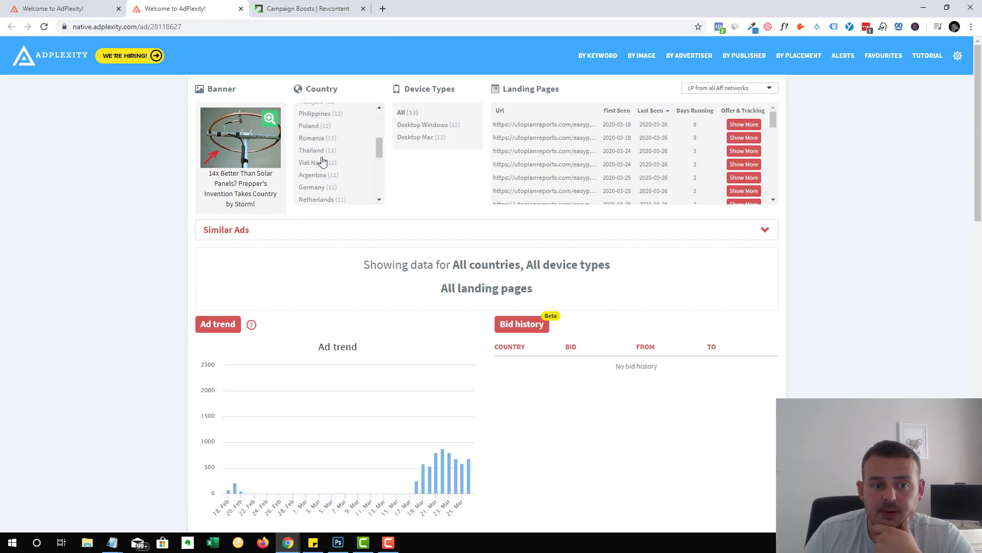
Step: Examine the ad's countries, device types, publishers, placement IDs, traffic sources and daily ad trend
{"action": "scroll", "coordinate": [327, 162], "scroll_direction": "down", "scroll_amount": 2}
{"action": "scroll", "coordinate": [329, 166], "scroll_direction": "up", "scroll_amount": 2}
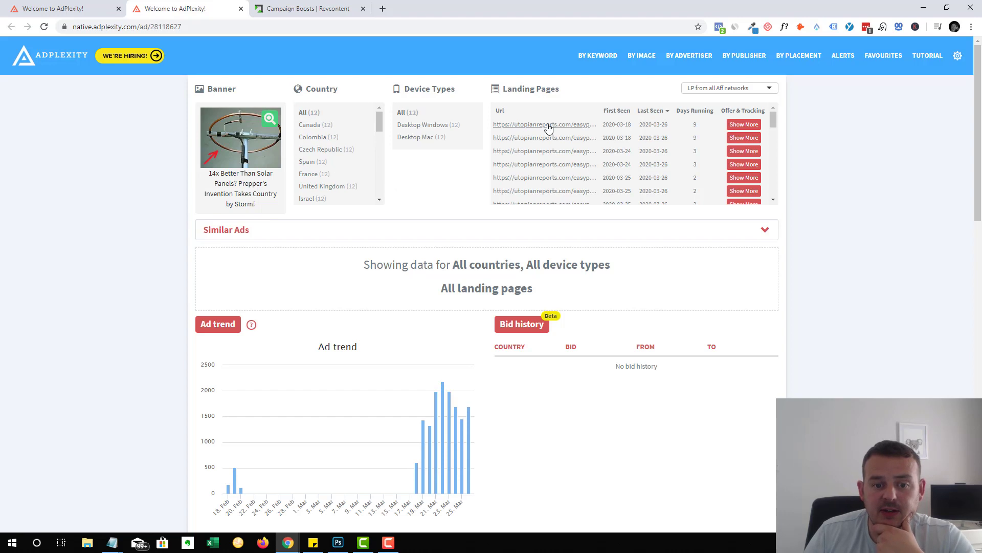
{"action": "scroll", "coordinate": [515, 248], "scroll_direction": "down", "scroll_amount": 1}
{"action": "scroll", "coordinate": [512, 248], "scroll_direction": "down", "scroll_amount": 10}
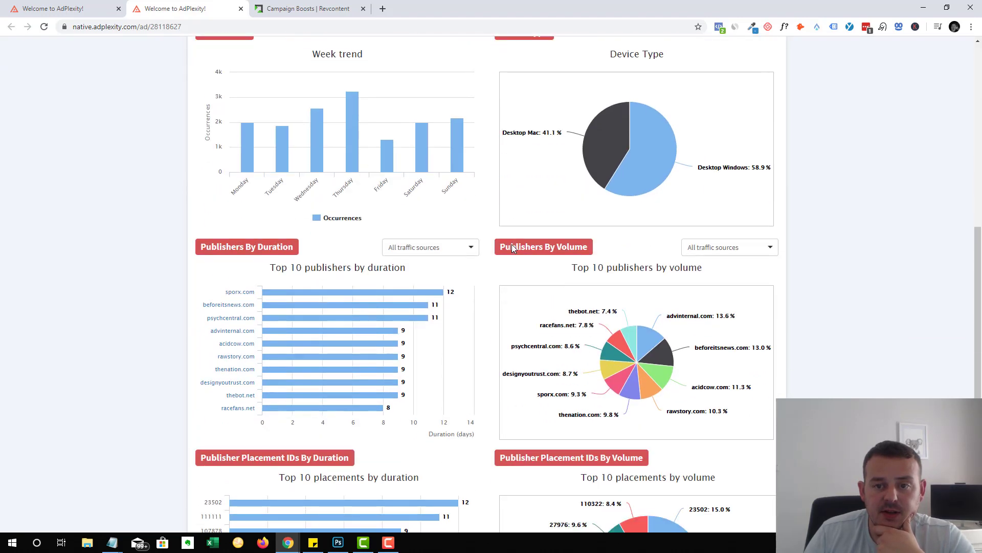
{"action": "mouse_move", "coordinate": [689, 148]}
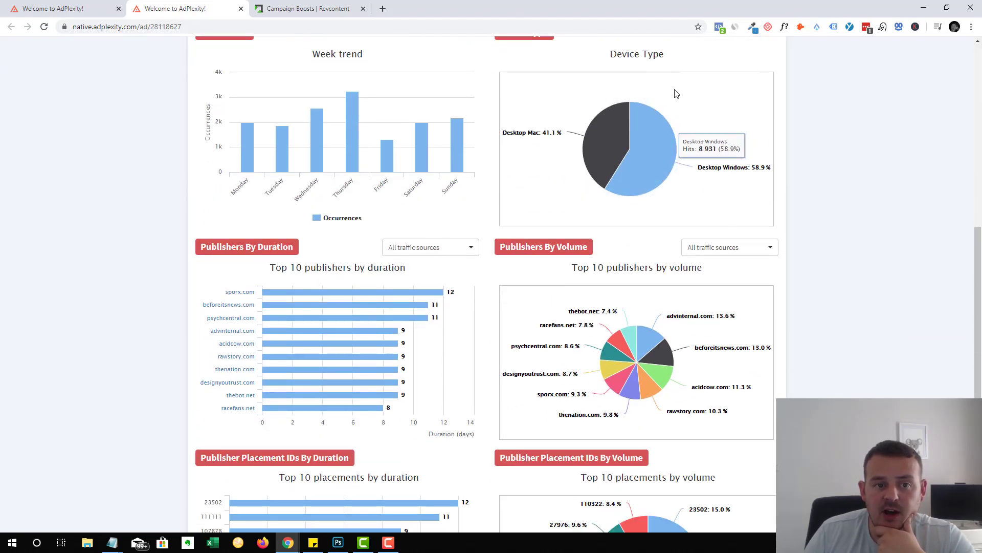
{"action": "scroll", "coordinate": [490, 220], "scroll_direction": "down", "scroll_amount": 2}
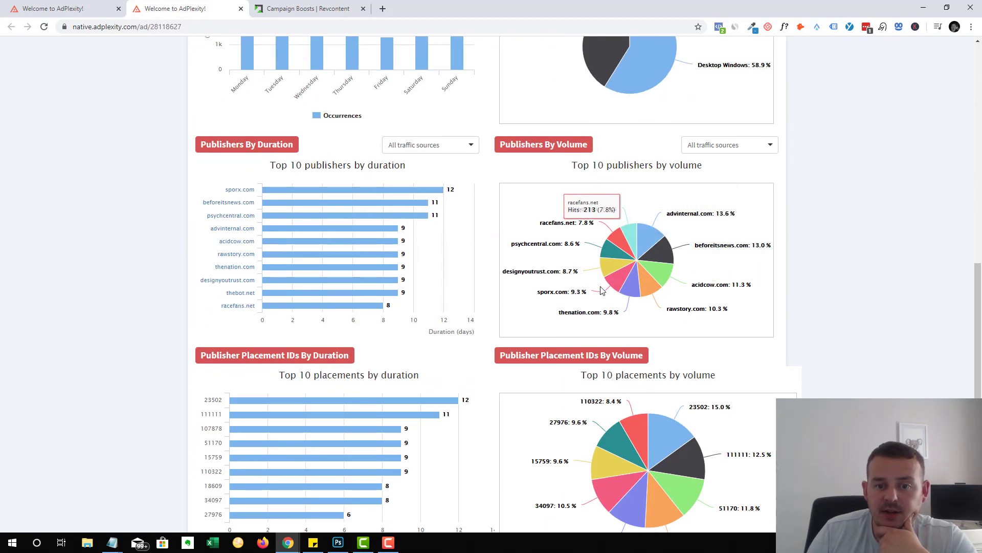
{"action": "scroll", "coordinate": [735, 362], "scroll_direction": "down", "scroll_amount": 3}
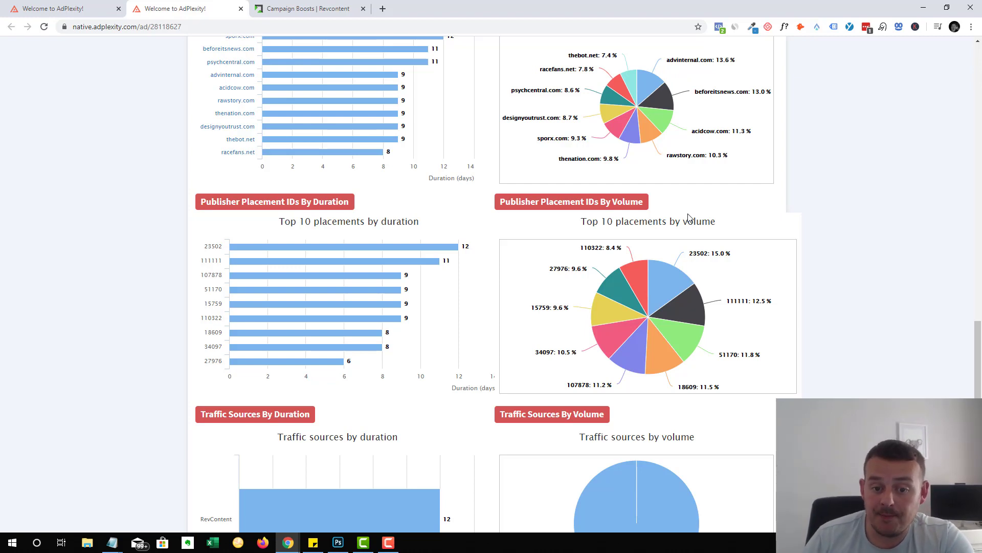
{"action": "scroll", "coordinate": [921, 251], "scroll_direction": "down", "scroll_amount": 2}
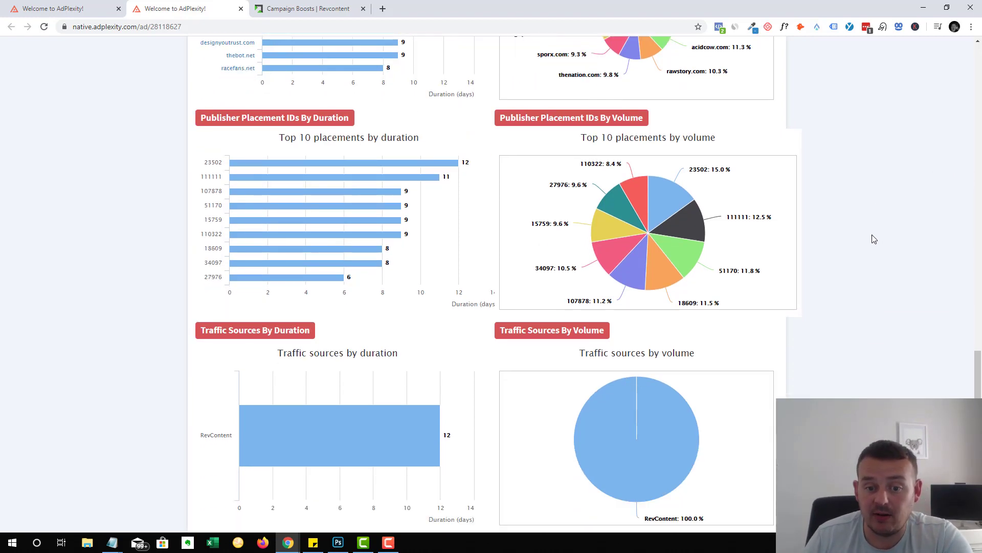
{"action": "scroll", "coordinate": [870, 272], "scroll_direction": "up", "scroll_amount": 10}
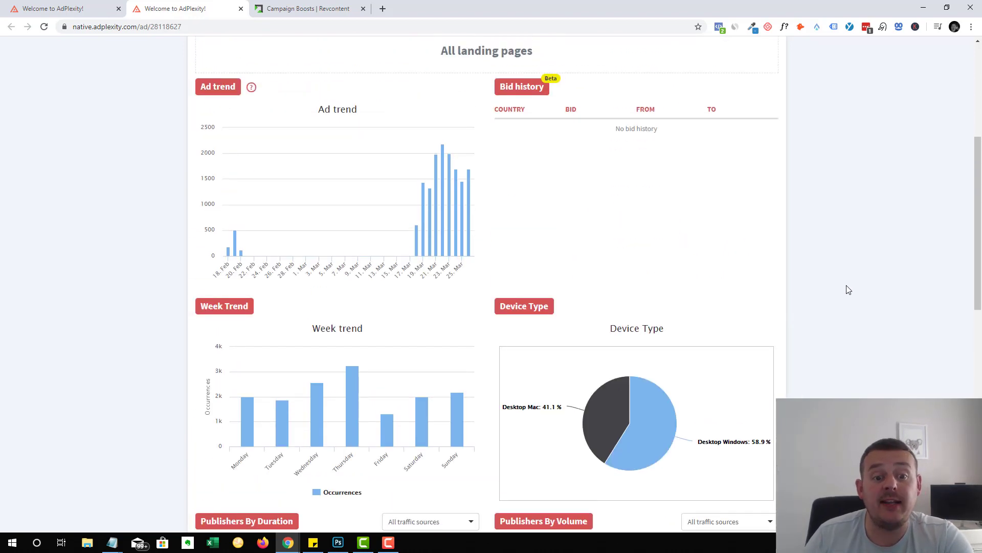
{"action": "mouse_move", "coordinate": [420, 235]}
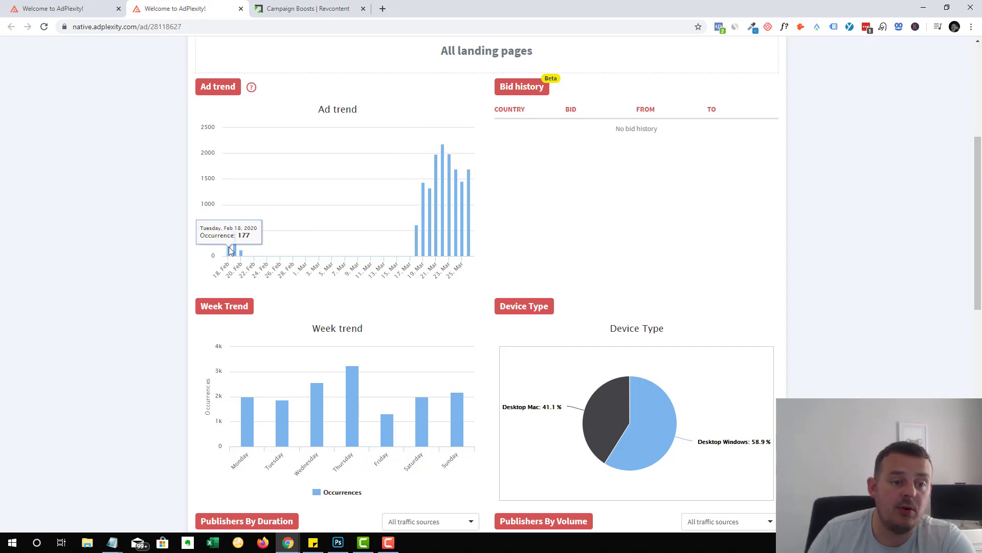
Step: Select the first six utopianreports.com landing pages one at a time and compare their full URLs for lander variants
{"action": "scroll", "coordinate": [551, 237], "scroll_direction": "up", "scroll_amount": 5}
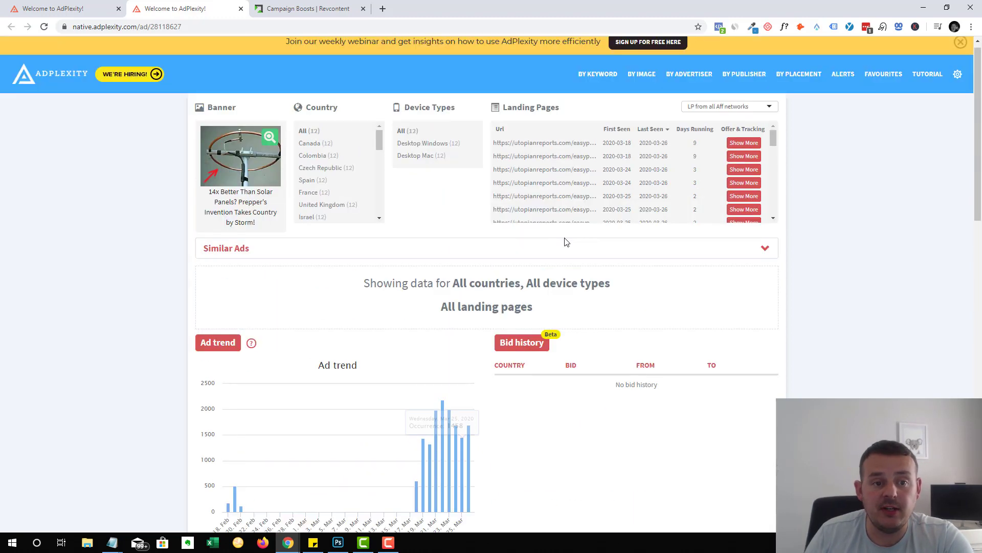
{"action": "left_click", "coordinate": [537, 145]}
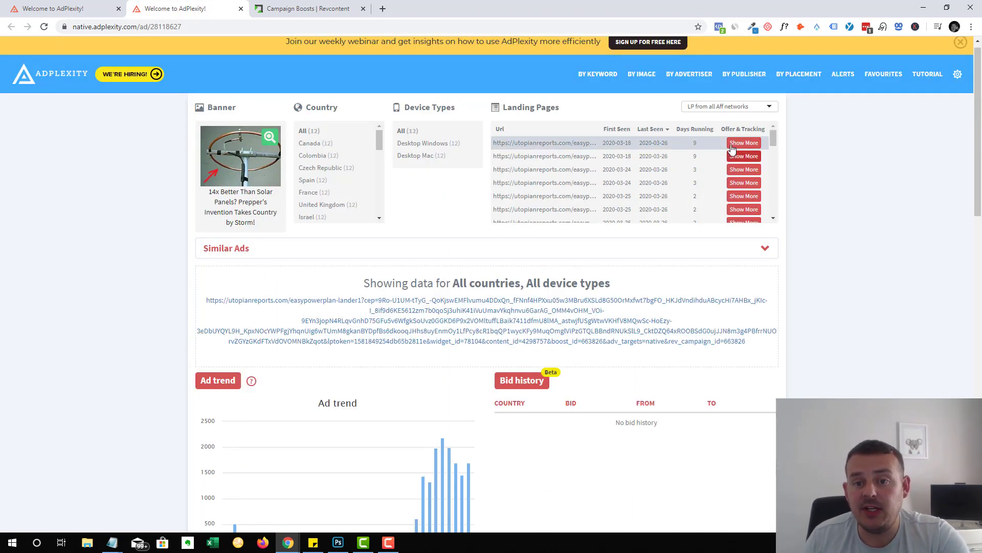
{"action": "left_click", "coordinate": [576, 159]}
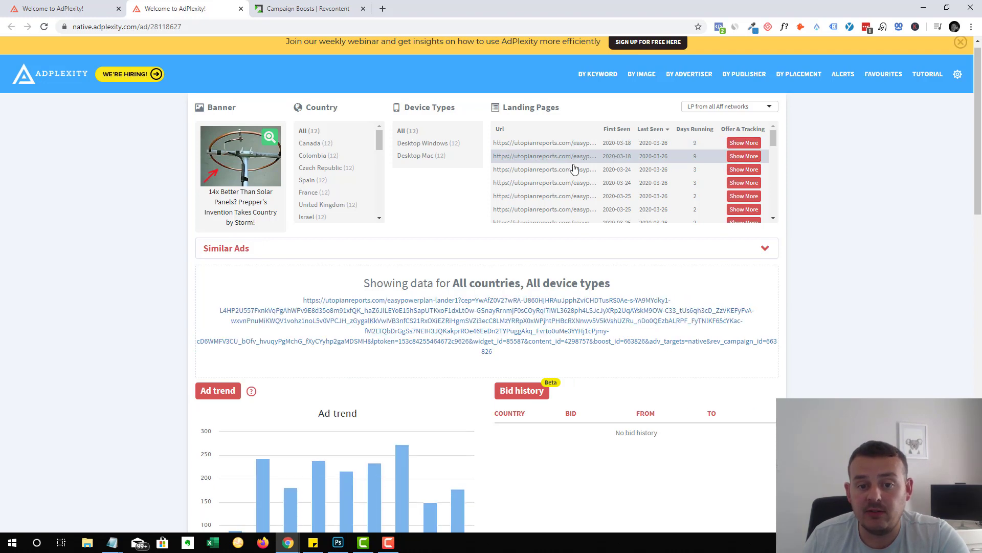
{"action": "left_click", "coordinate": [572, 170]}
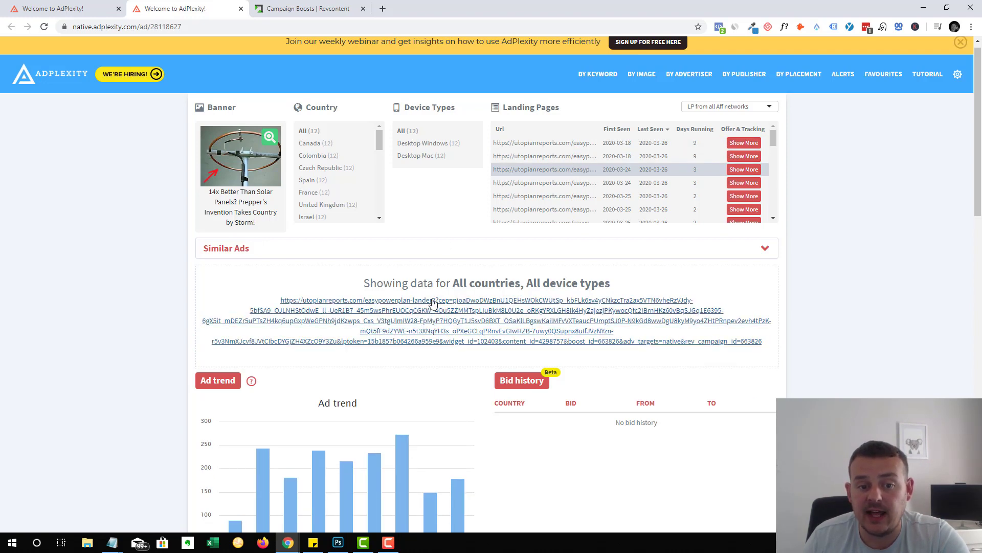
{"action": "left_click", "coordinate": [547, 157]}
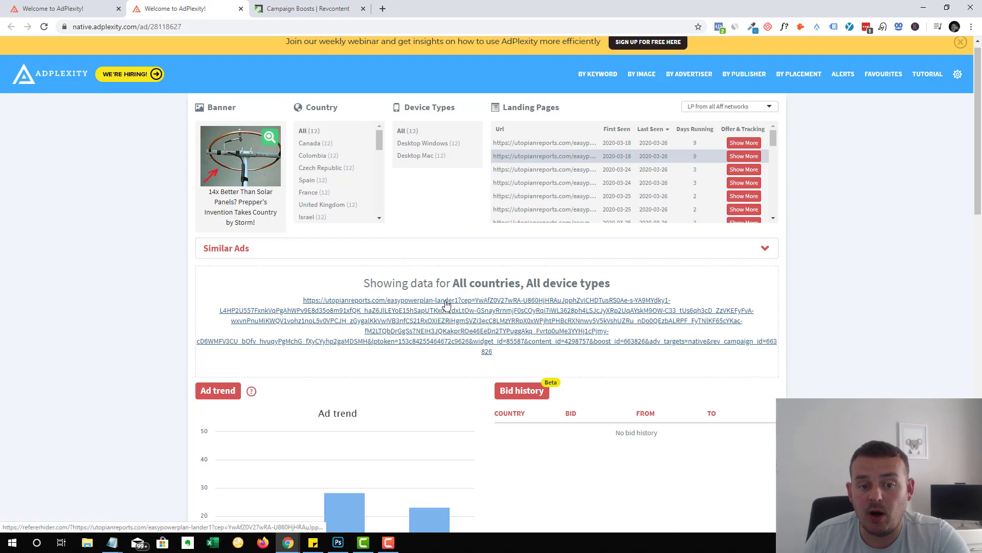
{"action": "left_click", "coordinate": [522, 185]}
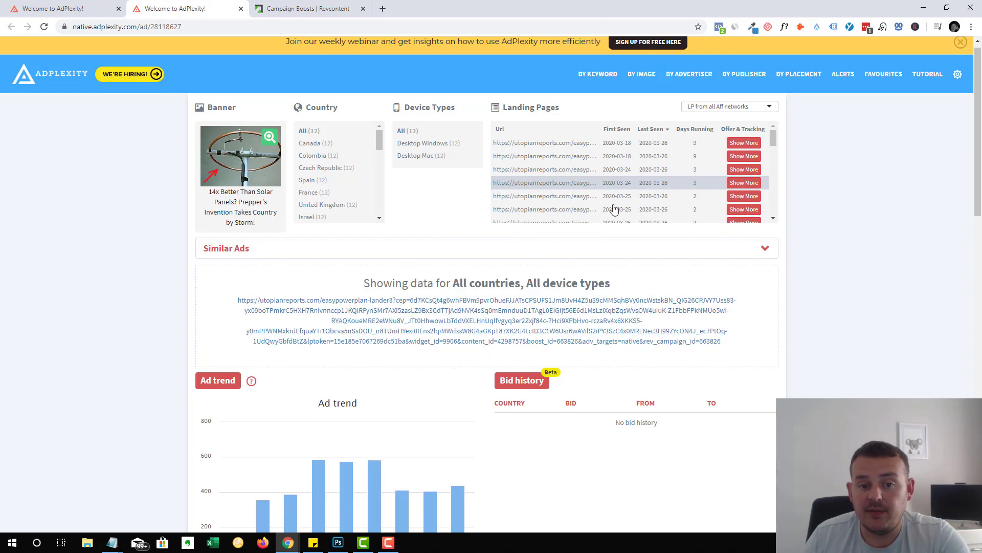
{"action": "left_click", "coordinate": [562, 202]}
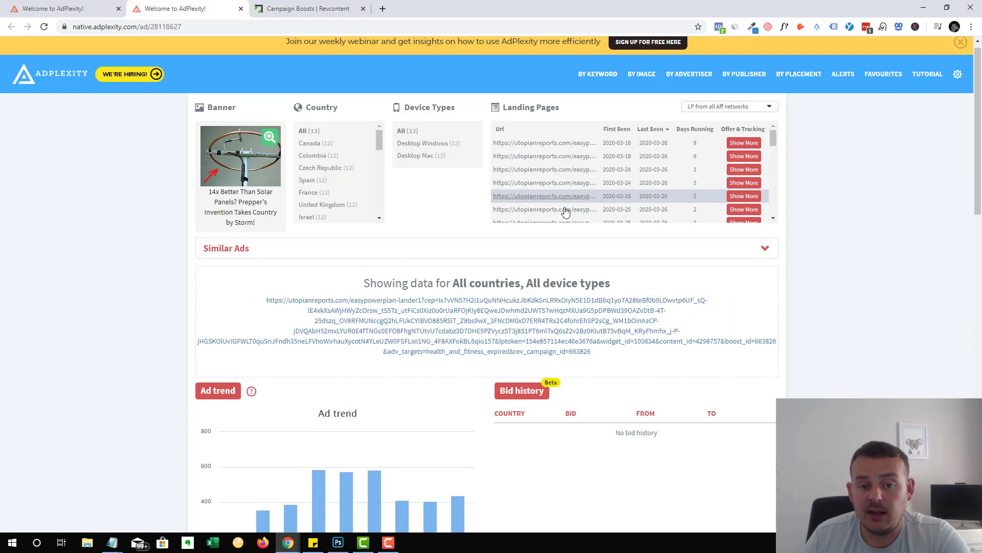
{"action": "left_click", "coordinate": [566, 213]}
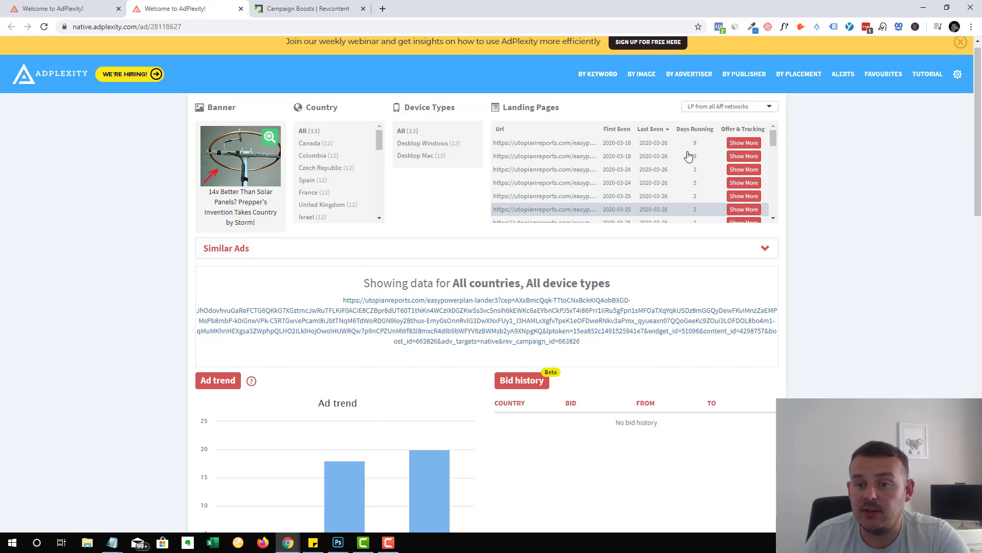
Step: Sort the landing pages by days running, longest first, and view the top utopianreports.com landing page in a new tab
{"action": "left_click", "coordinate": [694, 131]}
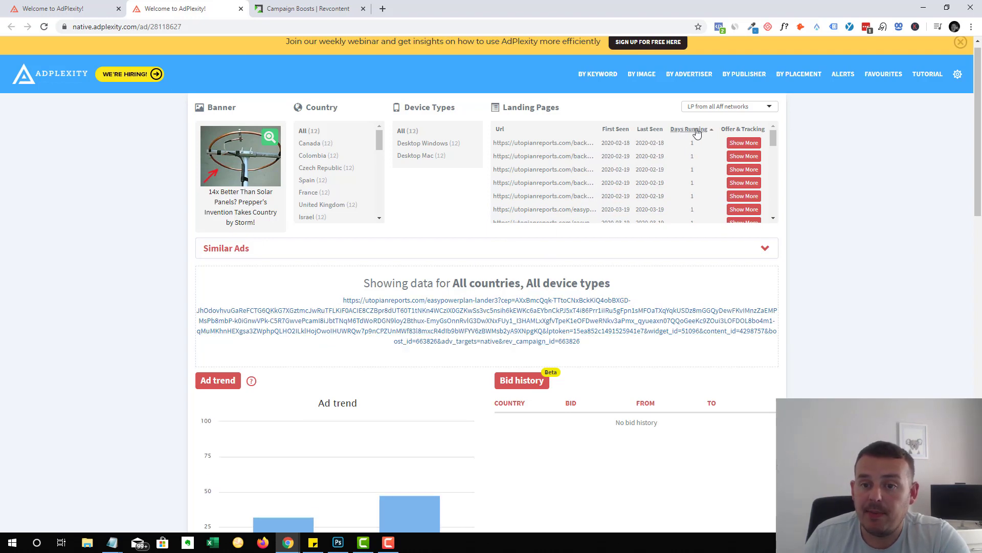
{"action": "left_click", "coordinate": [586, 141]}
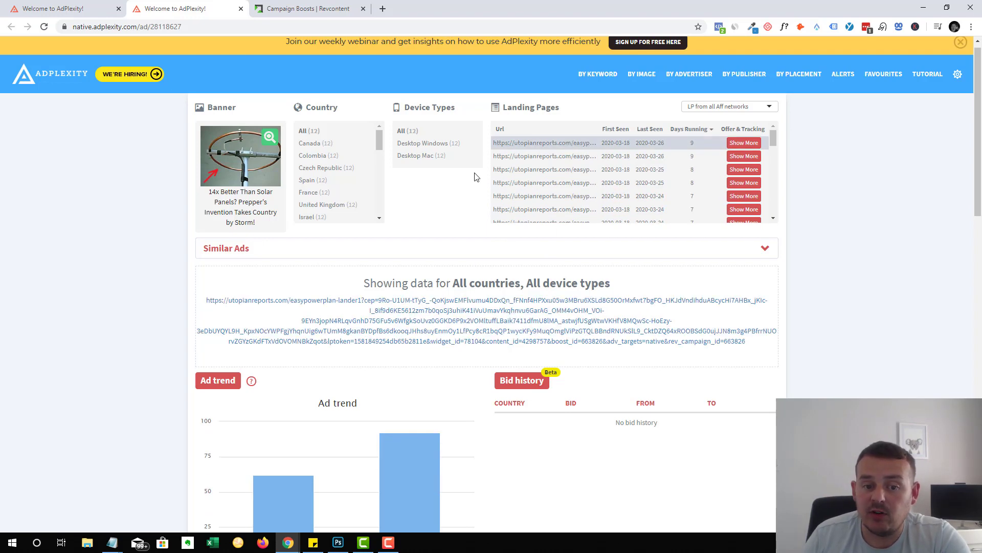
{"action": "left_click", "coordinate": [423, 311]}
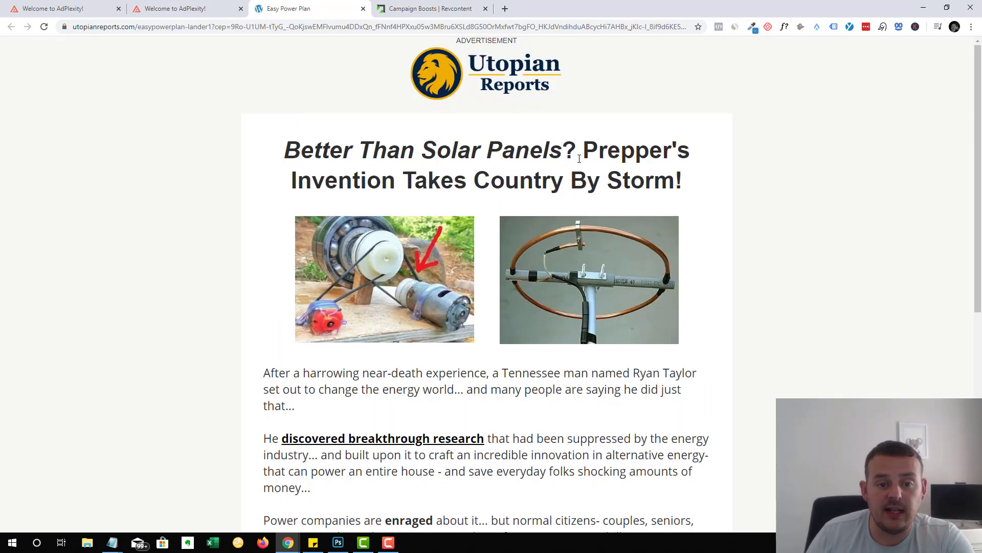
Step: Look through the Easy Power Plan landing page, dismiss its overlay, try the Watch Video link and go back to the page
{"action": "scroll", "coordinate": [702, 198], "scroll_direction": "down", "scroll_amount": 8}
{"action": "scroll", "coordinate": [726, 286], "scroll_direction": "up", "scroll_amount": 8}
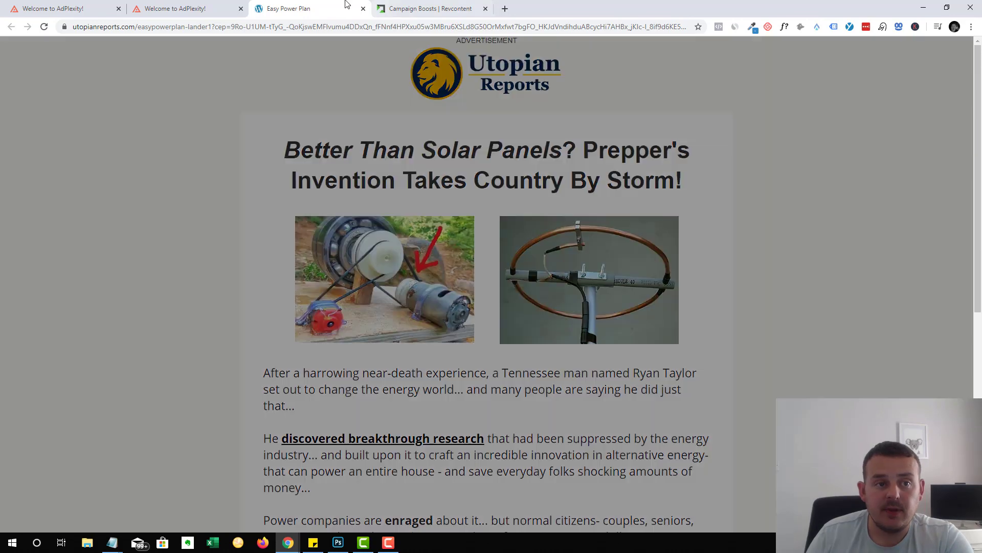
{"action": "left_click", "coordinate": [669, 87]}
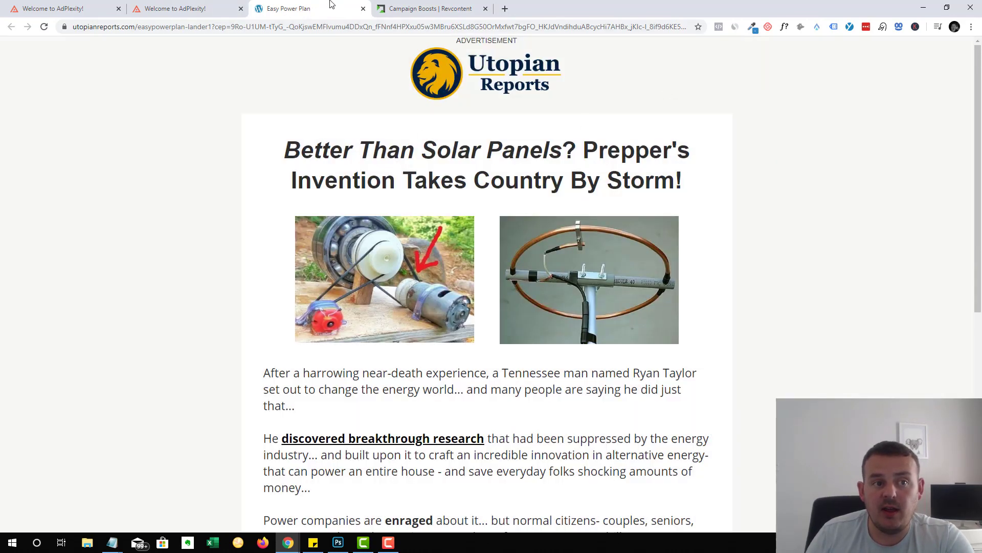
{"action": "scroll", "coordinate": [488, 405], "scroll_direction": "down", "scroll_amount": 5}
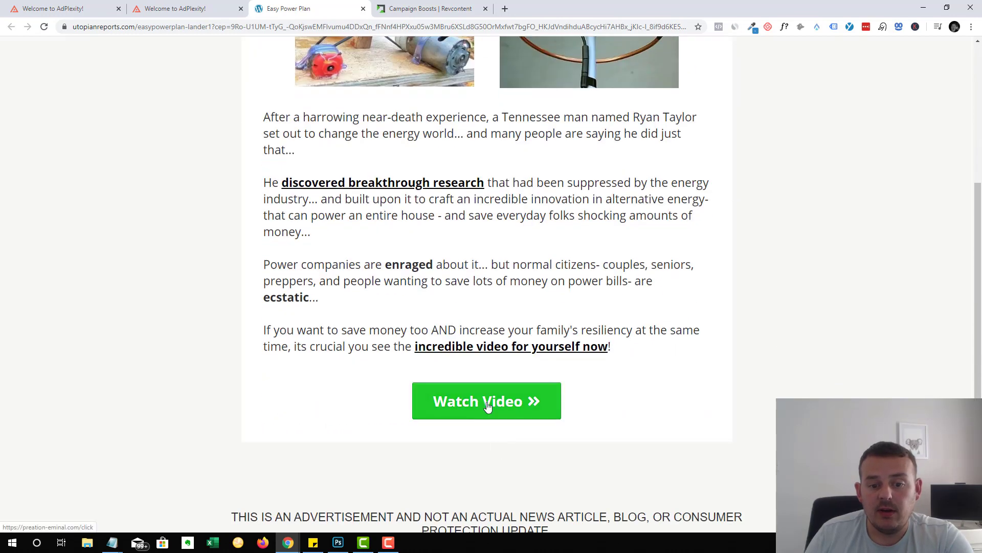
{"action": "left_click", "coordinate": [488, 405]}
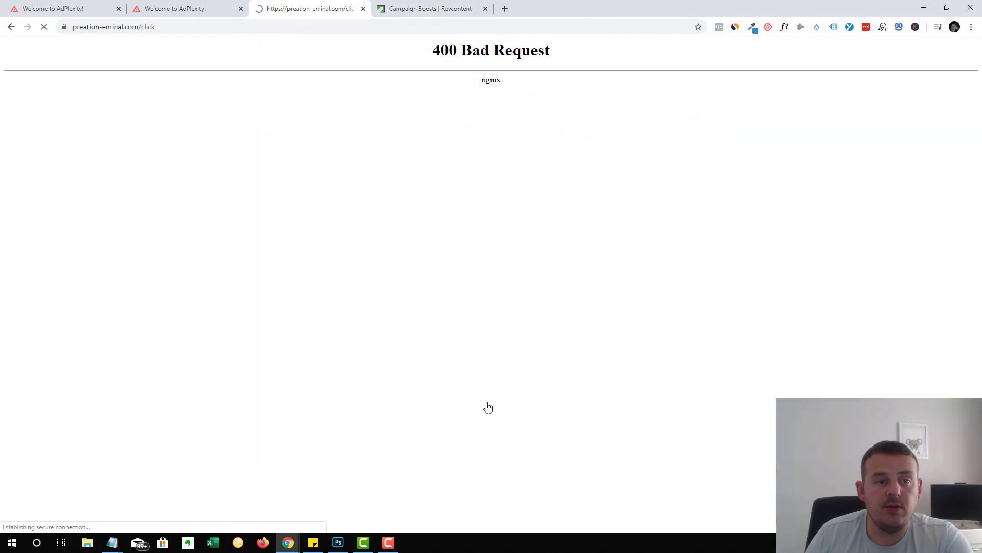
{"action": "left_click", "coordinate": [12, 27]}
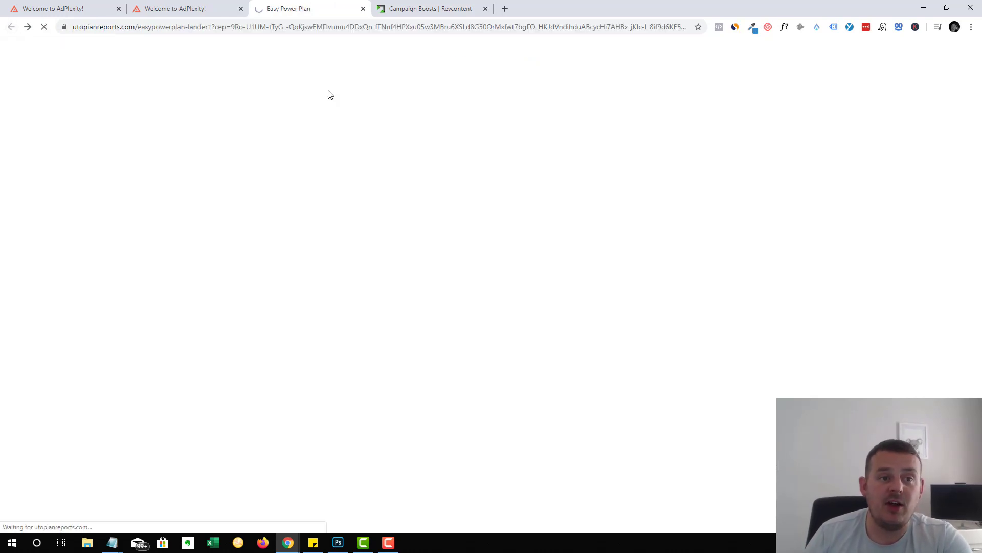
Step: Examine the landing page's web address, highlighting its easypowerplan-lander part, along with the page's headline, images and call to action
{"action": "left_click_drag", "start_coordinate": [72, 27], "coordinate": [196, 31]}
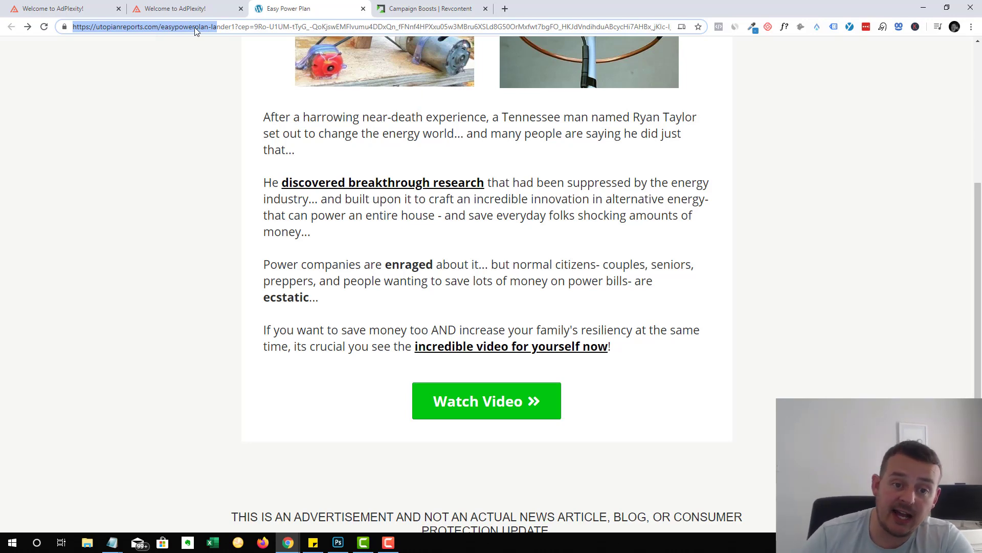
{"action": "left_click", "coordinate": [204, 121]}
{"action": "left_click", "coordinate": [685, 109]}
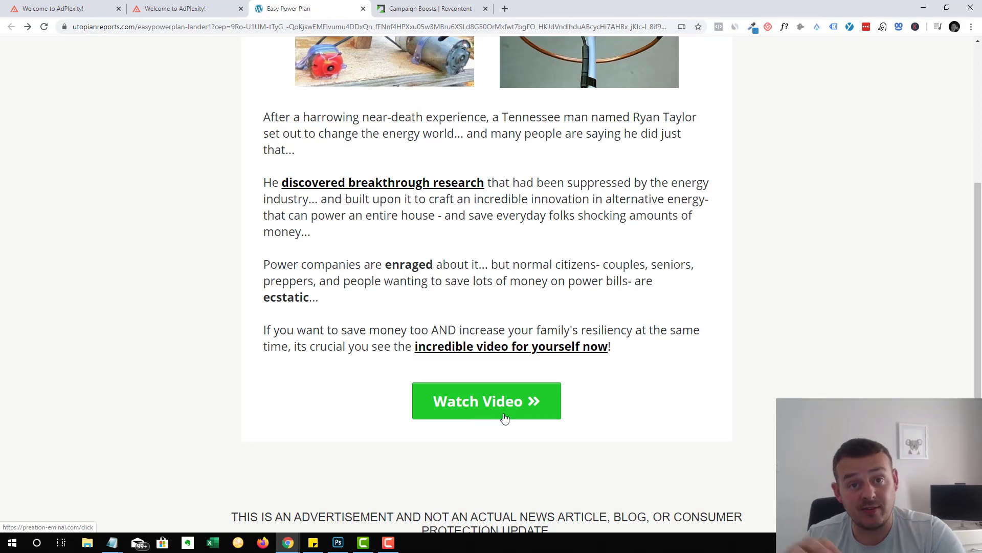
{"action": "scroll", "coordinate": [572, 218], "scroll_direction": "up", "scroll_amount": 5}
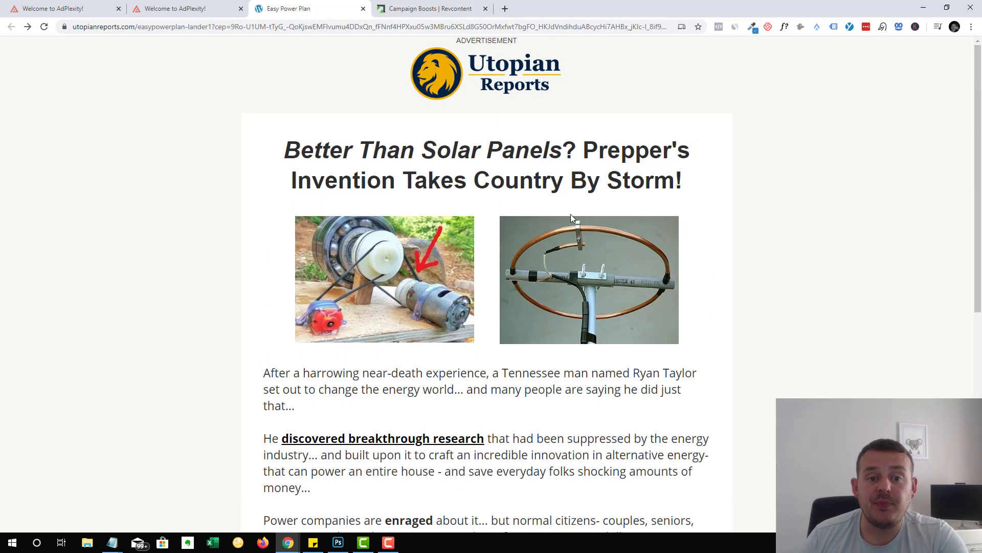
{"action": "scroll", "coordinate": [425, 195], "scroll_direction": "down", "scroll_amount": 1}
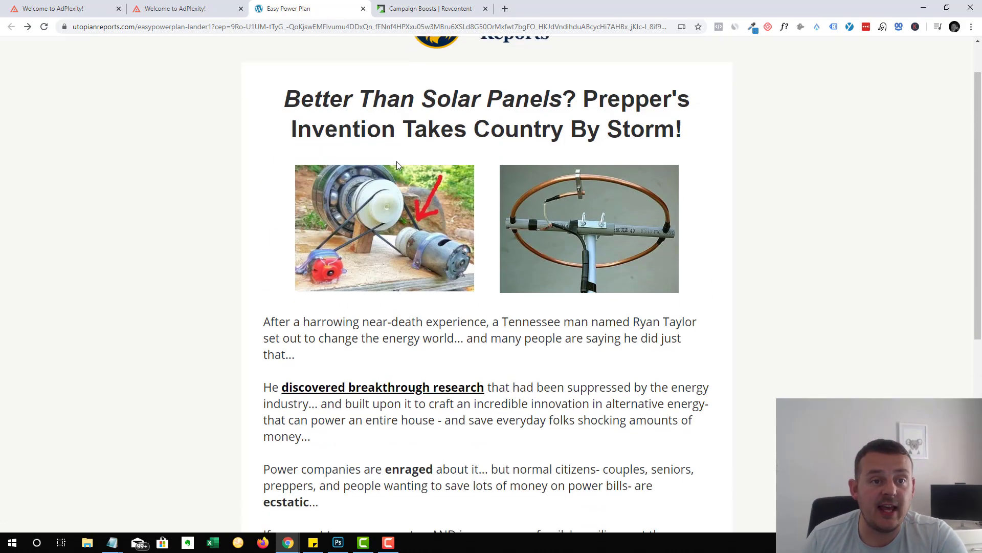
{"action": "double_click", "coordinate": [141, 28]}
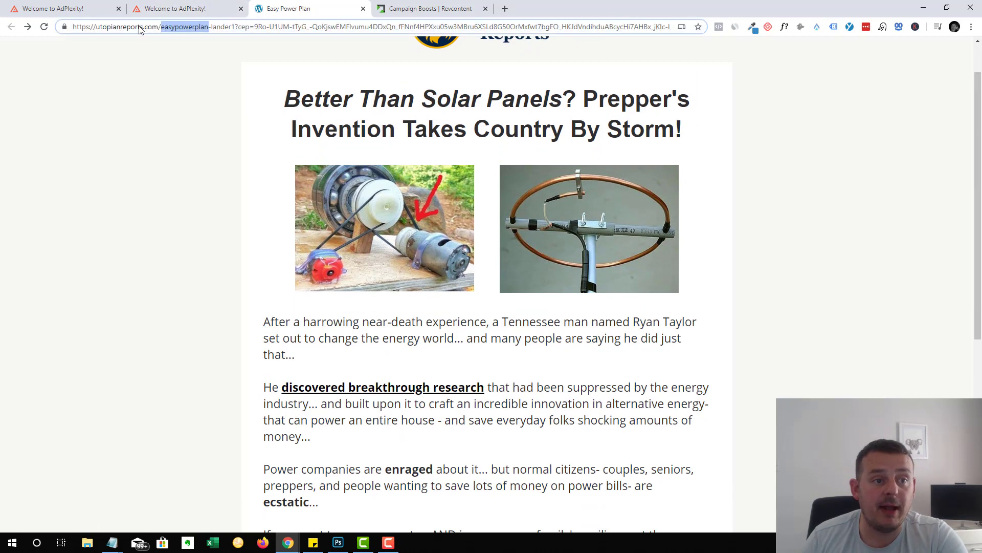
{"action": "left_click", "coordinate": [228, 136]}
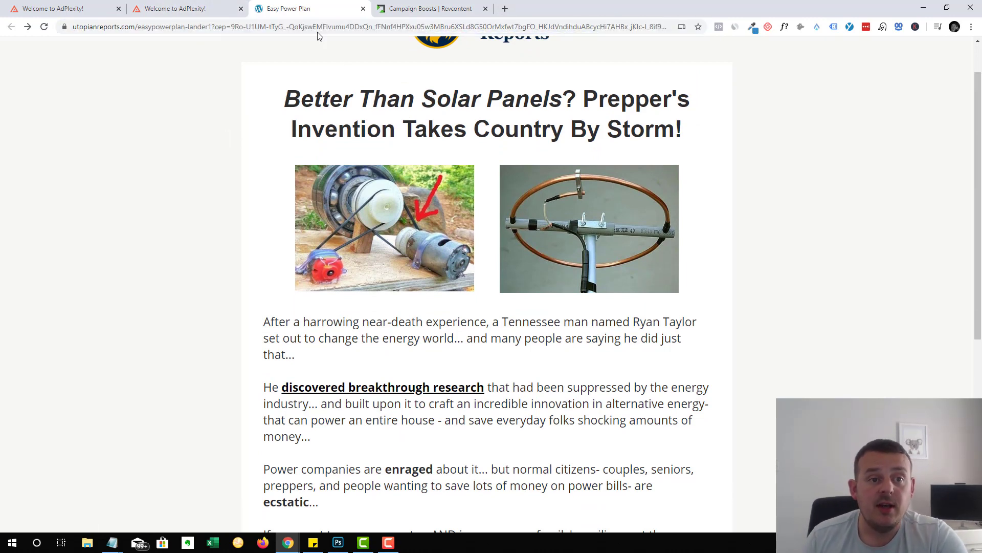
Step: Return to the ad results, highlight the first ad's hits and open the second "14x Better Than Solar Panels?" ad in a new tab
{"action": "left_click", "coordinate": [199, 9]}
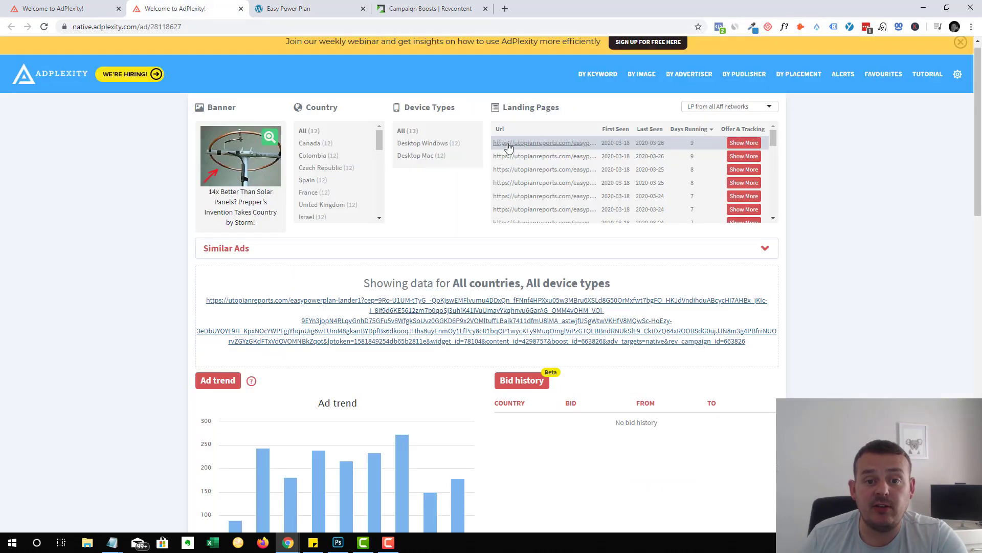
{"action": "left_click", "coordinate": [66, 9]}
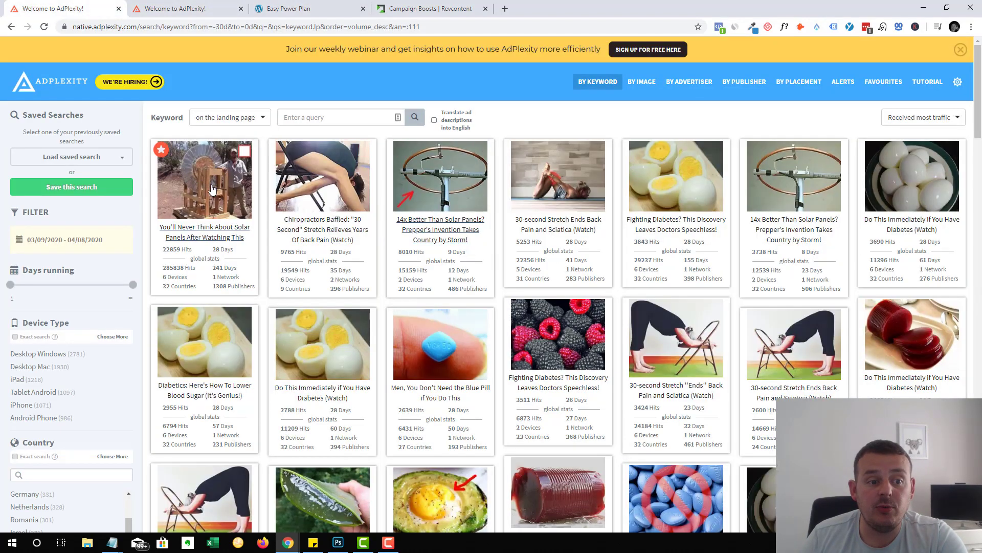
{"action": "triple_click", "coordinate": [176, 249]}
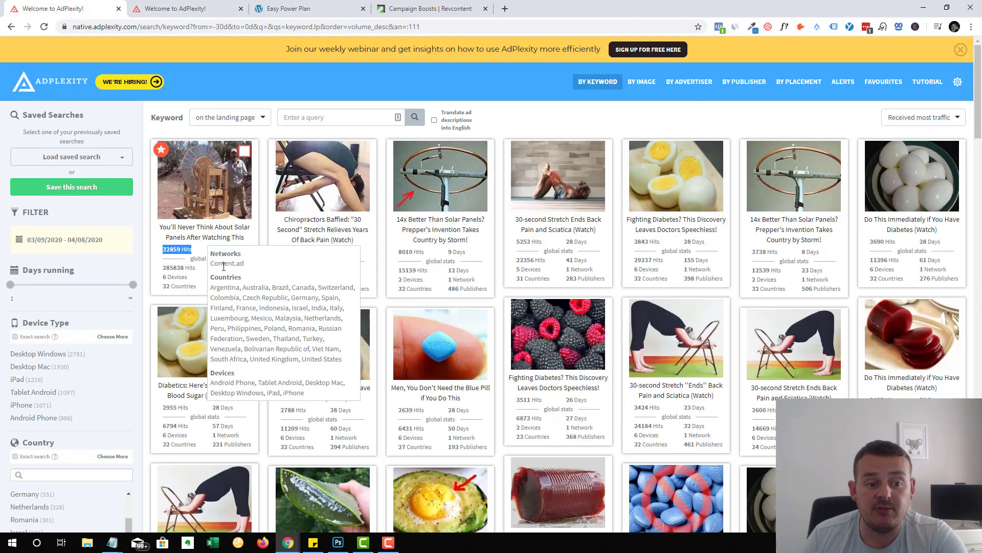
{"action": "mouse_move", "coordinate": [794, 254]}
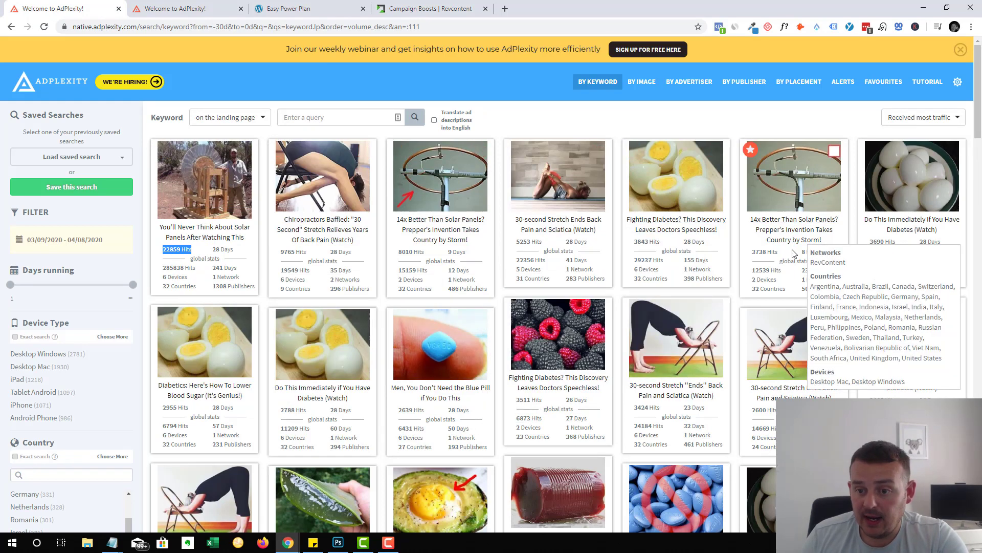
{"action": "left_click", "coordinate": [792, 236]}
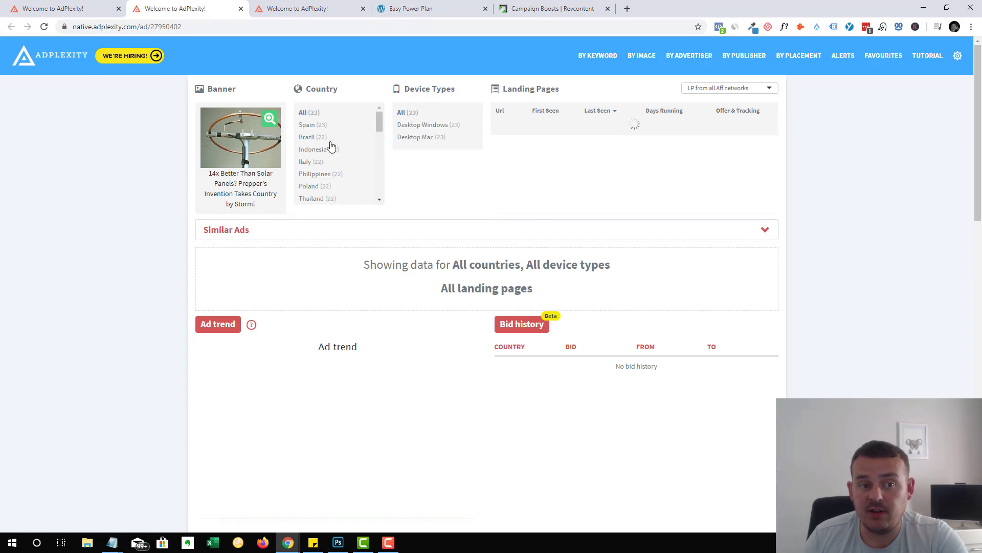
Step: Check the ad's country list, select its first utopianreports.com landing page, follow the full link and close the opened page
{"action": "scroll", "coordinate": [331, 156], "scroll_direction": "down", "scroll_amount": 2}
{"action": "scroll", "coordinate": [331, 157], "scroll_direction": "up", "scroll_amount": 2}
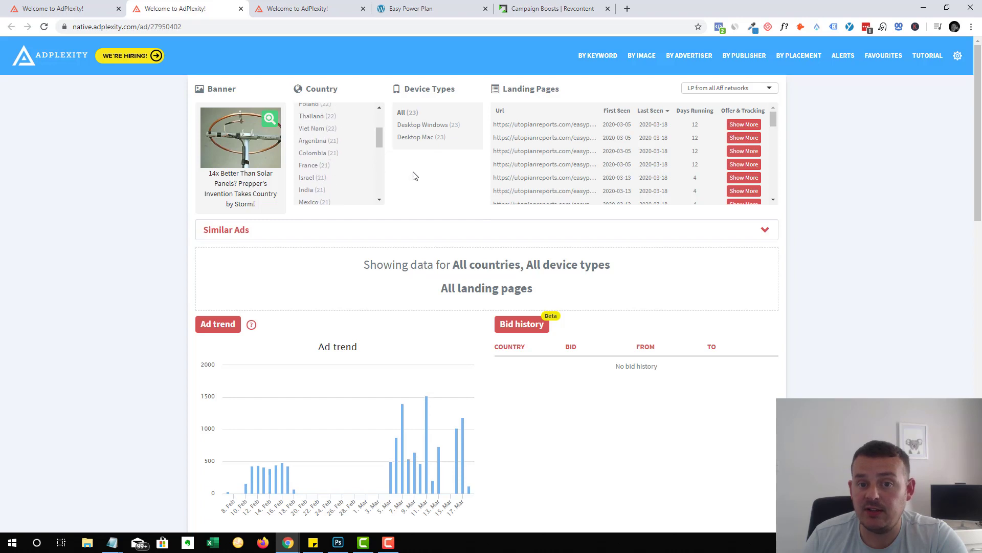
{"action": "left_click", "coordinate": [529, 126]}
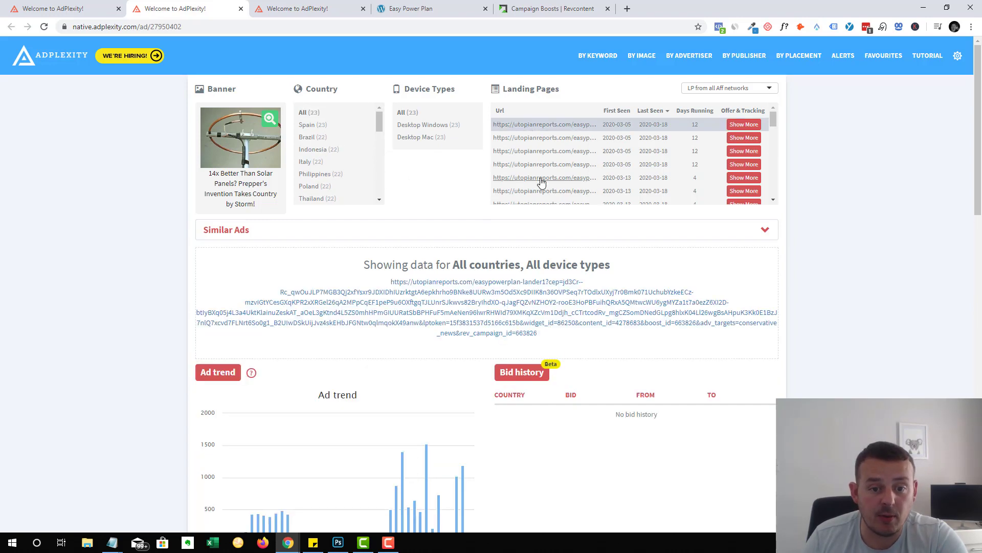
{"action": "left_click", "coordinate": [505, 303]}
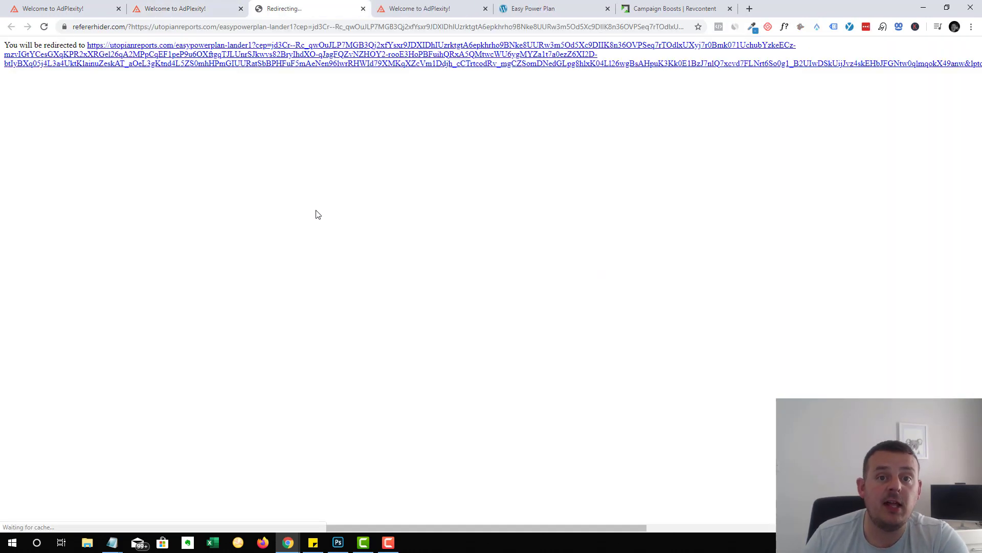
{"action": "left_click", "coordinate": [364, 9]}
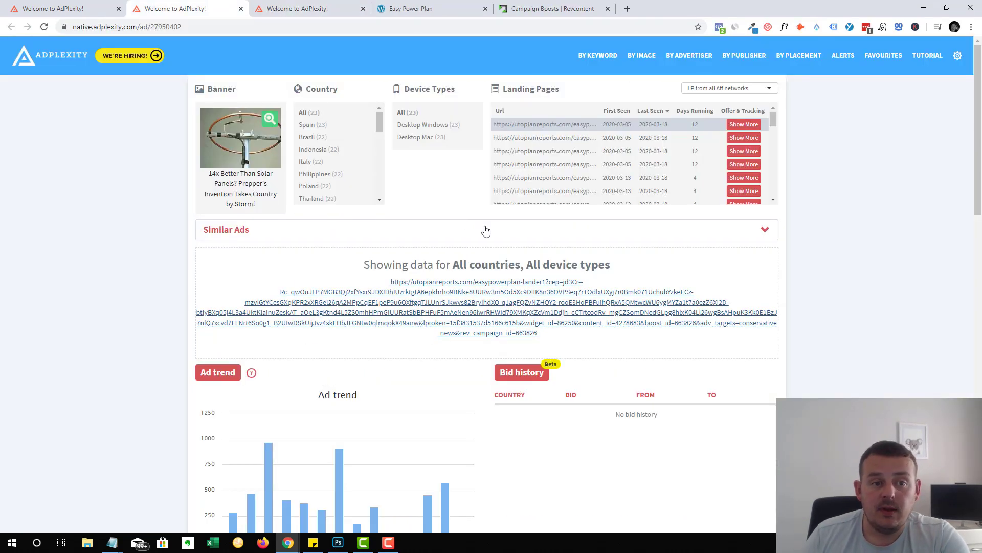
Step: Go back to the ad results and skim through the ads that received the most traffic
{"action": "left_click", "coordinate": [106, 4]}
{"action": "scroll", "coordinate": [424, 237], "scroll_direction": "down", "scroll_amount": 4}
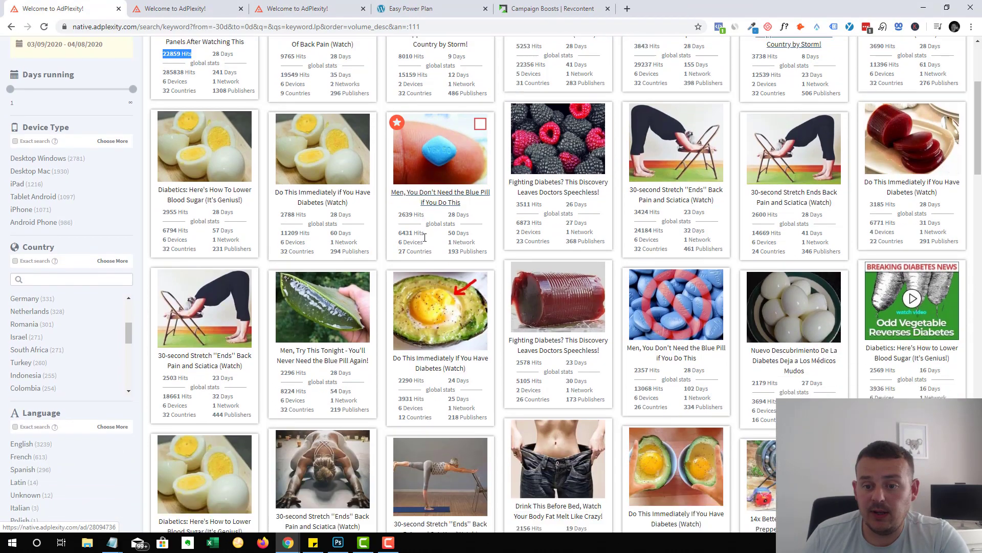
{"action": "scroll", "coordinate": [424, 237], "scroll_direction": "down", "scroll_amount": 4}
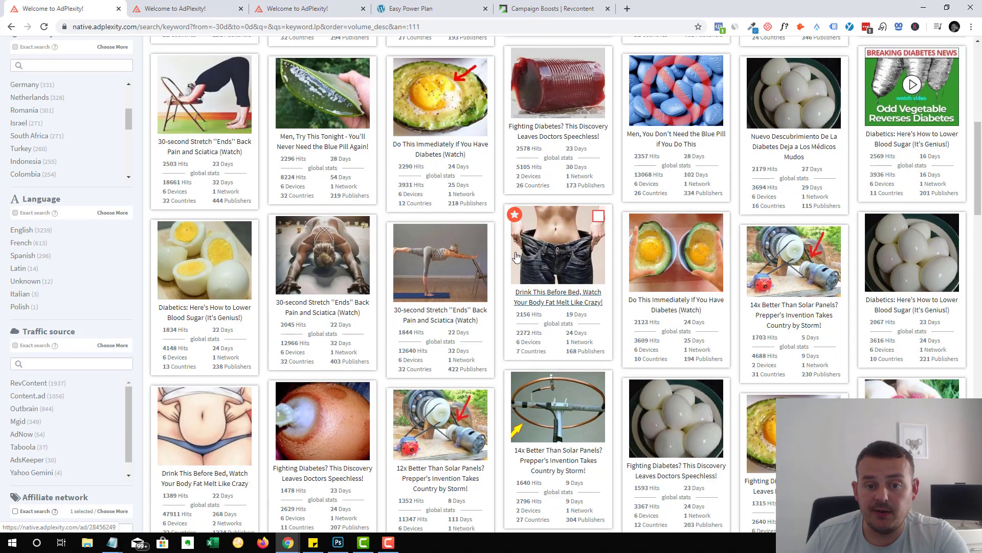
{"action": "scroll", "coordinate": [516, 256], "scroll_direction": "up", "scroll_amount": 8}
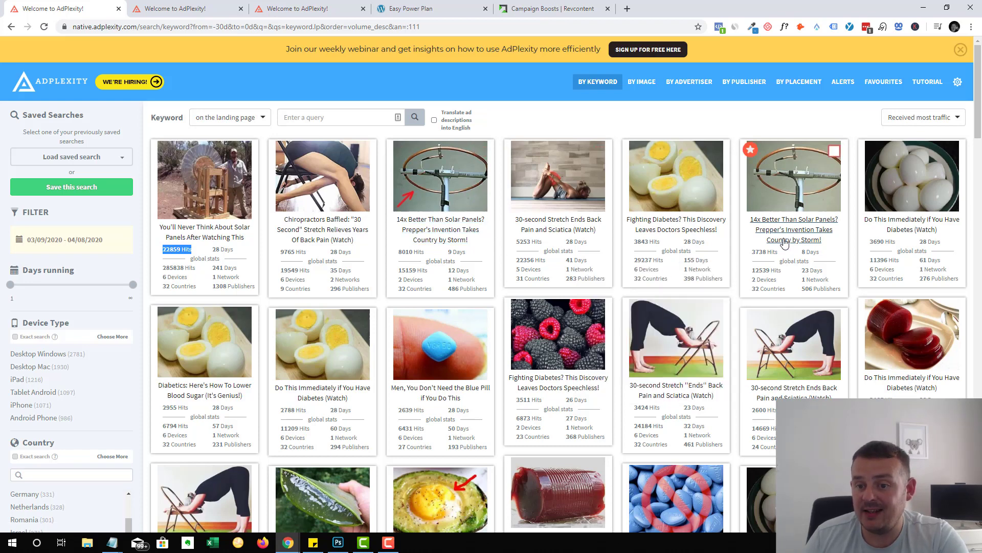
{"action": "mouse_move", "coordinate": [783, 250]}
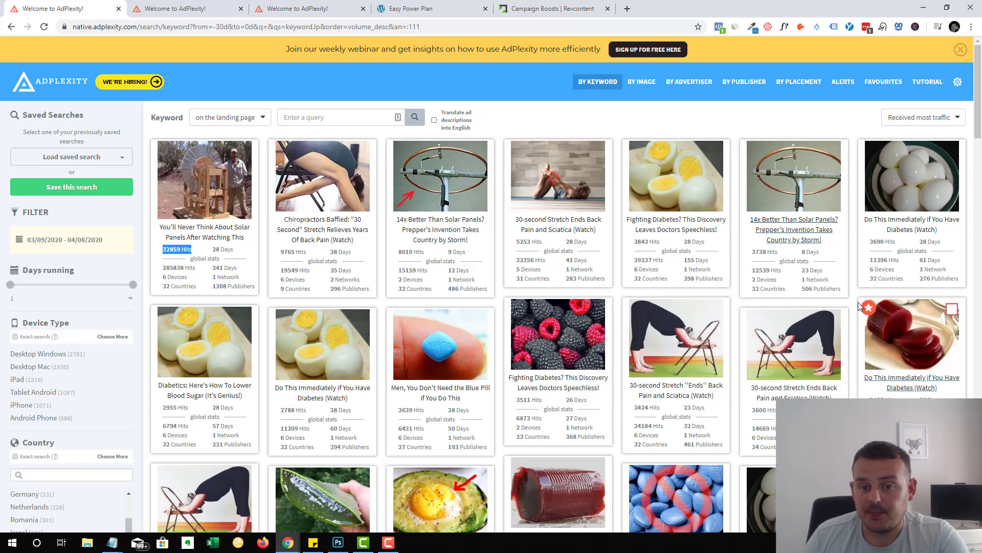
{"action": "mouse_move", "coordinate": [191, 247]}
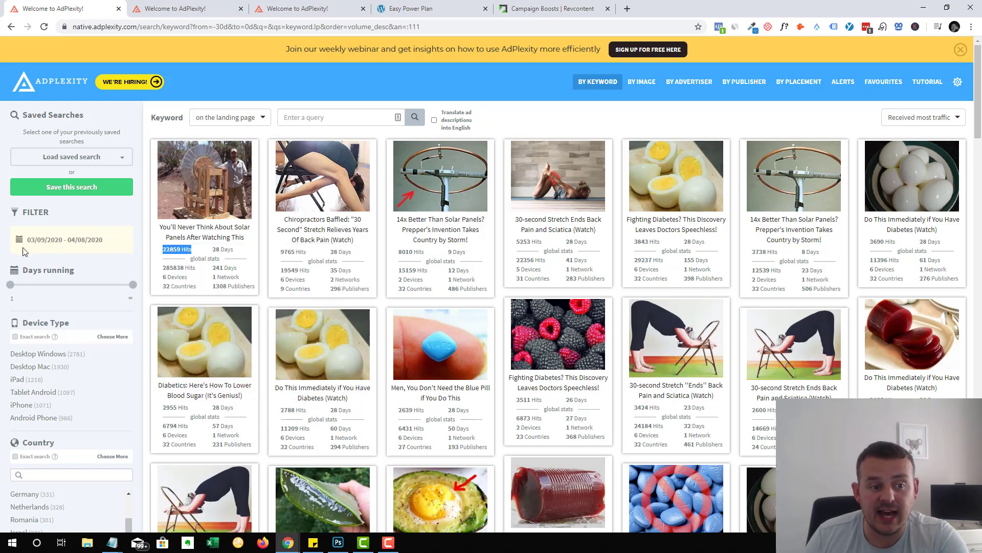
Step: Compare the hit counts of the first-row solar panel, 30-second stretch and diabetes ads, highlighting the figures
{"action": "left_click", "coordinate": [163, 269]}
{"action": "left_click_drag", "start_coordinate": [162, 268], "coordinate": [182, 268]}
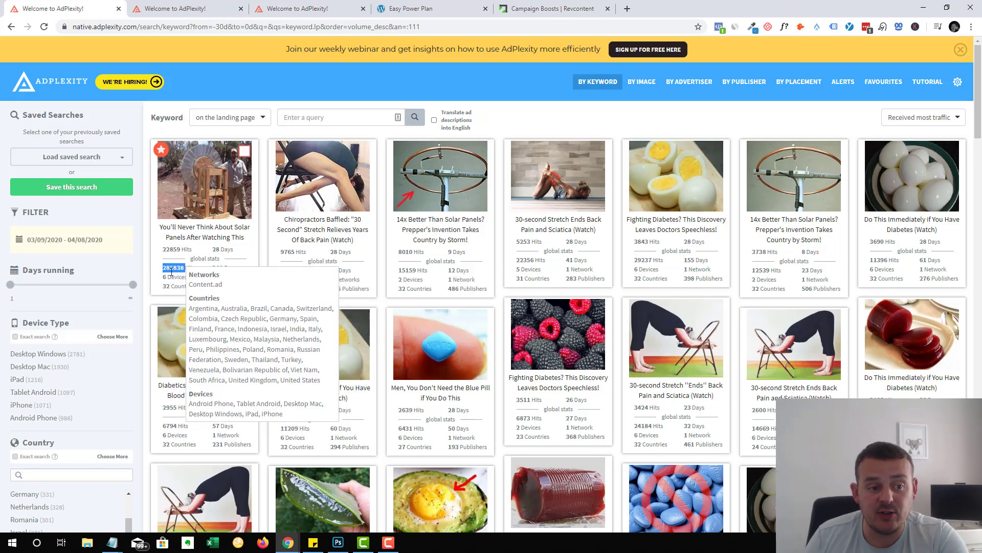
{"action": "left_click", "coordinate": [172, 271]}
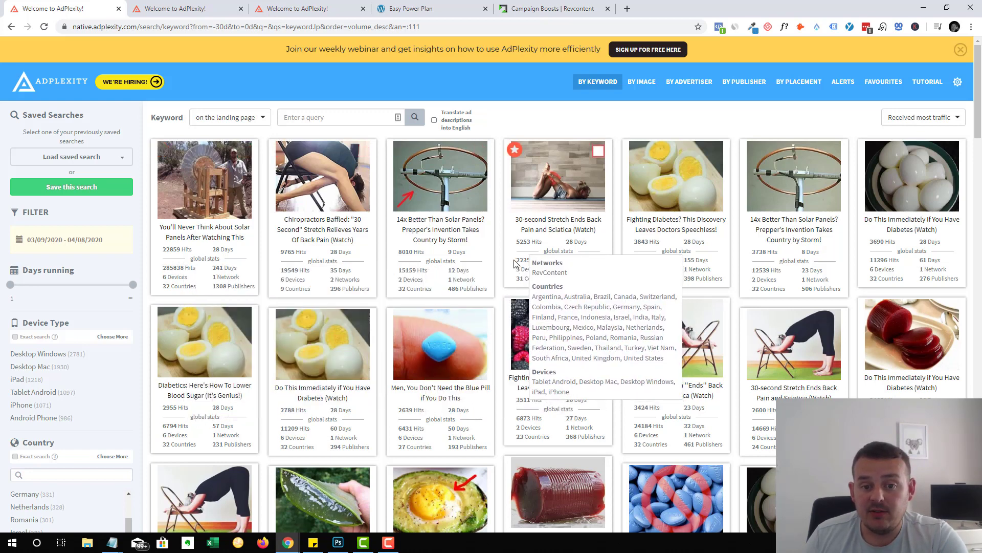
{"action": "left_click_drag", "start_coordinate": [530, 261], "coordinate": [513, 262]}
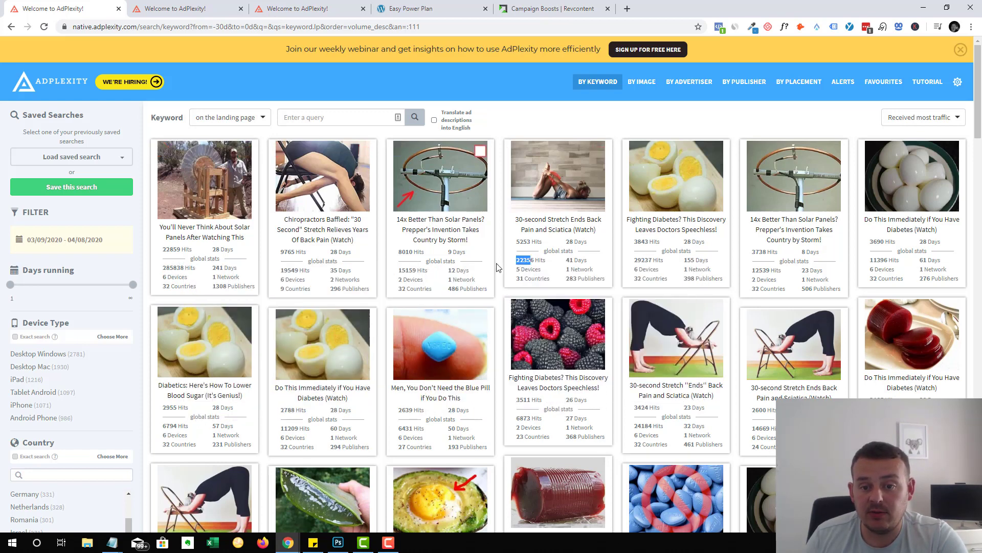
{"action": "left_click", "coordinate": [498, 267]}
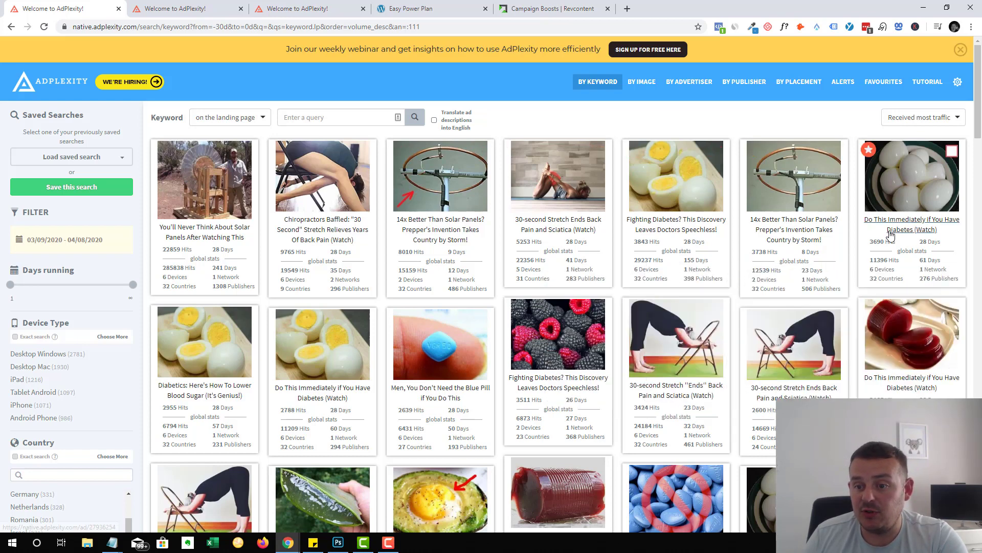
{"action": "double_click", "coordinate": [877, 241]}
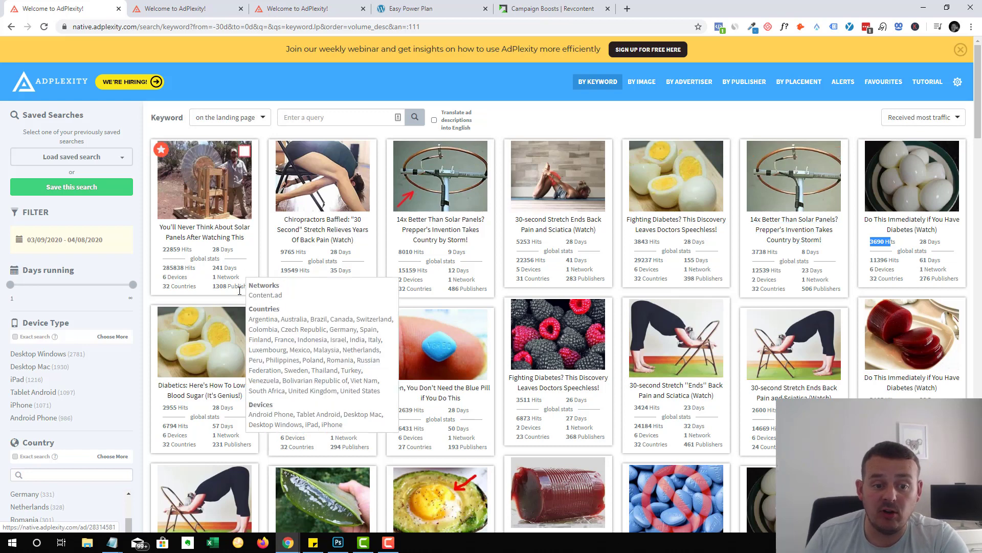
{"action": "left_click", "coordinate": [495, 292]}
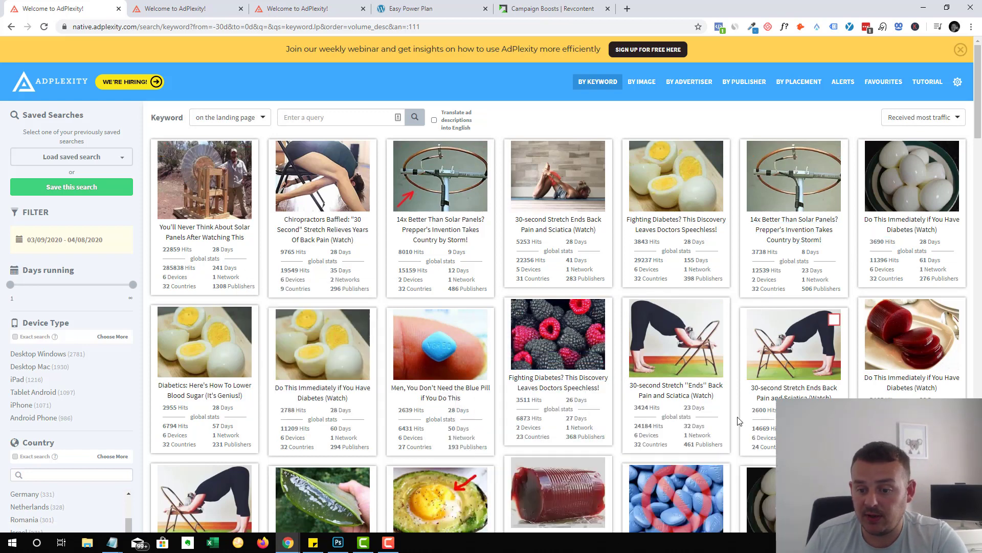
Step: Compare global hits of ads further down the results, highlighting those of a "30-second Stretch" ad and the "Drink This Before Bed" ad
{"action": "double_click", "coordinate": [764, 429]}
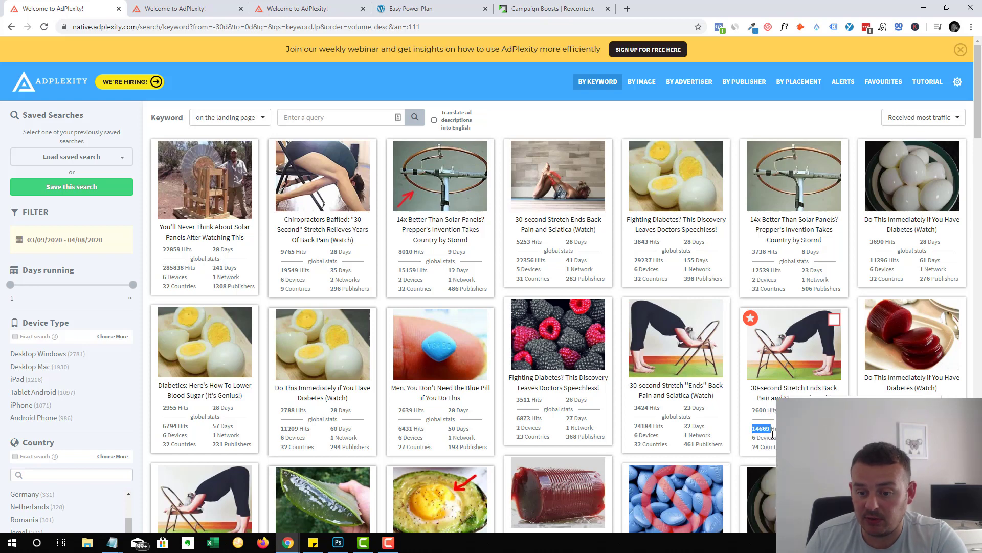
{"action": "scroll", "coordinate": [745, 427], "scroll_direction": "down", "scroll_amount": 4}
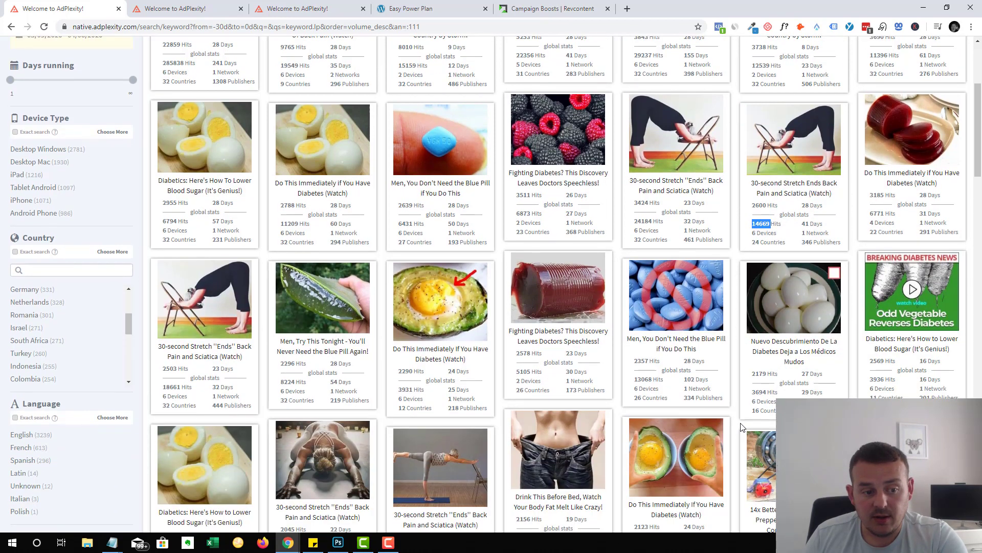
{"action": "scroll", "coordinate": [743, 427], "scroll_direction": "down", "scroll_amount": 3}
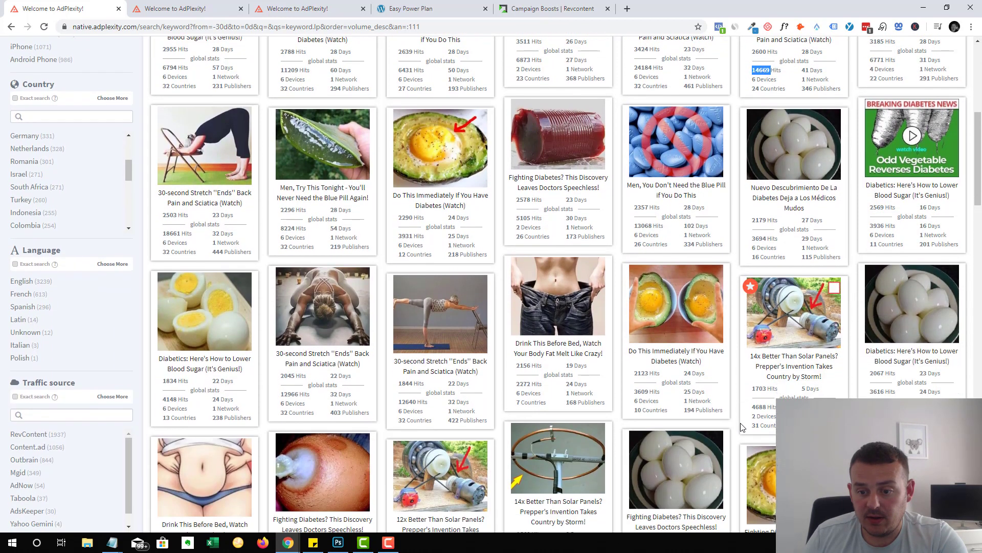
{"action": "scroll", "coordinate": [743, 427], "scroll_direction": "down", "scroll_amount": 4}
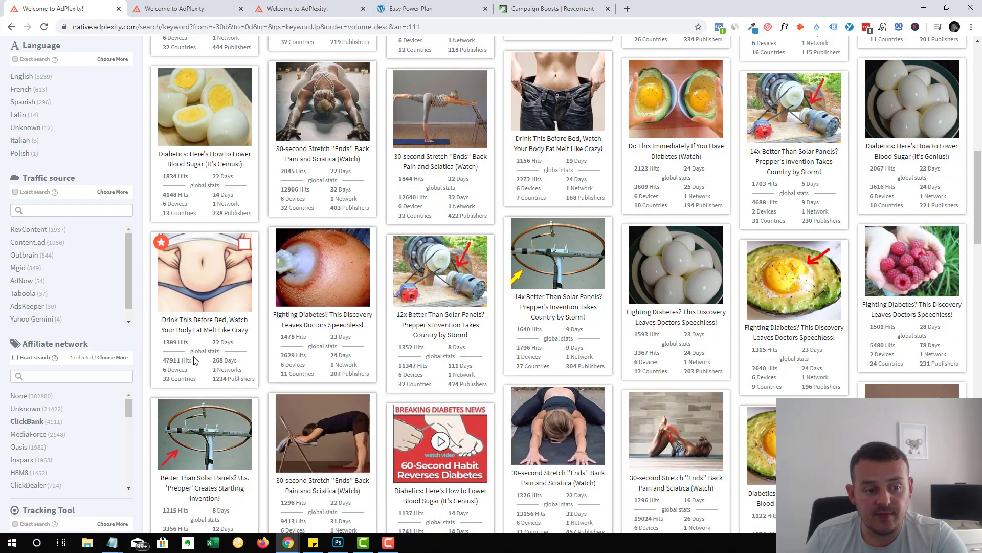
{"action": "double_click", "coordinate": [164, 360]}
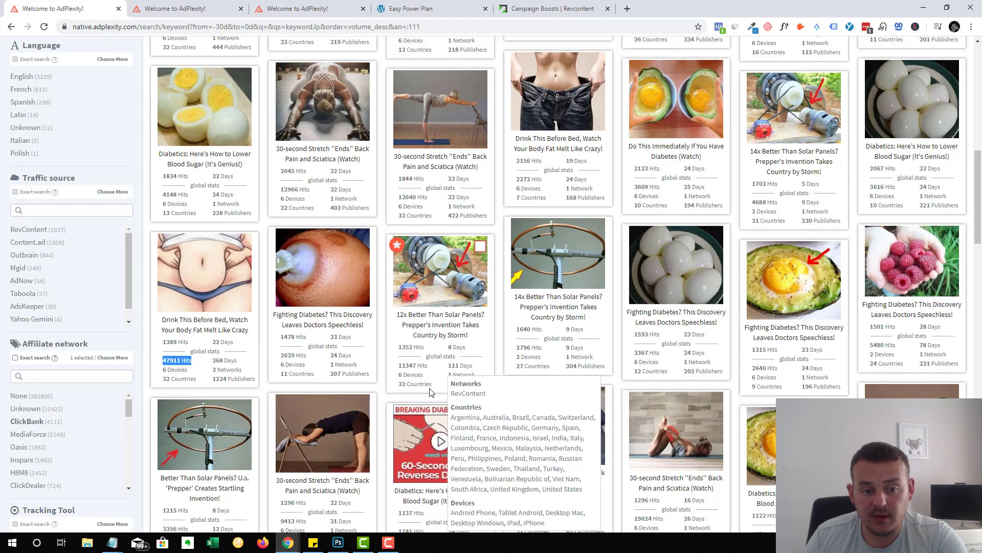
{"action": "mouse_move", "coordinate": [429, 381]}
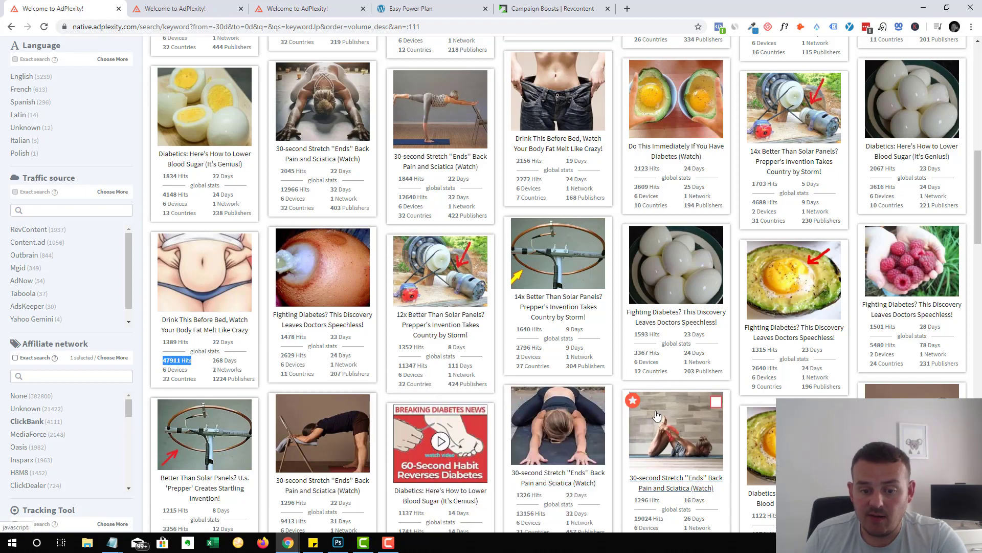
{"action": "scroll", "coordinate": [622, 415], "scroll_direction": "up", "scroll_amount": 10}
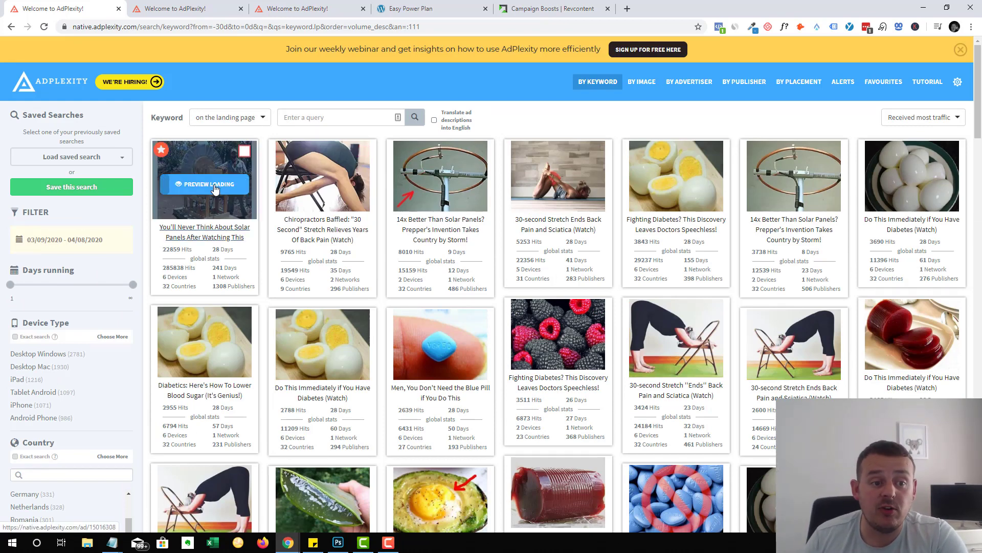
Step: Preview the full-size images of the "You'll Never Think About Solar Panels" ad and the first "14x Better Than Solar Panels?" ad
{"action": "left_click", "coordinate": [215, 188]}
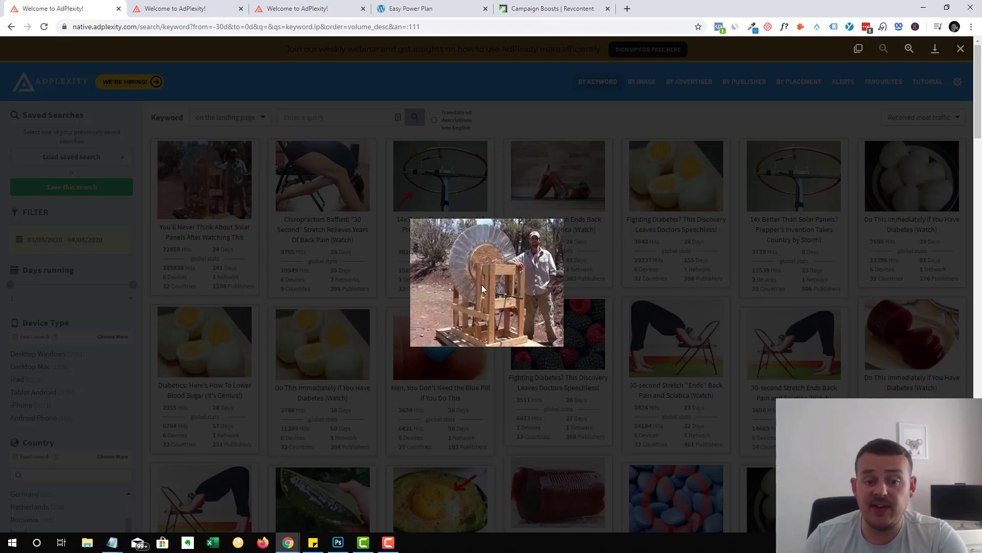
{"action": "left_click", "coordinate": [516, 131]}
{"action": "left_click", "coordinate": [454, 179]}
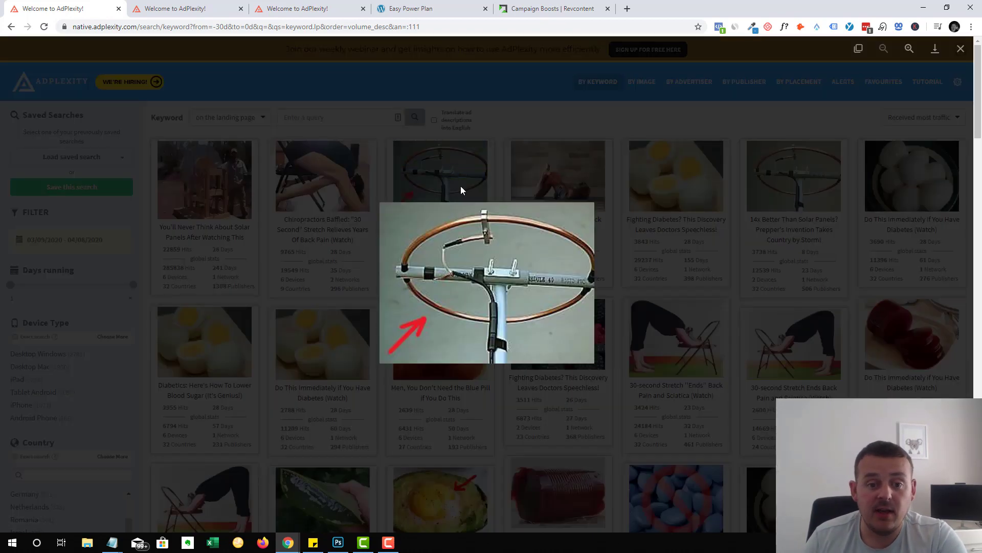
{"action": "left_click", "coordinate": [586, 119]}
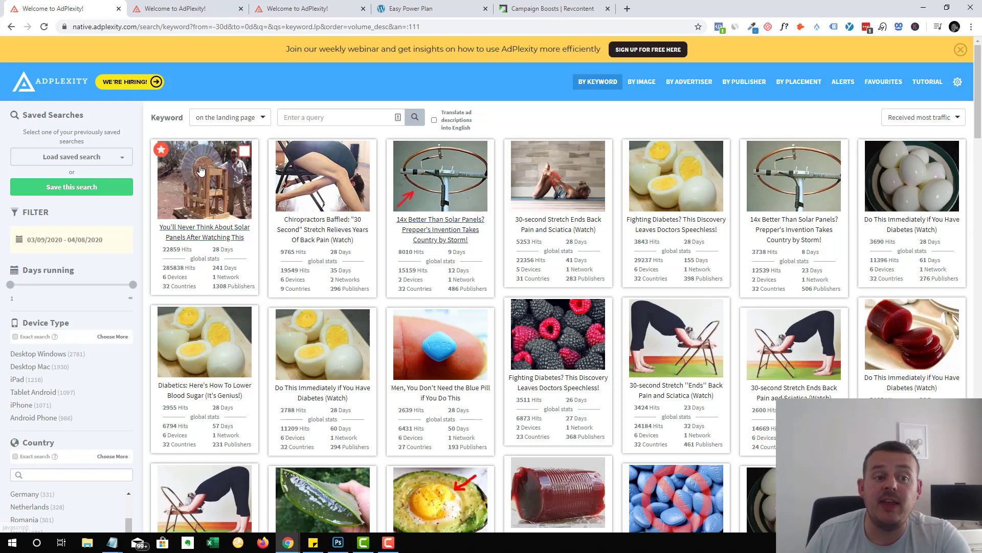
{"action": "mouse_move", "coordinate": [233, 162]}
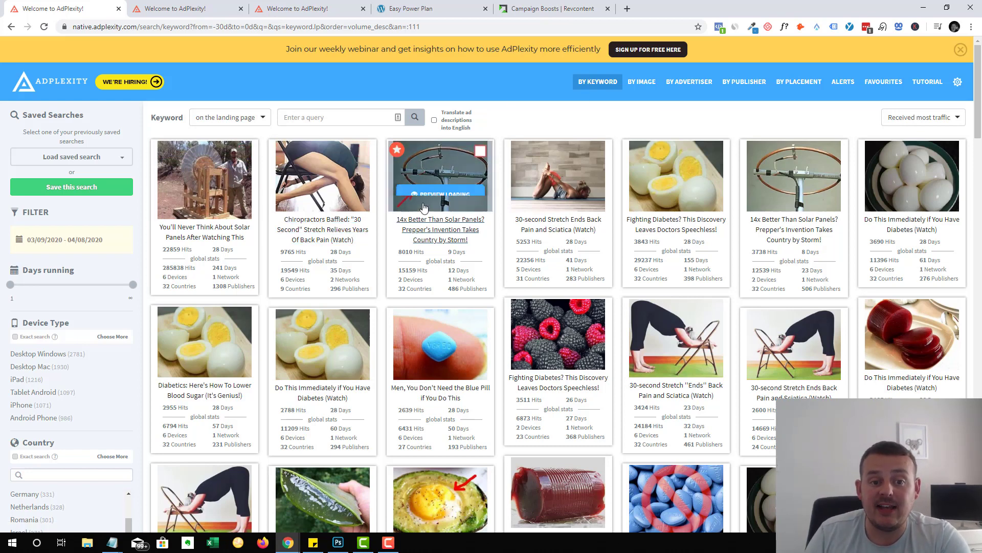
{"action": "mouse_move", "coordinate": [444, 258]}
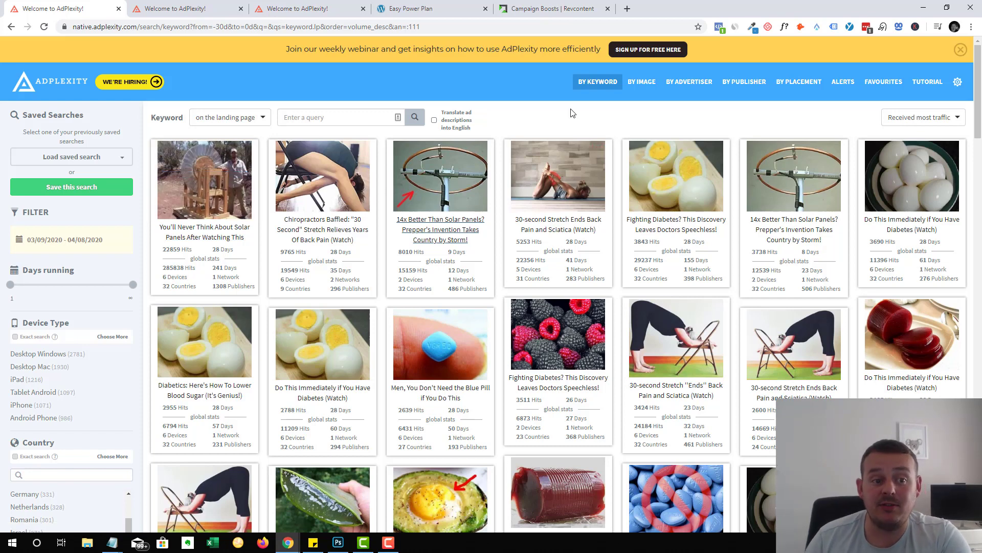
{"action": "scroll", "coordinate": [486, 235], "scroll_direction": "down", "scroll_amount": 1}
{"action": "scroll", "coordinate": [500, 251], "scroll_direction": "up", "scroll_amount": 1}
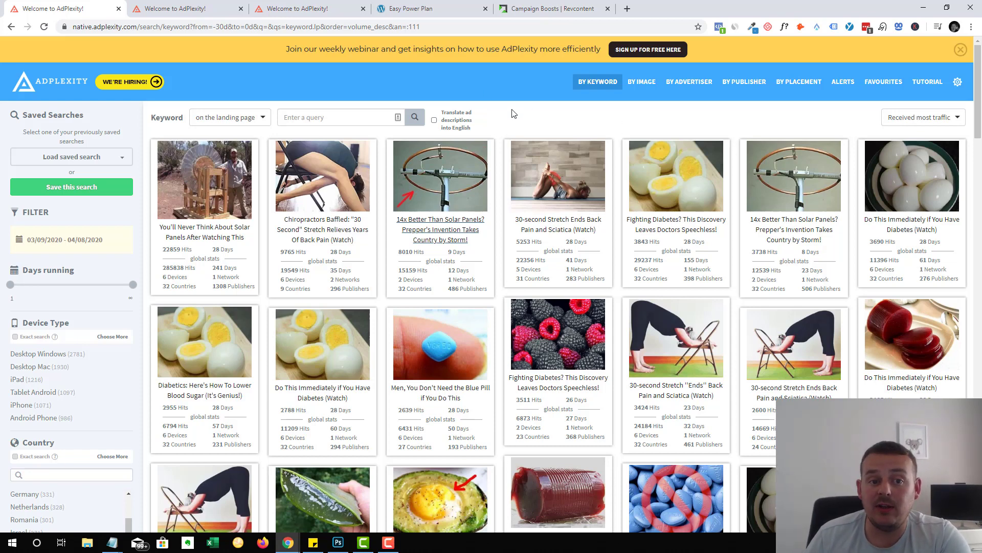
Step: Open clickbank.com in a new browser tab
{"action": "left_click", "coordinate": [629, 8]}
{"action": "type", "text": "clickbank.com"}
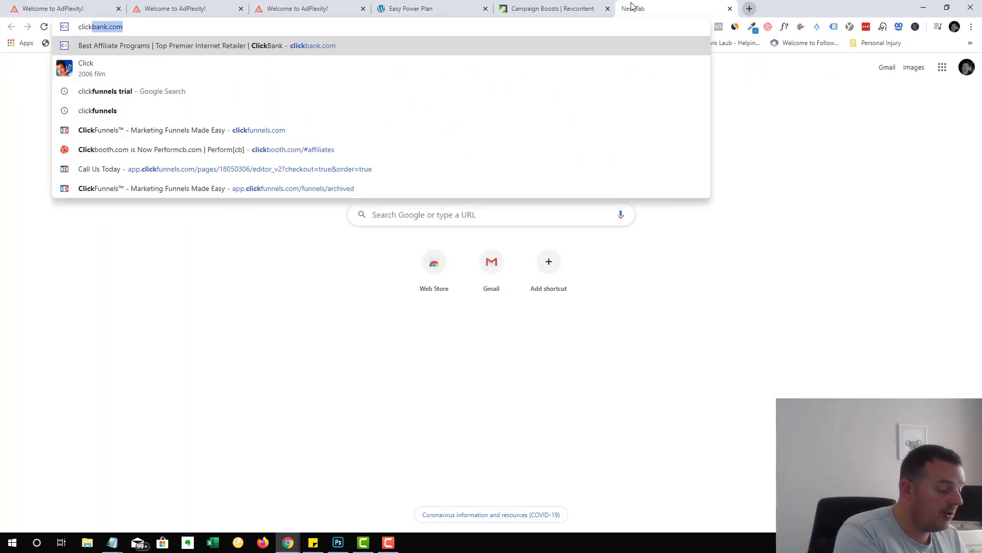
{"action": "key", "text": "Return"}
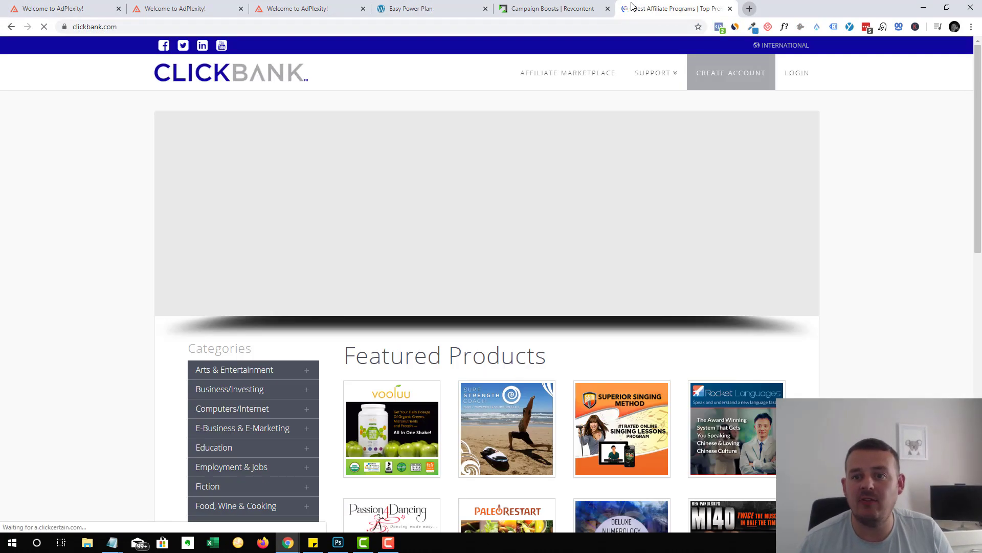
Step: Log in to ClickBank using a saved account nickname and password from the password manager
{"action": "left_click", "coordinate": [785, 78]}
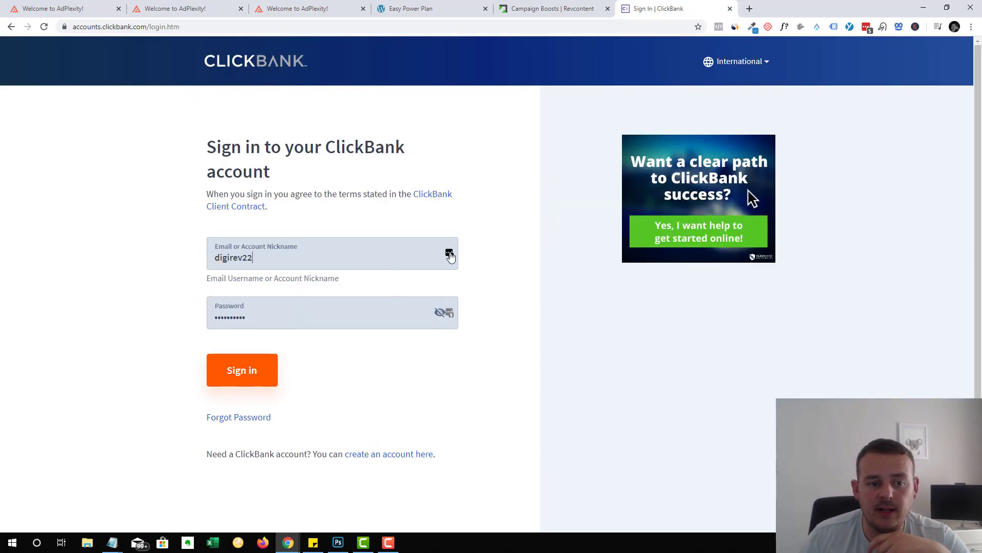
{"action": "left_click", "coordinate": [449, 253]}
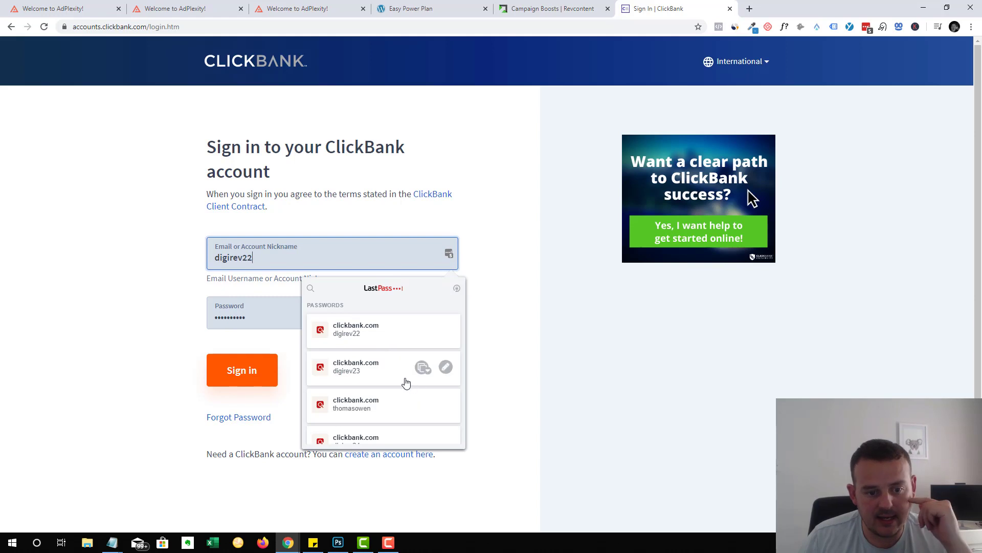
{"action": "scroll", "coordinate": [406, 381], "scroll_direction": "down", "scroll_amount": 2}
{"action": "left_click", "coordinate": [384, 358]}
{"action": "left_click", "coordinate": [262, 373]}
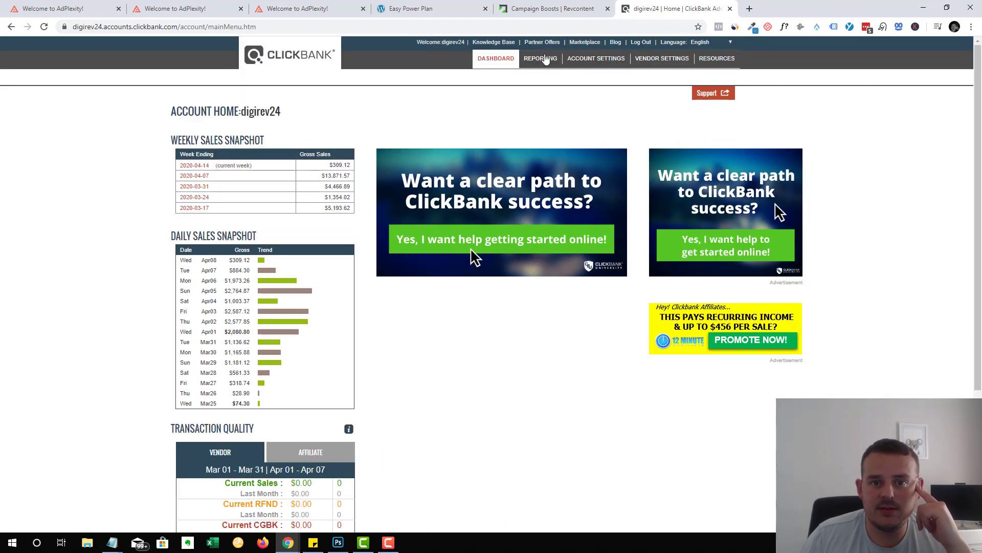
Step: Open the ClickBank Marketplace and browse its Green Products category
{"action": "left_click", "coordinate": [586, 44]}
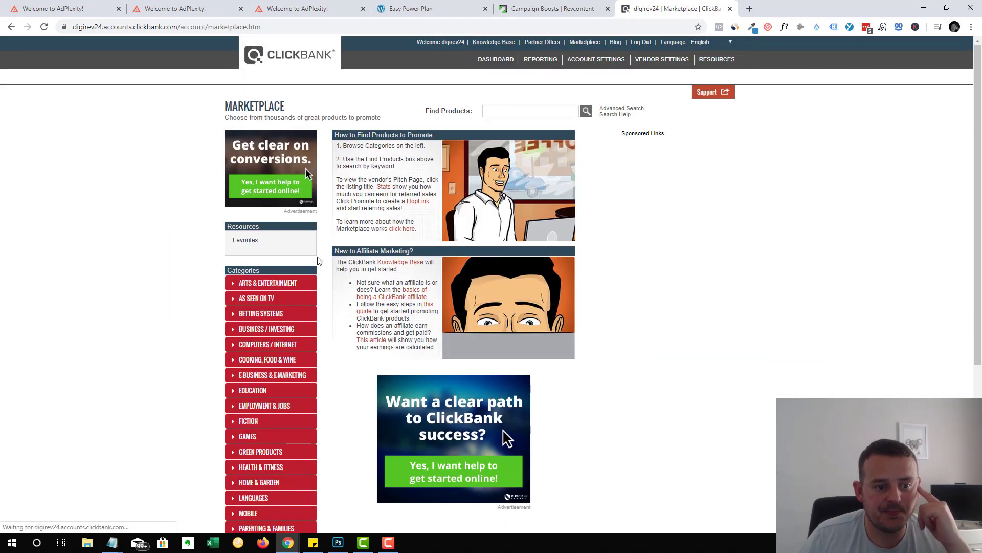
{"action": "scroll", "coordinate": [266, 333], "scroll_direction": "down", "scroll_amount": 2}
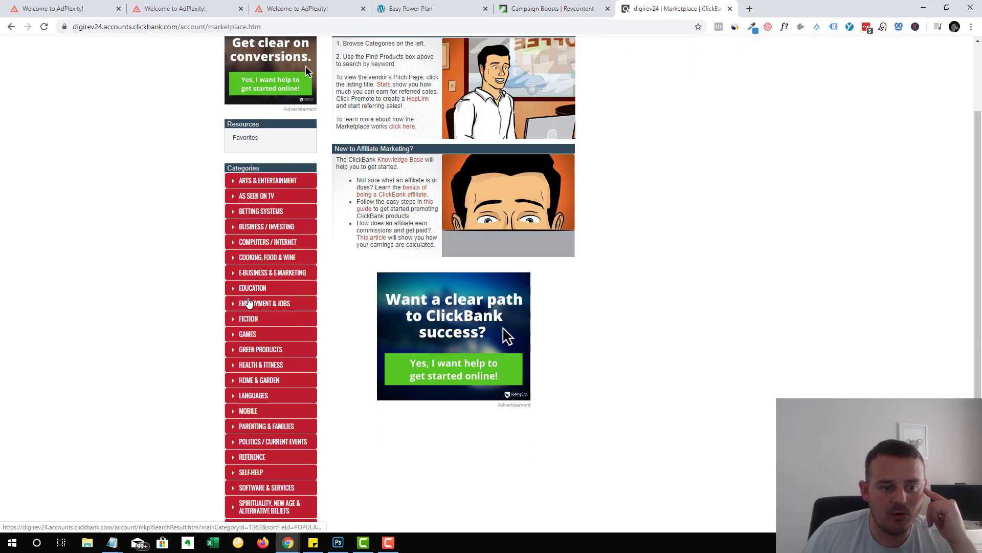
{"action": "left_click", "coordinate": [252, 351]}
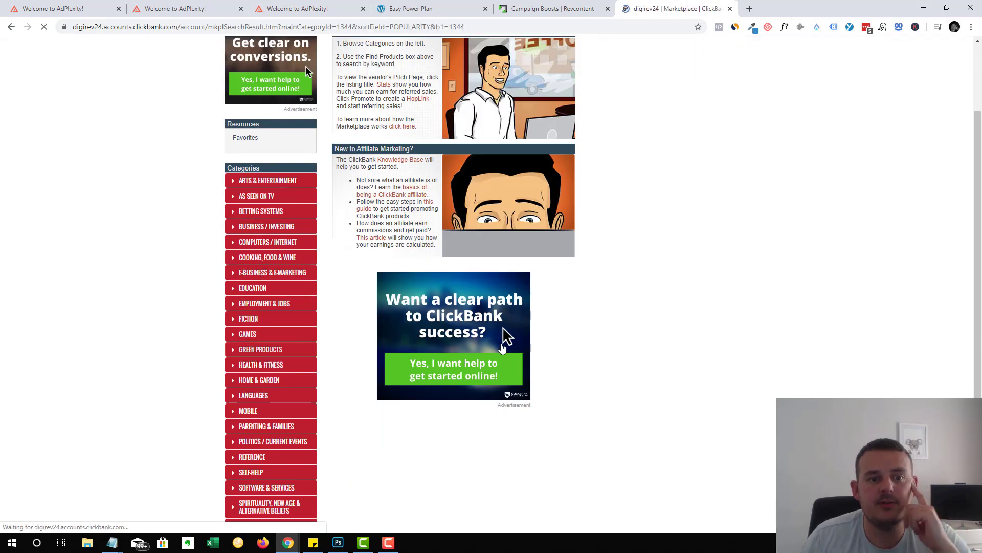
Step: Open the Easy Power Plan offer's pitch page and copy the domain easypowerplan.com from its address
{"action": "scroll", "coordinate": [399, 290], "scroll_direction": "down", "scroll_amount": 2}
{"action": "scroll", "coordinate": [399, 289], "scroll_direction": "down", "scroll_amount": 4}
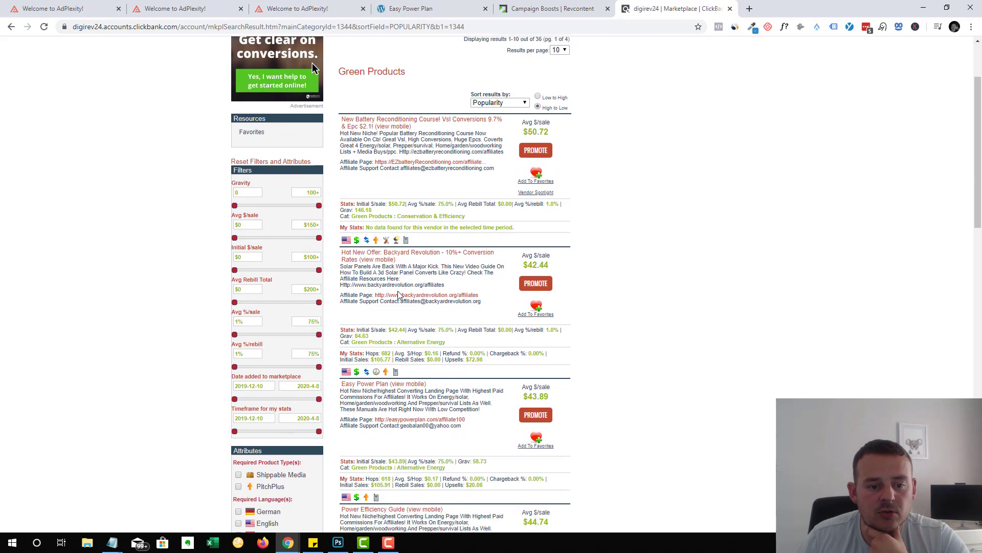
{"action": "left_click", "coordinate": [370, 234]}
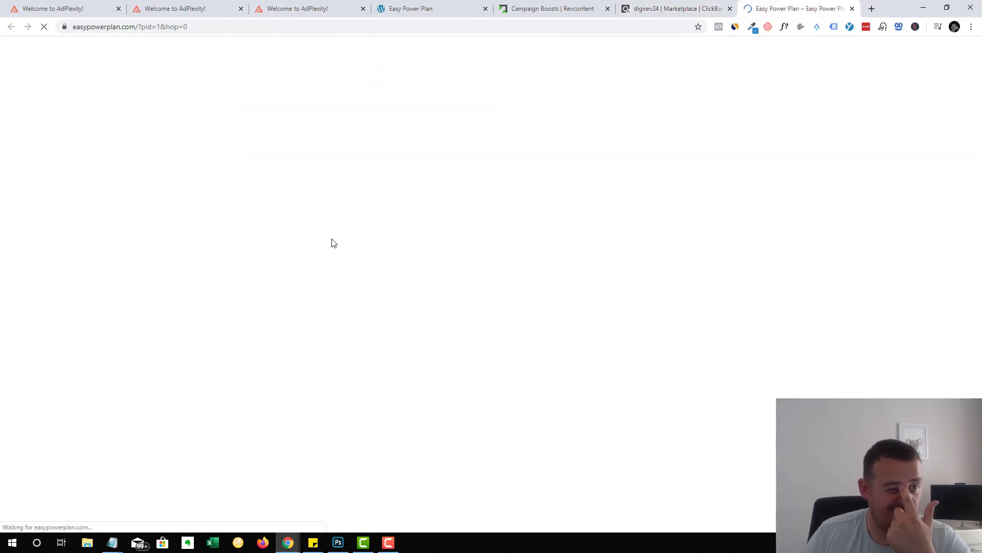
{"action": "mouse_move", "coordinate": [97, 27]}
{"action": "left_mouse_down"}
{"action": "mouse_move", "coordinate": [160, 27]}
{"action": "mouse_move", "coordinate": [96, 25]}
{"action": "left_mouse_up"}
{"action": "key", "text": "ctrl+c"}
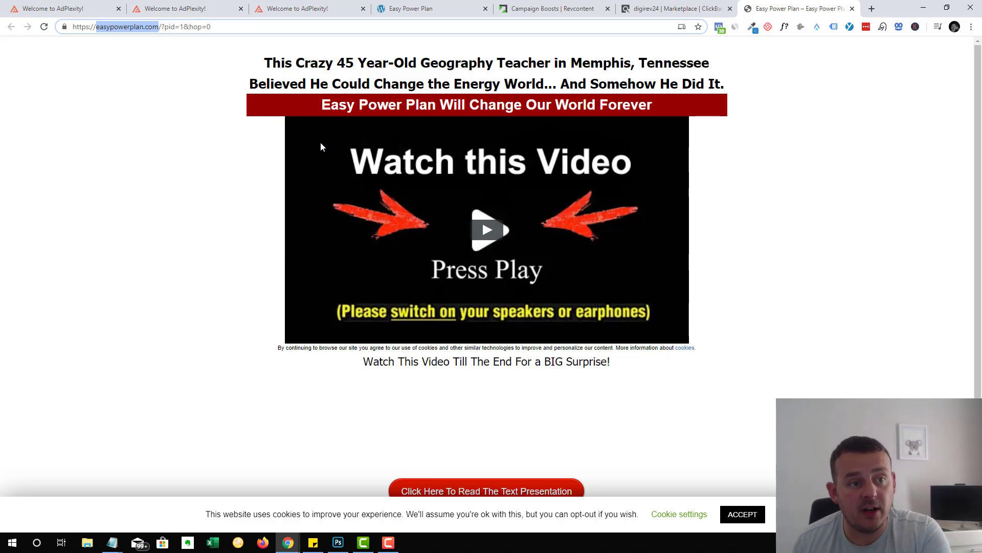
{"action": "mouse_move", "coordinate": [98, 23]}
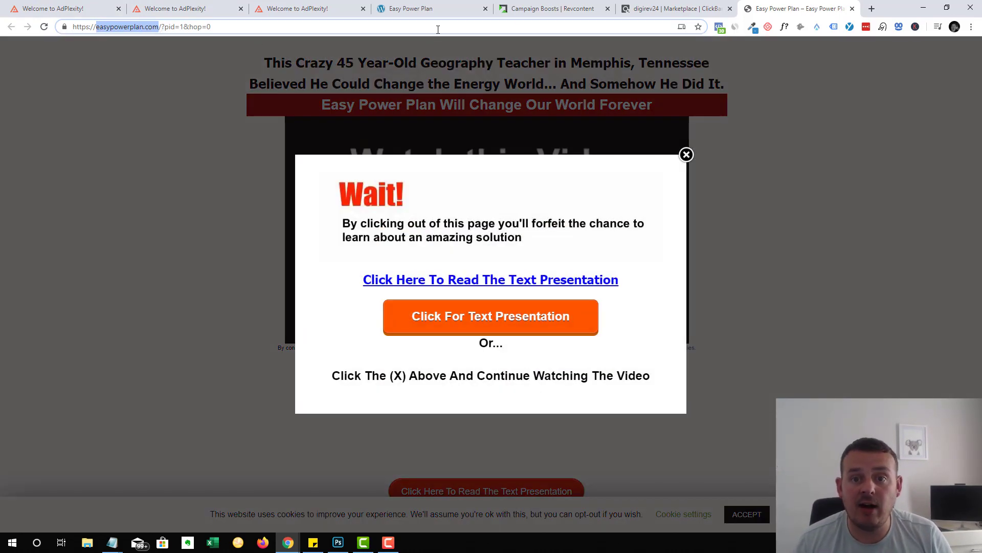
Step: Switch back to AdPlexity and search by advertiser for easypowerplan.com, with the search scope set to all of the above
{"action": "left_click", "coordinate": [297, 8]}
{"action": "left_click", "coordinate": [154, 8]}
{"action": "left_click", "coordinate": [110, 3]}
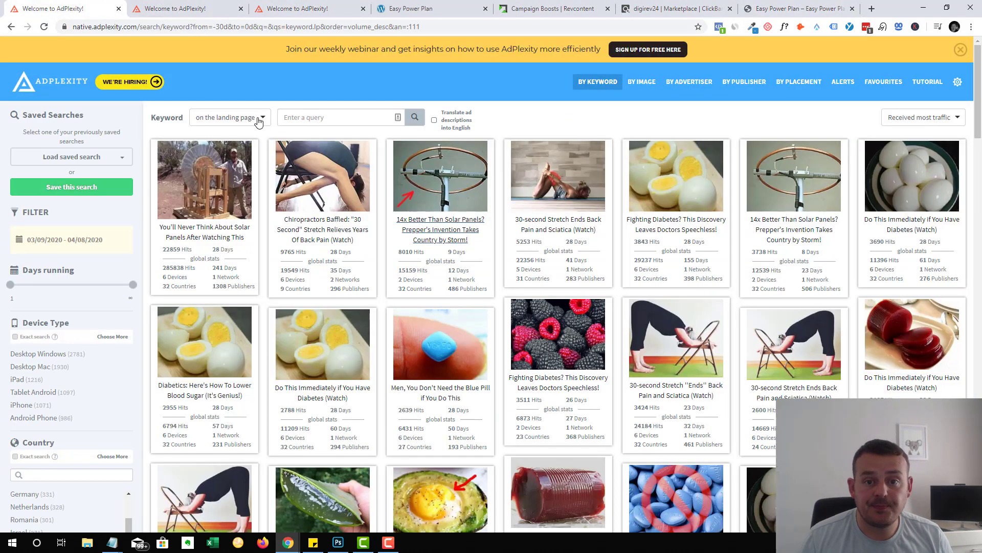
{"action": "left_click", "coordinate": [690, 83]}
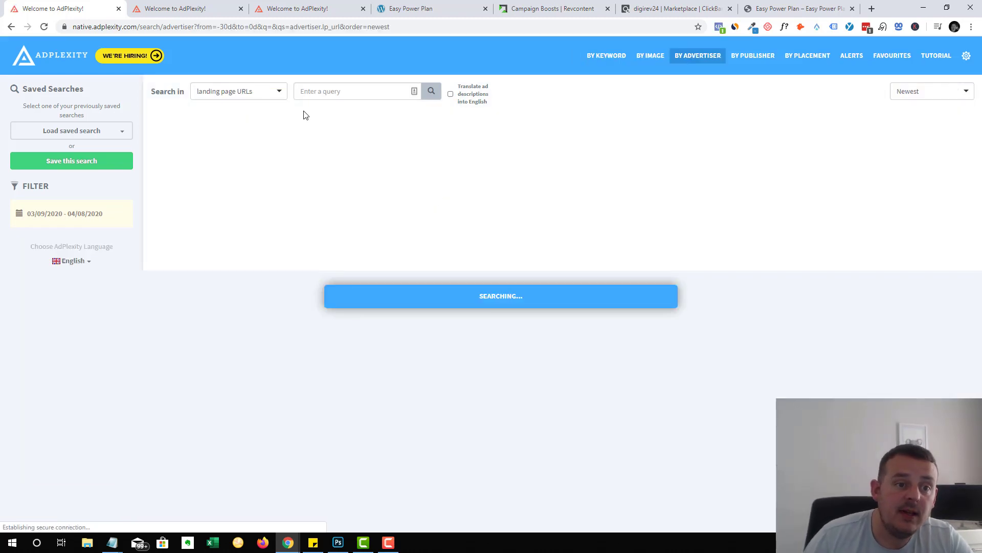
{"action": "left_click", "coordinate": [247, 95]}
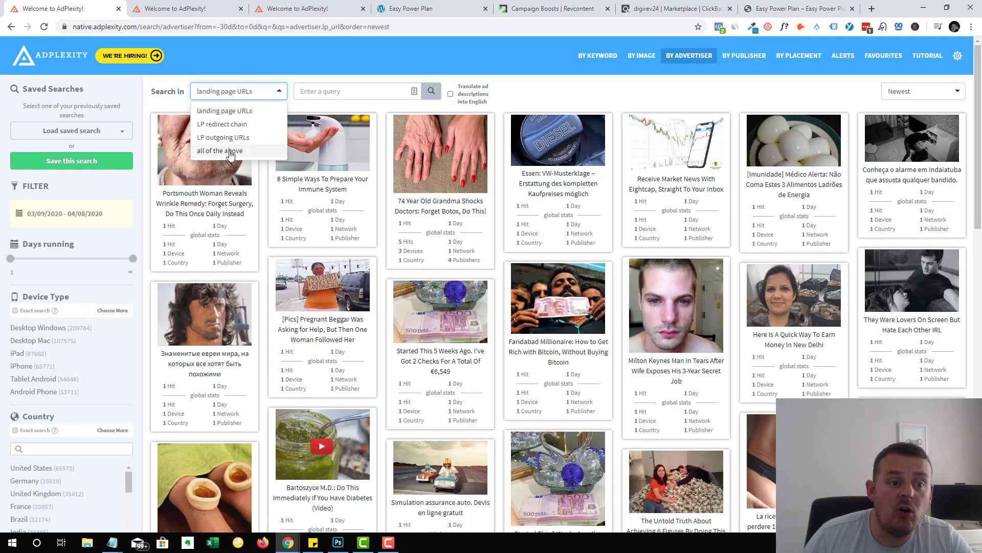
{"action": "left_click", "coordinate": [225, 142]}
{"action": "left_click", "coordinate": [337, 90]}
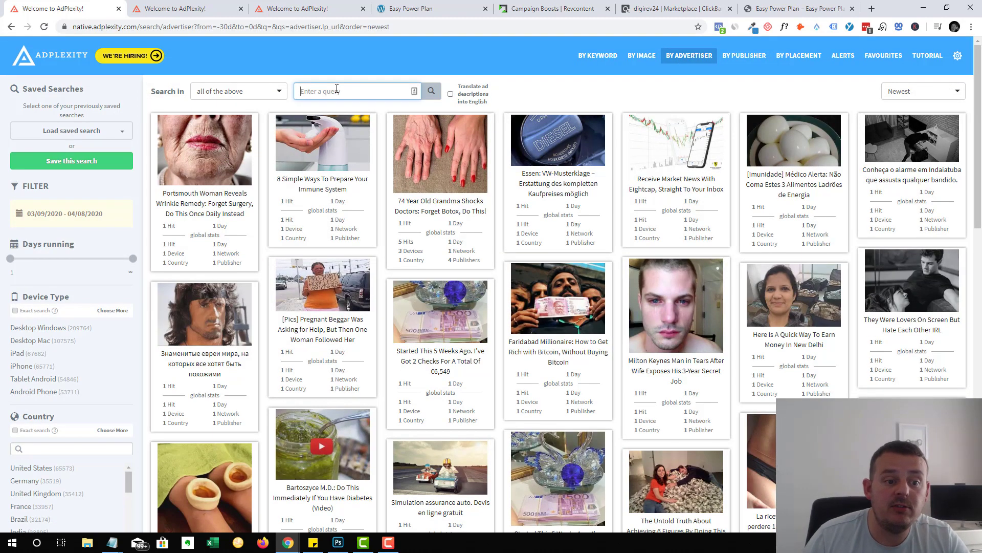
{"action": "key", "text": "ctrl+v"}
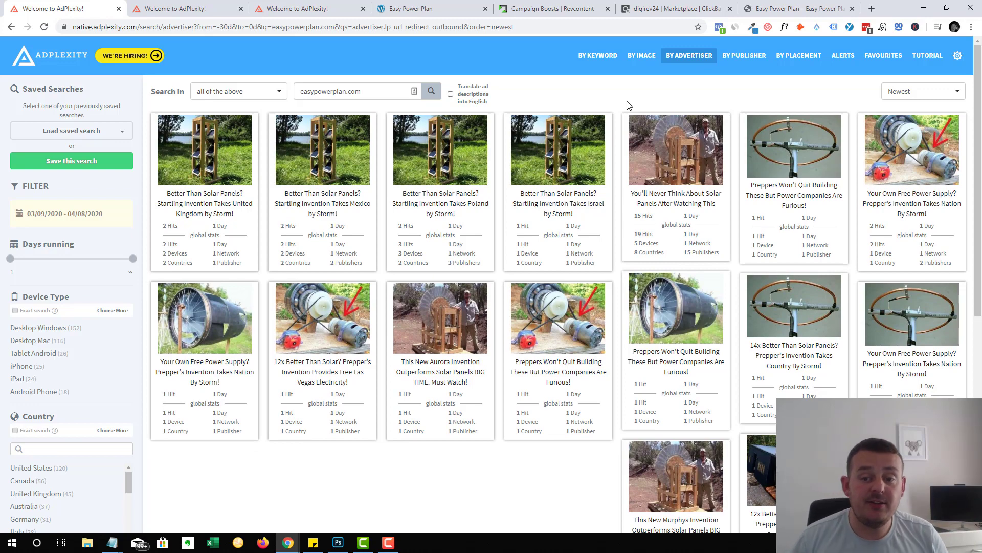
Step: Skim the easypowerplan.com ads and sort them by Received most traffic
{"action": "scroll", "coordinate": [698, 259], "scroll_direction": "down", "scroll_amount": 9}
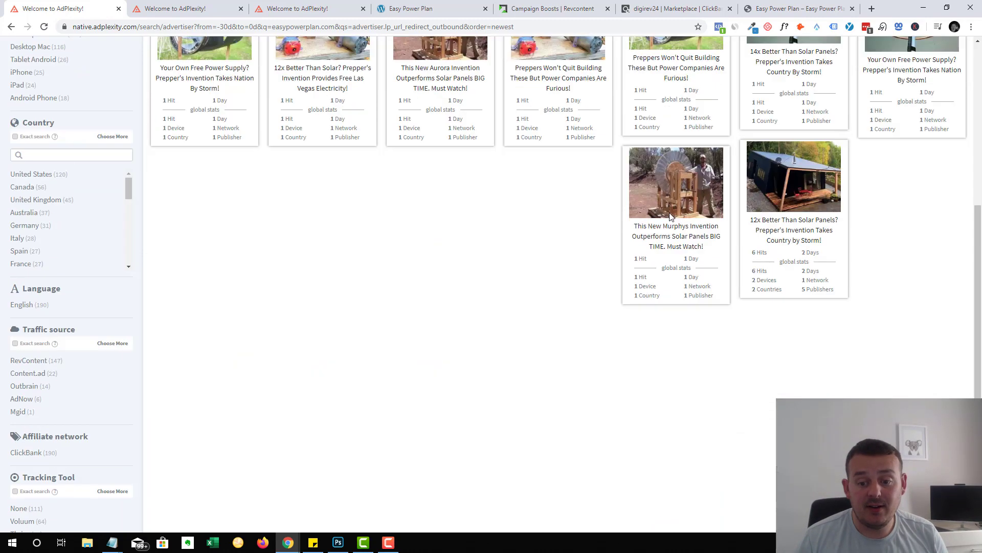
{"action": "scroll", "coordinate": [701, 253], "scroll_direction": "up", "scroll_amount": 9}
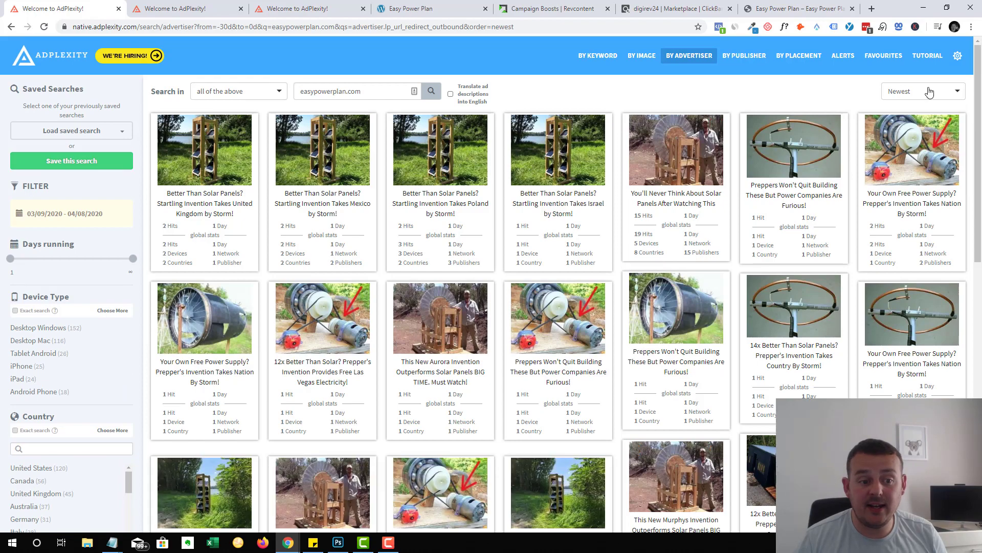
{"action": "scroll", "coordinate": [703, 249], "scroll_direction": "down", "scroll_amount": 6}
{"action": "scroll", "coordinate": [819, 154], "scroll_direction": "up", "scroll_amount": 6}
{"action": "left_click", "coordinate": [900, 91]}
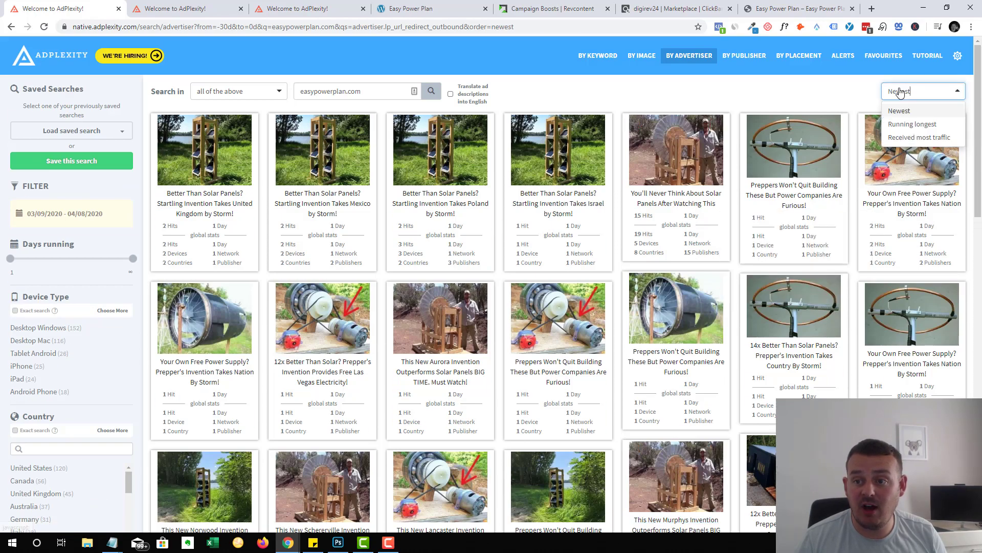
{"action": "left_click", "coordinate": [916, 140]}
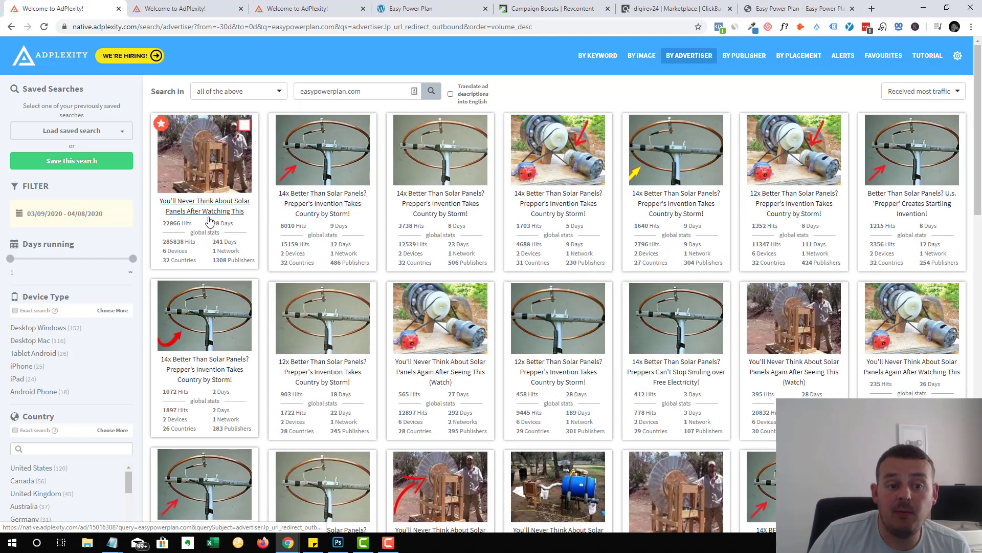
Step: Examine the images, headlines and hit counts of the easypowerplan.com ads, from the highest-traffic ones down to the low-traffic variations
{"action": "mouse_move", "coordinate": [568, 145]}
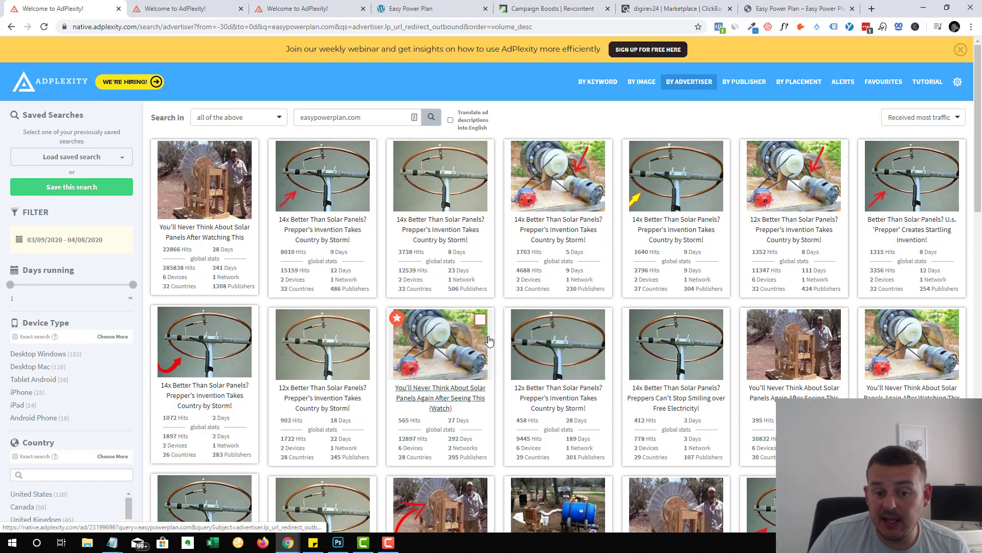
{"action": "scroll", "coordinate": [489, 340], "scroll_direction": "down", "scroll_amount": 2}
{"action": "mouse_move", "coordinate": [574, 417]}
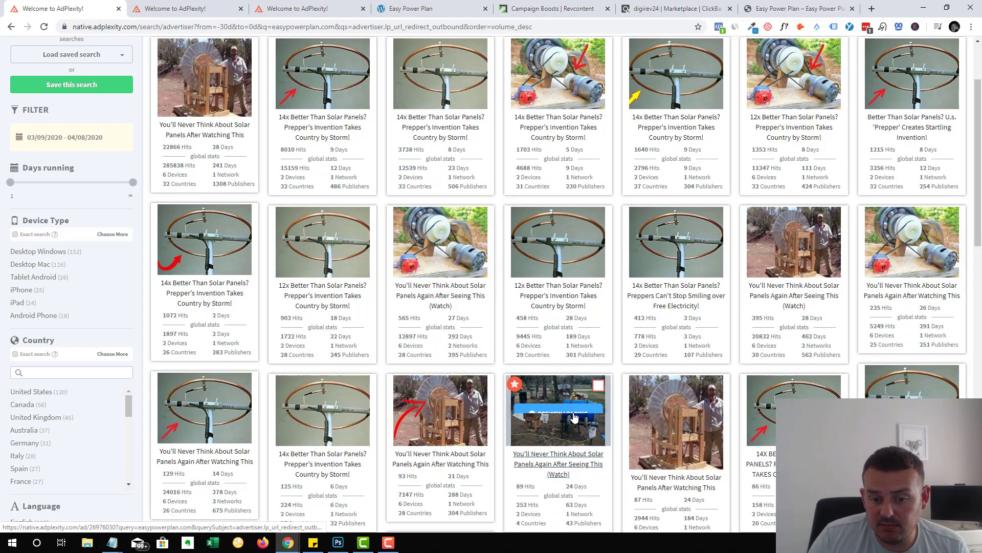
{"action": "scroll", "coordinate": [617, 407], "scroll_direction": "down", "scroll_amount": 1}
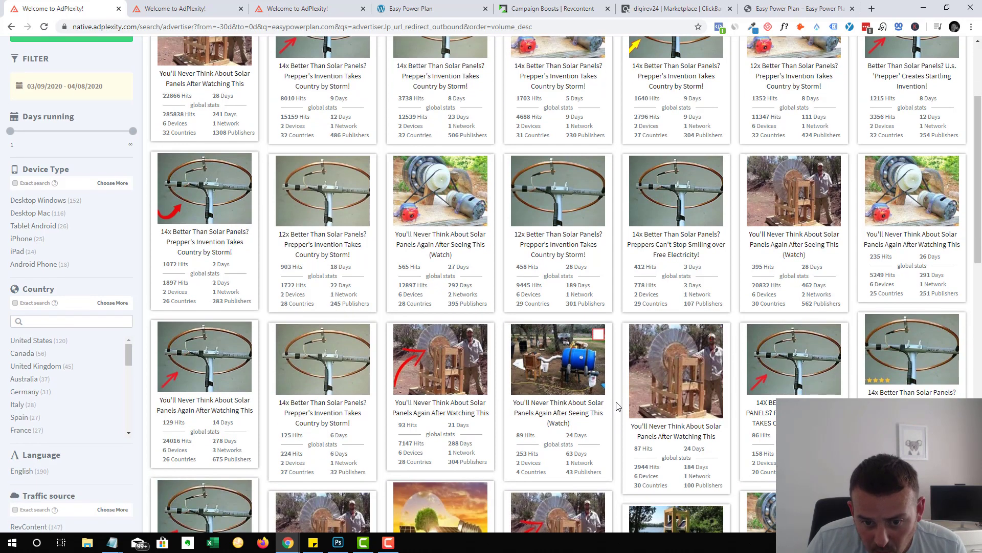
{"action": "scroll", "coordinate": [614, 371], "scroll_direction": "down", "scroll_amount": 2}
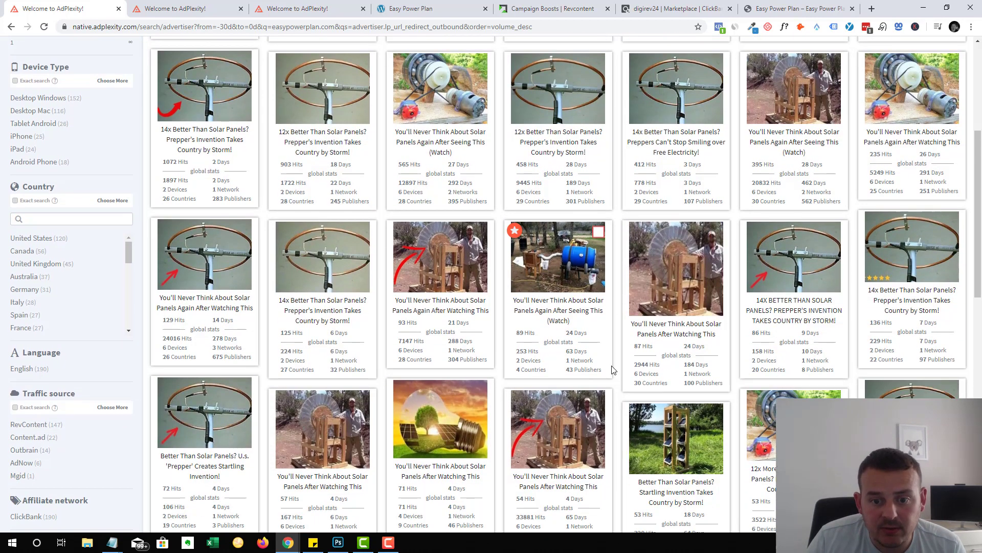
{"action": "scroll", "coordinate": [614, 369], "scroll_direction": "down", "scroll_amount": 1}
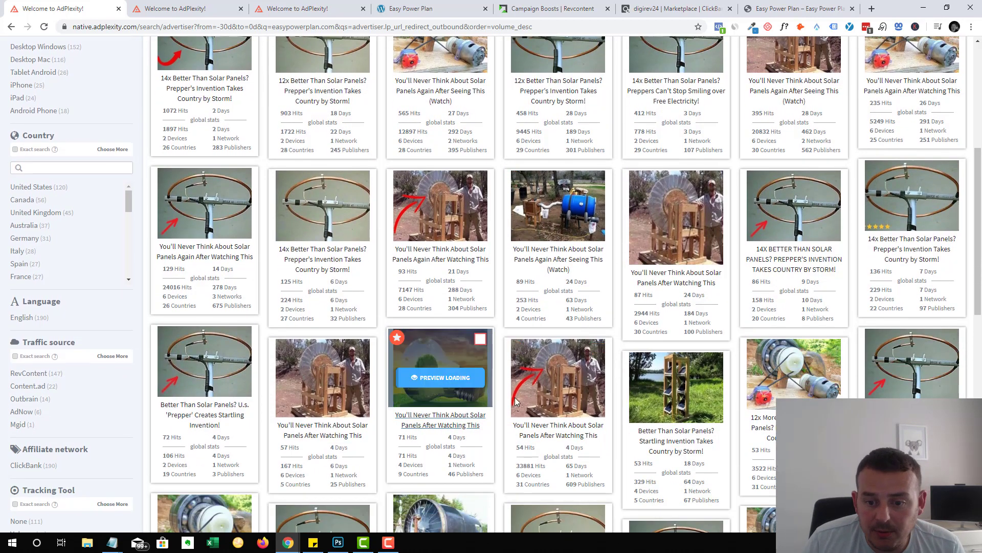
{"action": "scroll", "coordinate": [516, 402], "scroll_direction": "down", "scroll_amount": 1}
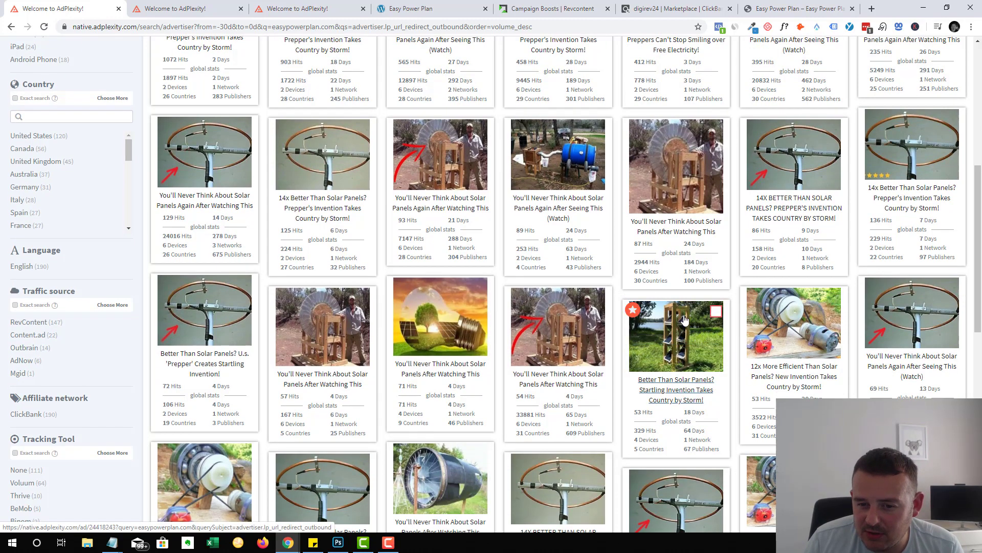
{"action": "scroll", "coordinate": [707, 316], "scroll_direction": "down", "scroll_amount": 4}
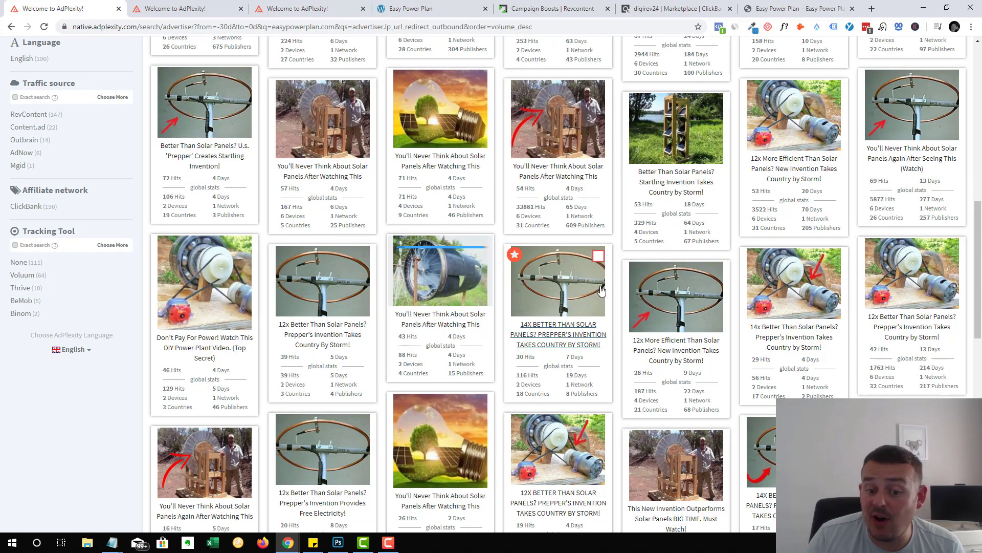
{"action": "scroll", "coordinate": [624, 281], "scroll_direction": "down", "scroll_amount": 3}
{"action": "scroll", "coordinate": [625, 279], "scroll_direction": "down", "scroll_amount": 3}
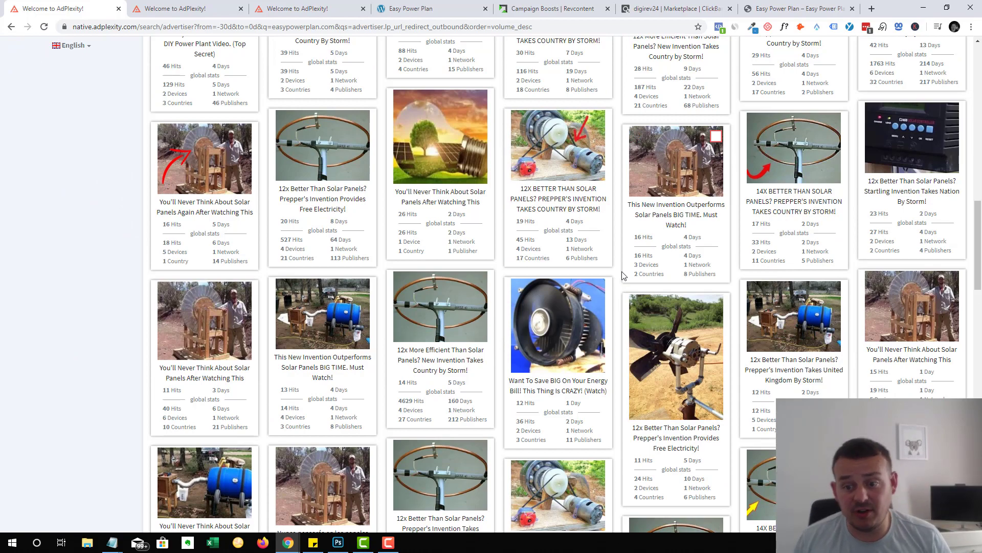
{"action": "scroll", "coordinate": [623, 277], "scroll_direction": "down", "scroll_amount": 6}
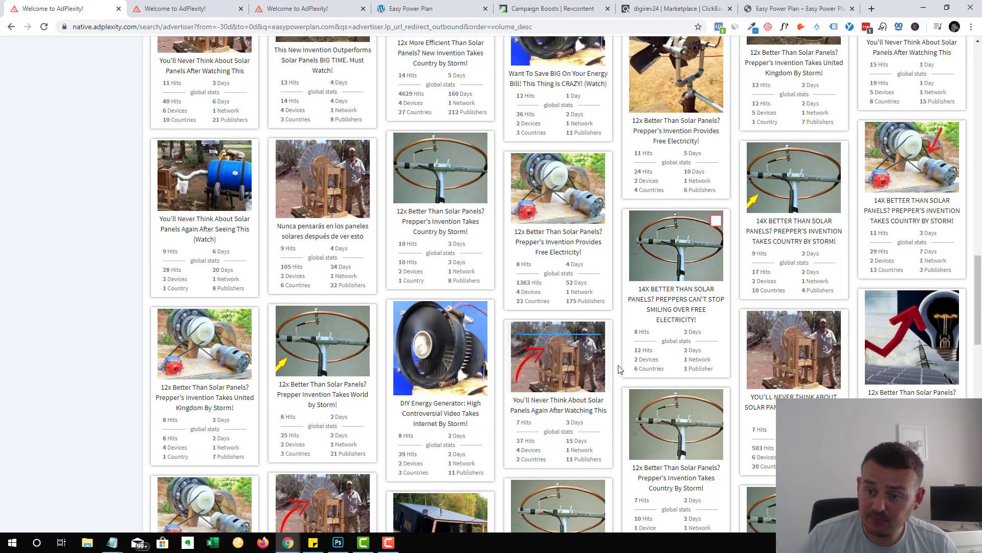
{"action": "scroll", "coordinate": [619, 368], "scroll_direction": "down", "scroll_amount": 9}
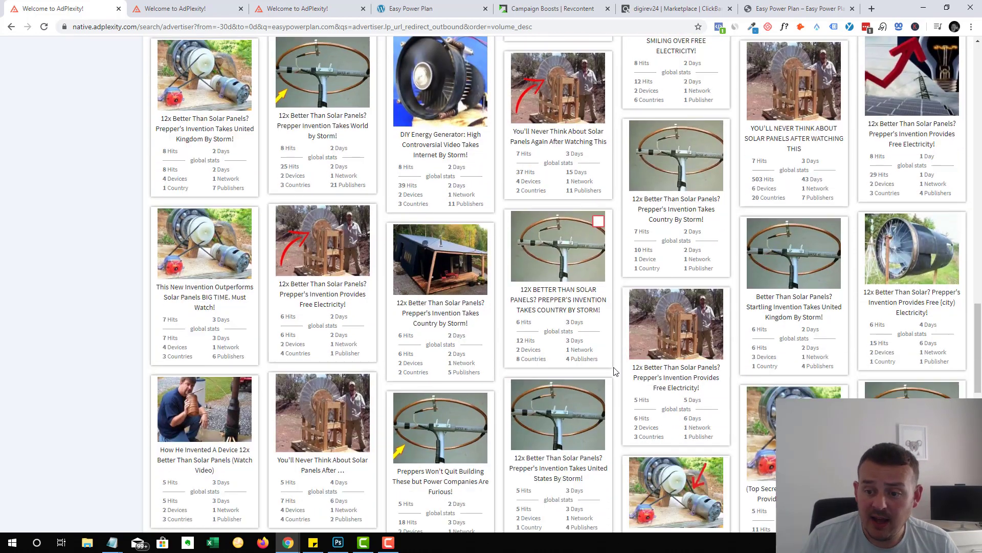
{"action": "scroll", "coordinate": [613, 373], "scroll_direction": "down", "scroll_amount": 2}
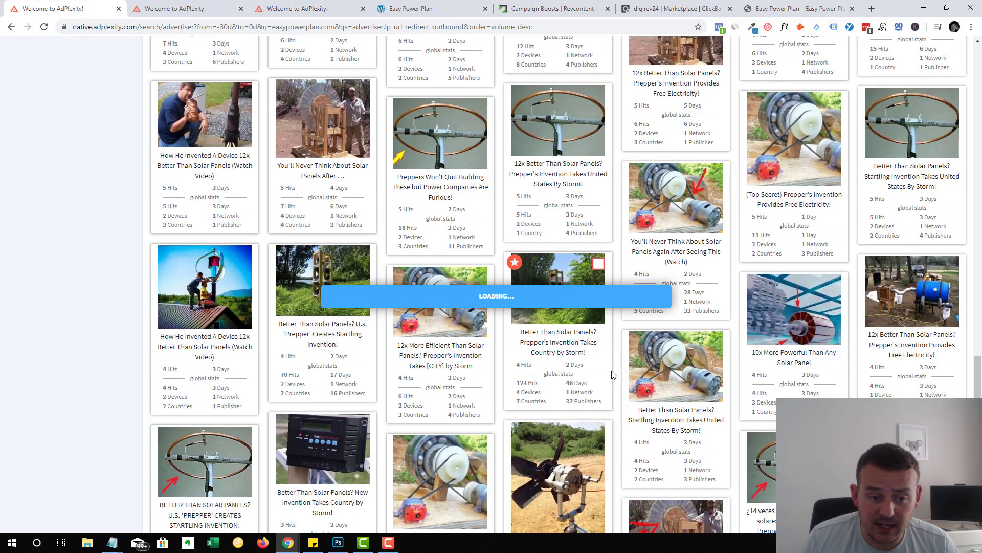
{"action": "scroll", "coordinate": [613, 375], "scroll_direction": "down", "scroll_amount": 2}
{"action": "scroll", "coordinate": [613, 377], "scroll_direction": "down", "scroll_amount": 4}
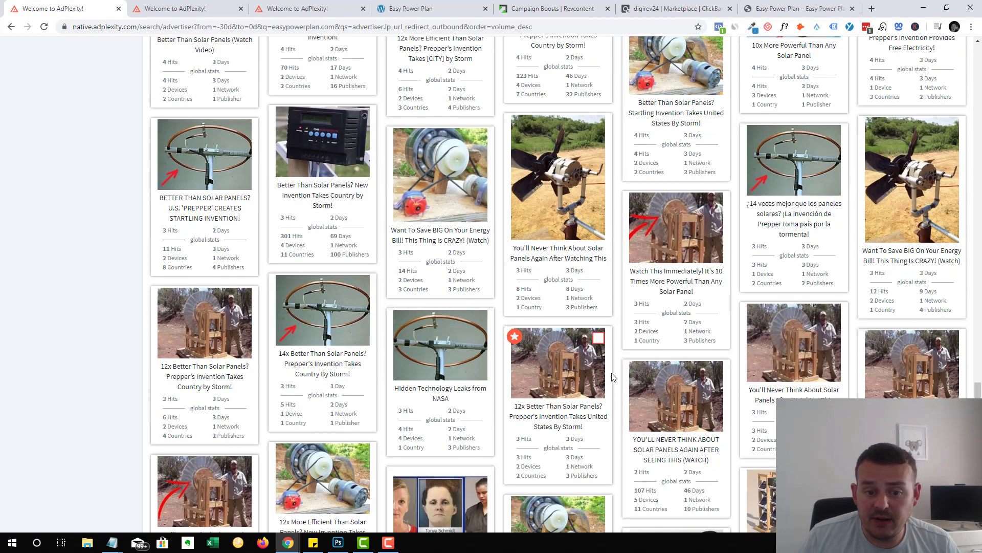
{"action": "scroll", "coordinate": [614, 377], "scroll_direction": "down", "scroll_amount": 3}
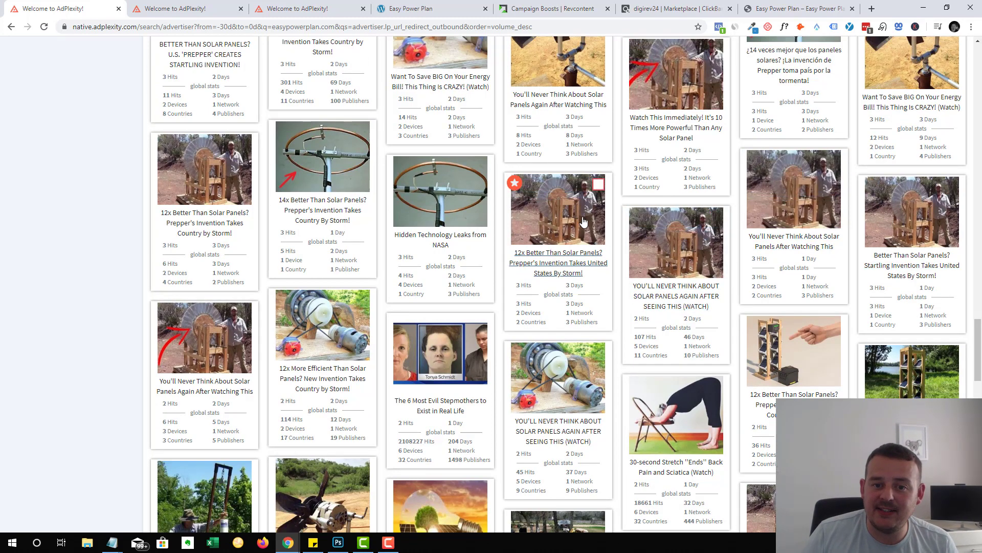
{"action": "scroll", "coordinate": [431, 286], "scroll_direction": "up", "scroll_amount": 2}
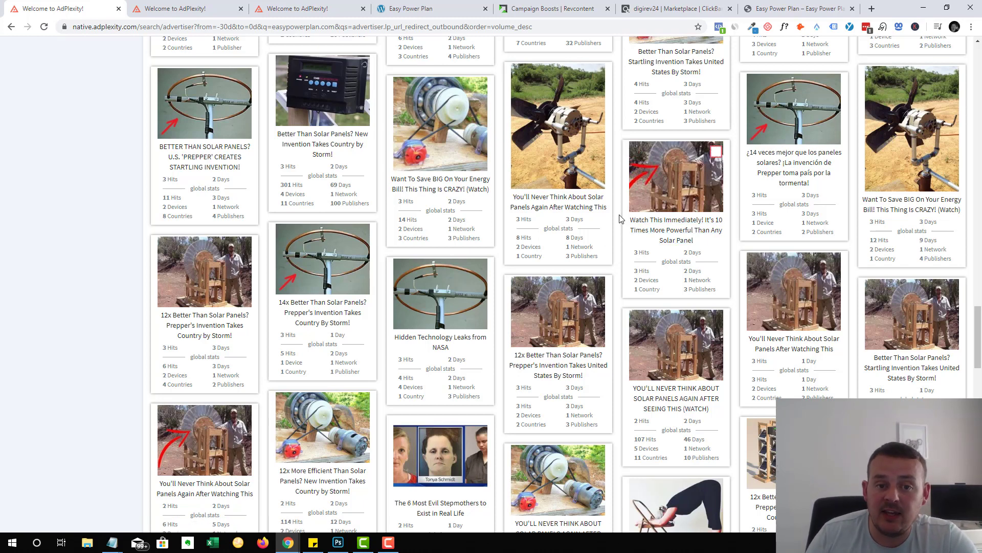
{"action": "scroll", "coordinate": [620, 220], "scroll_direction": "down", "scroll_amount": 1}
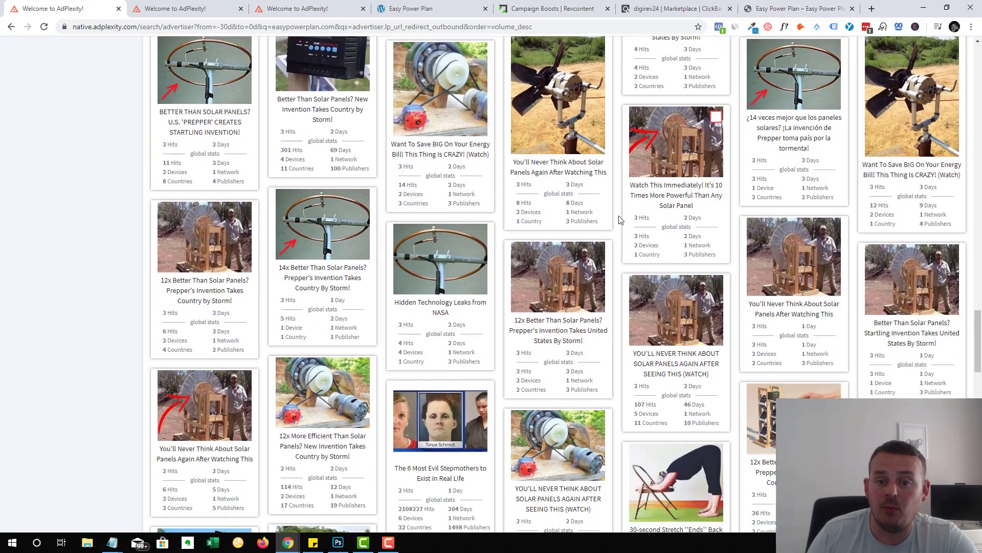
{"action": "scroll", "coordinate": [620, 230], "scroll_direction": "down", "scroll_amount": 7}
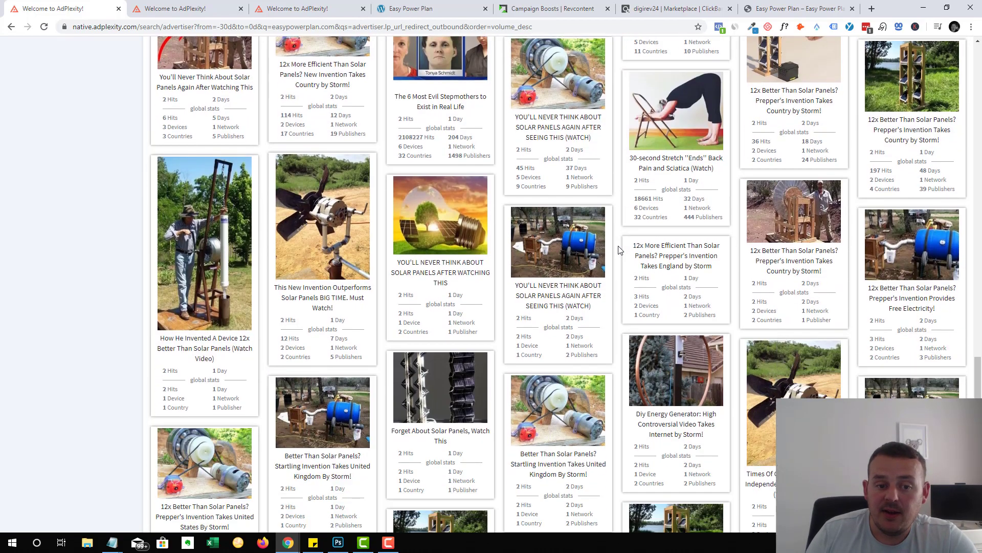
Step: Look through the remaining low-traffic easypowerplan.com ads and their image and headline variations, ending back at the highest-traffic ones
{"action": "scroll", "coordinate": [620, 250], "scroll_direction": "down", "scroll_amount": 4}
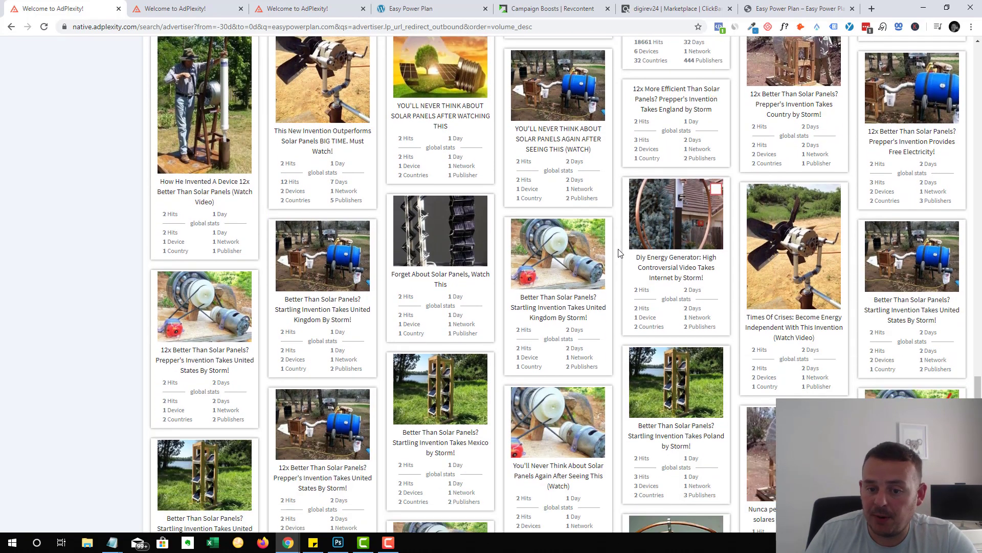
{"action": "scroll", "coordinate": [619, 252], "scroll_direction": "down", "scroll_amount": 3}
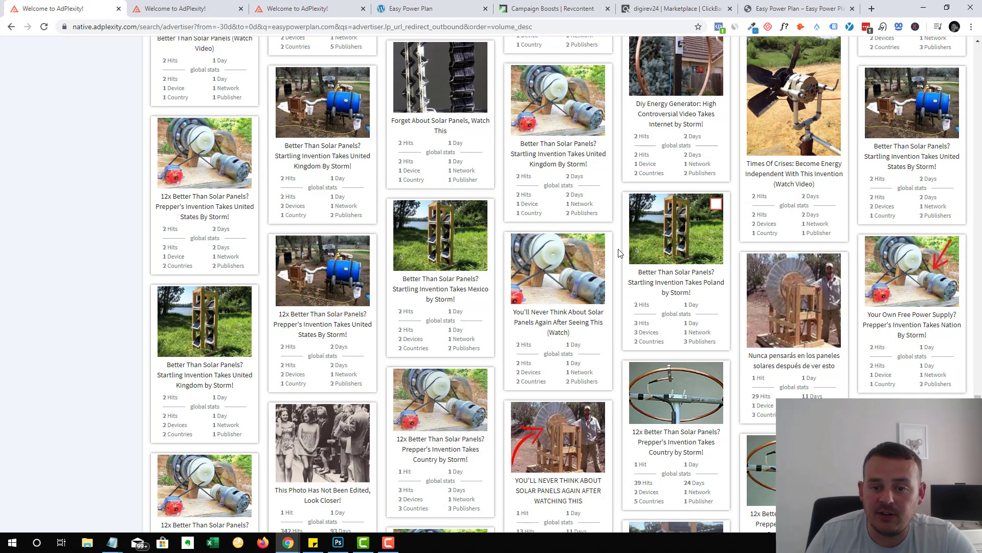
{"action": "scroll", "coordinate": [620, 251], "scroll_direction": "down", "scroll_amount": 5}
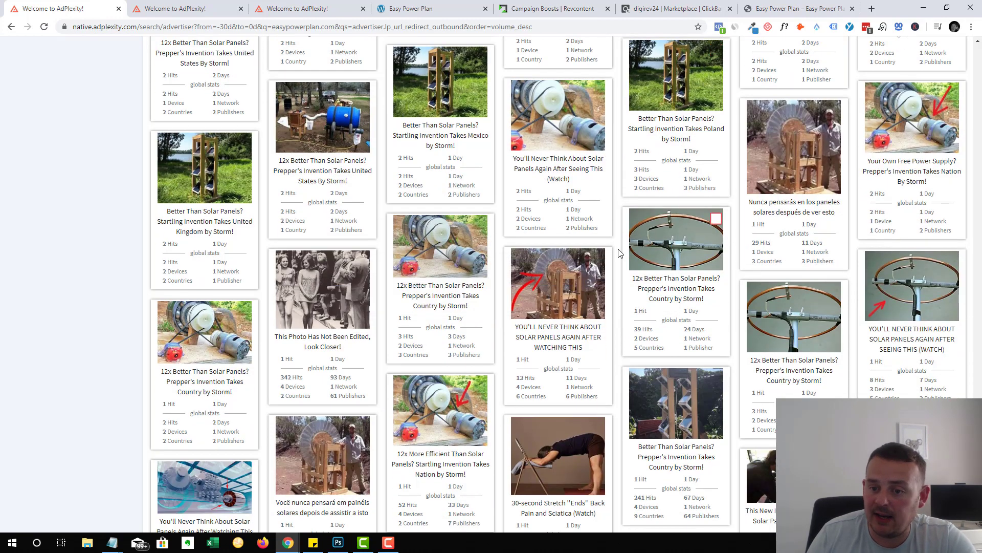
{"action": "scroll", "coordinate": [619, 251], "scroll_direction": "down", "scroll_amount": 4}
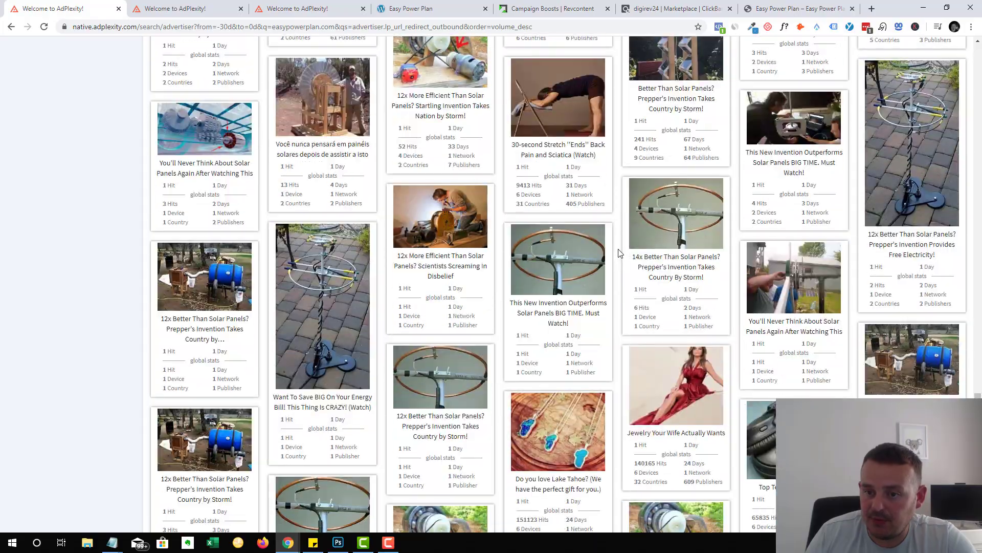
{"action": "scroll", "coordinate": [619, 252], "scroll_direction": "down", "scroll_amount": 2}
{"action": "scroll", "coordinate": [619, 251], "scroll_direction": "down", "scroll_amount": 15}
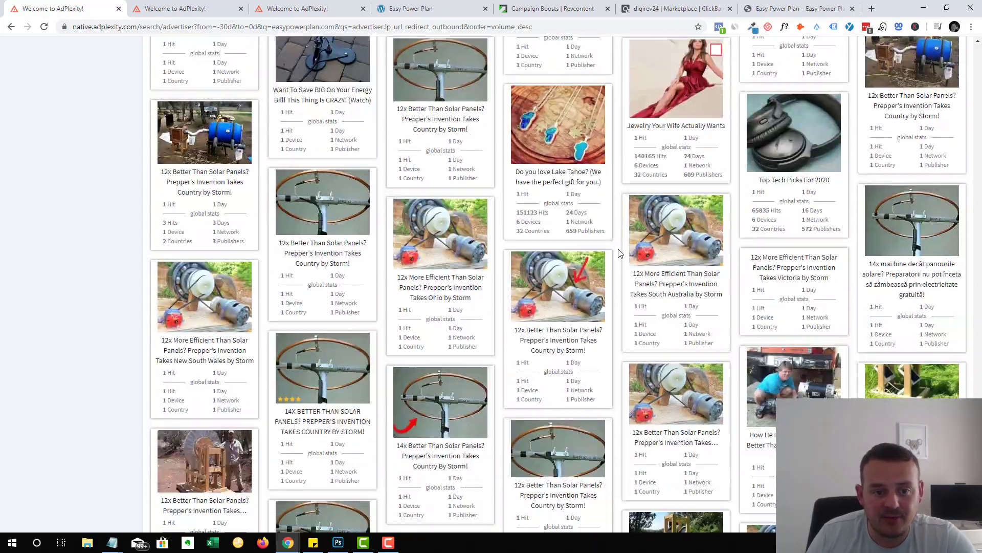
{"action": "scroll", "coordinate": [619, 253], "scroll_direction": "up", "scroll_amount": 20}
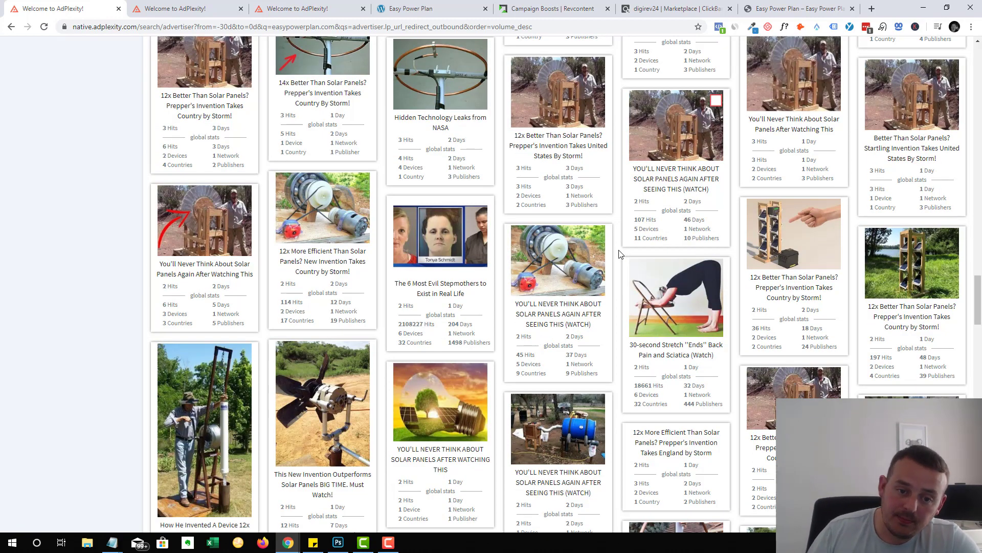
{"action": "scroll", "coordinate": [620, 254], "scroll_direction": "up", "scroll_amount": 1}
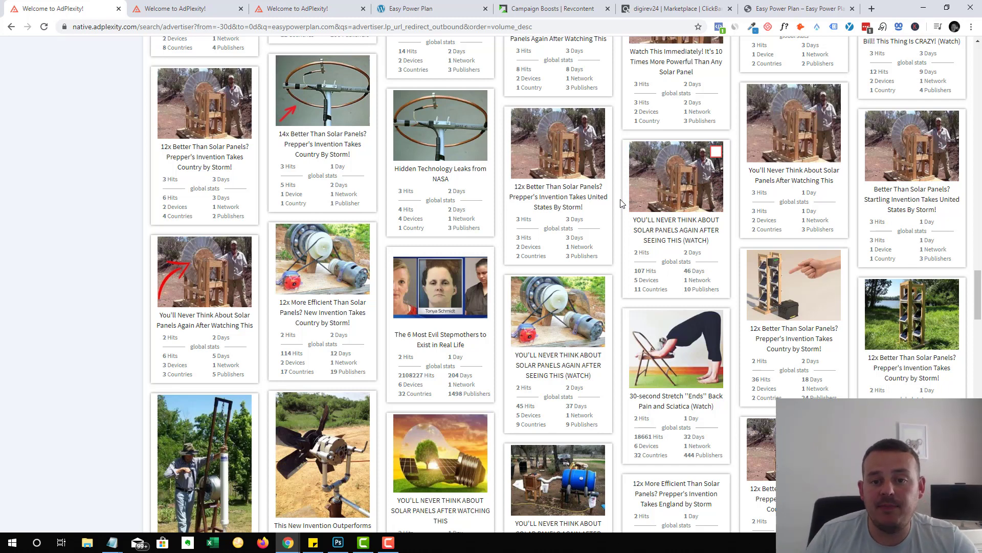
{"action": "scroll", "coordinate": [619, 165], "scroll_direction": "up", "scroll_amount": 3}
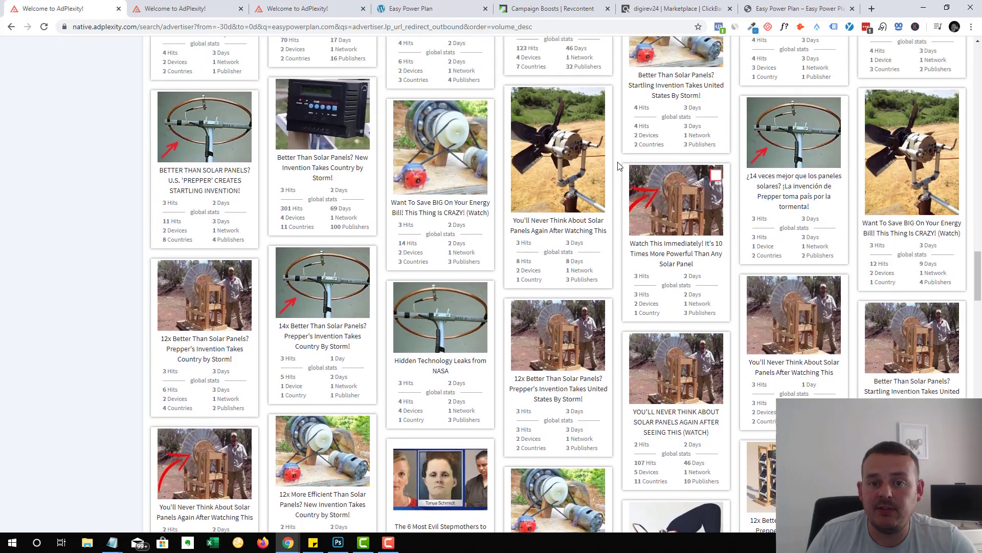
{"action": "scroll", "coordinate": [619, 165], "scroll_direction": "up", "scroll_amount": 10}
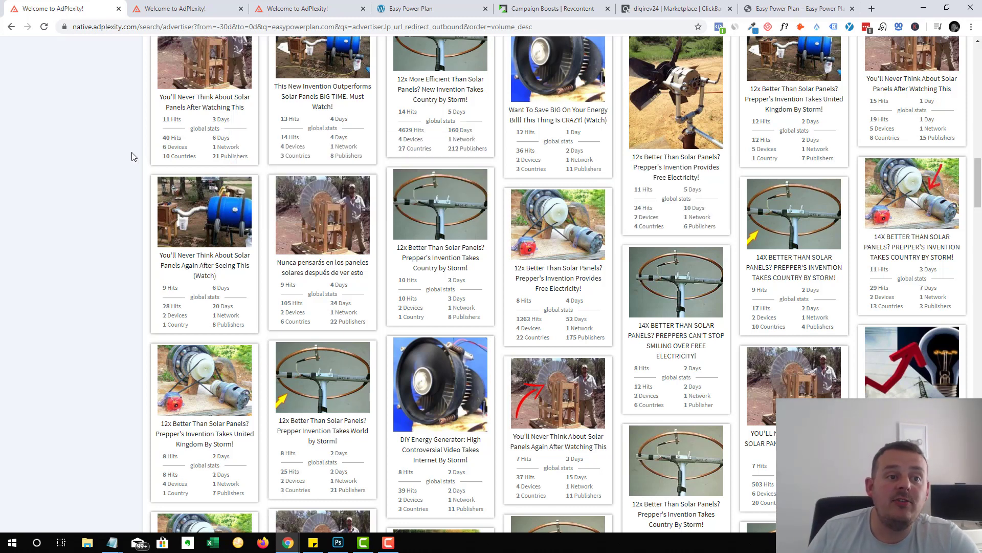
{"action": "scroll", "coordinate": [123, 159], "scroll_direction": "up", "scroll_amount": 5}
{"action": "scroll", "coordinate": [123, 166], "scroll_direction": "up", "scroll_amount": 10}
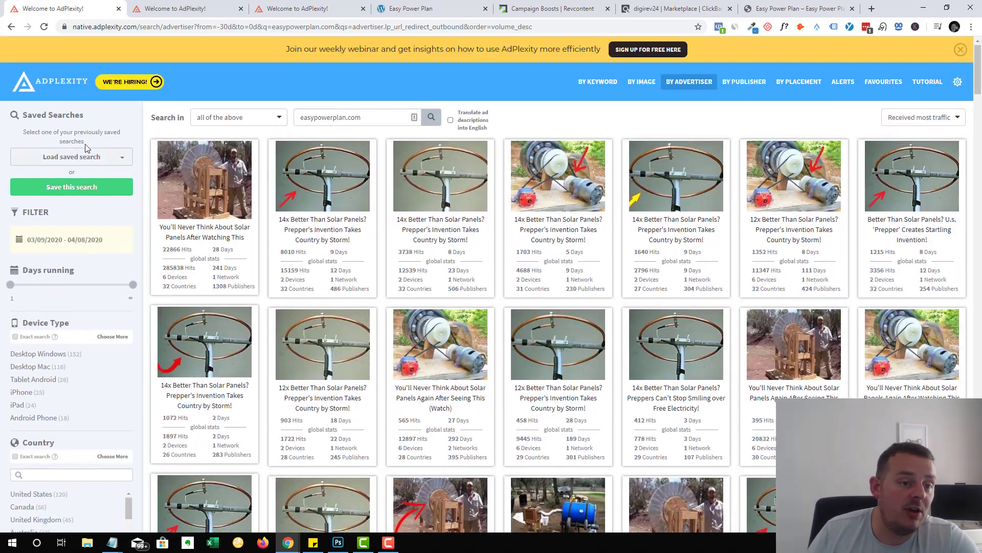
Step: Examine which traffic sources carry the easypowerplan.com ads, comparing RevContent and Outbrain among the filters
{"action": "scroll", "coordinate": [71, 256], "scroll_direction": "down", "scroll_amount": 10}
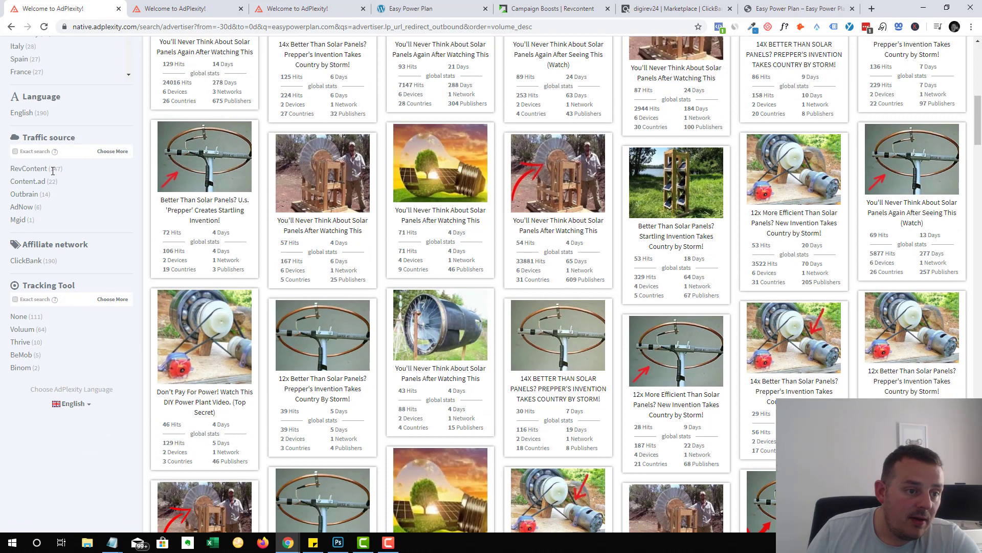
{"action": "scroll", "coordinate": [35, 189], "scroll_direction": "up", "scroll_amount": 1}
{"action": "left_click_drag", "start_coordinate": [77, 190], "coordinate": [15, 190]}
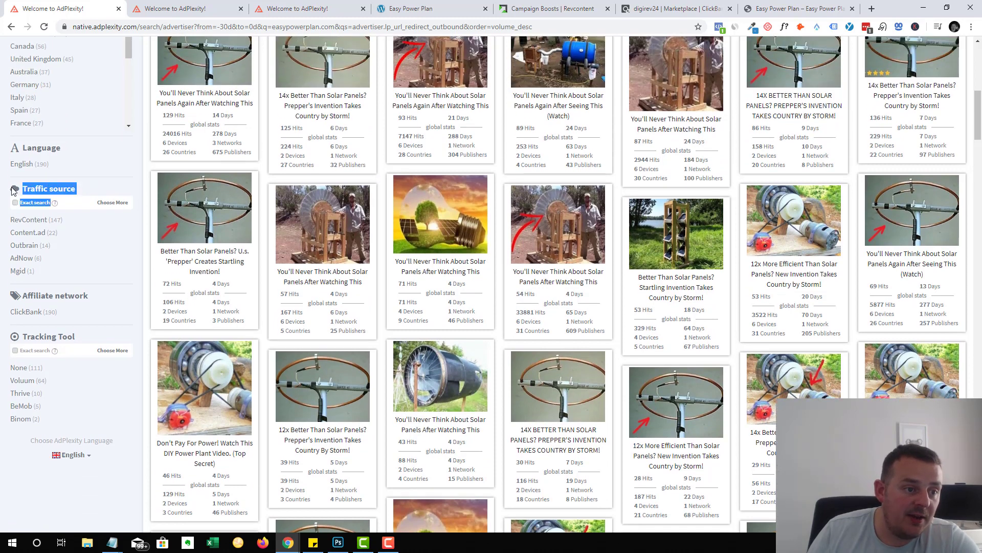
{"action": "left_click", "coordinate": [67, 225]}
{"action": "left_click_drag", "start_coordinate": [67, 226], "coordinate": [10, 223]}
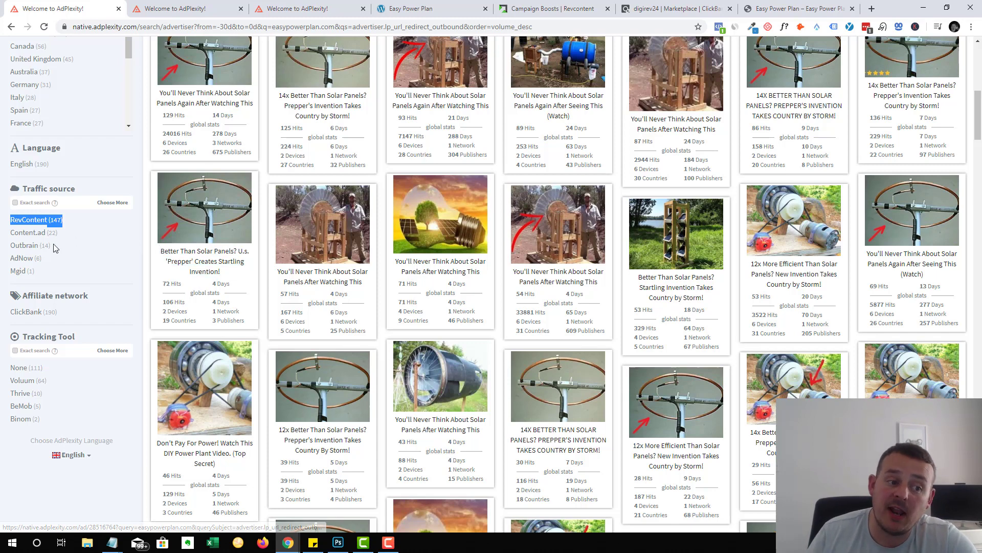
{"action": "left_click_drag", "start_coordinate": [55, 246], "coordinate": [7, 251]}
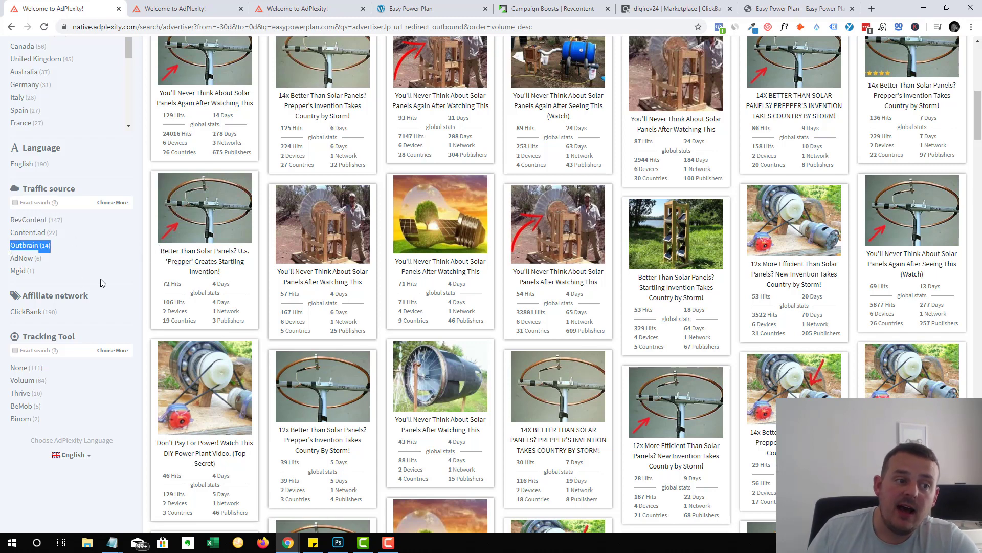
{"action": "scroll", "coordinate": [43, 269], "scroll_direction": "down", "scroll_amount": 1}
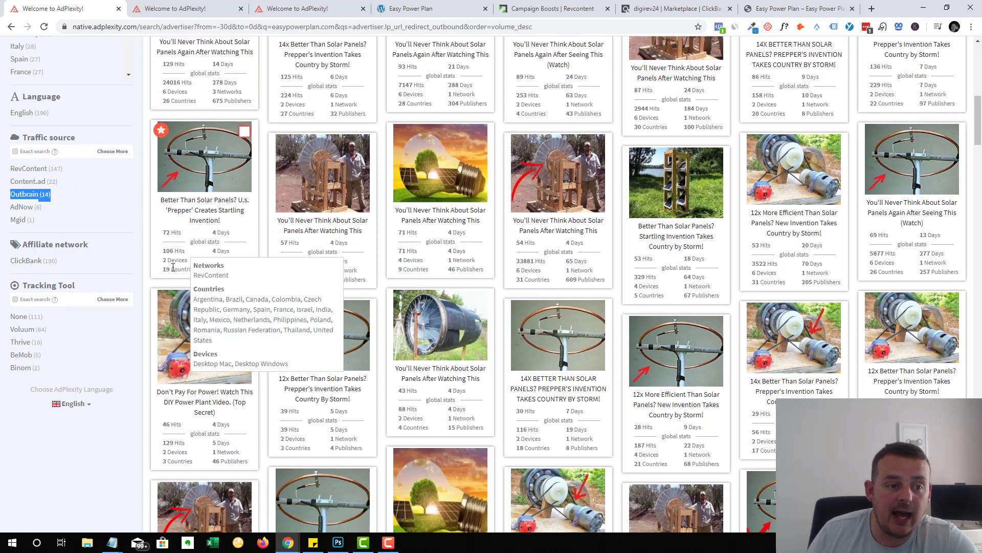
{"action": "scroll", "coordinate": [90, 307], "scroll_direction": "up", "scroll_amount": 1}
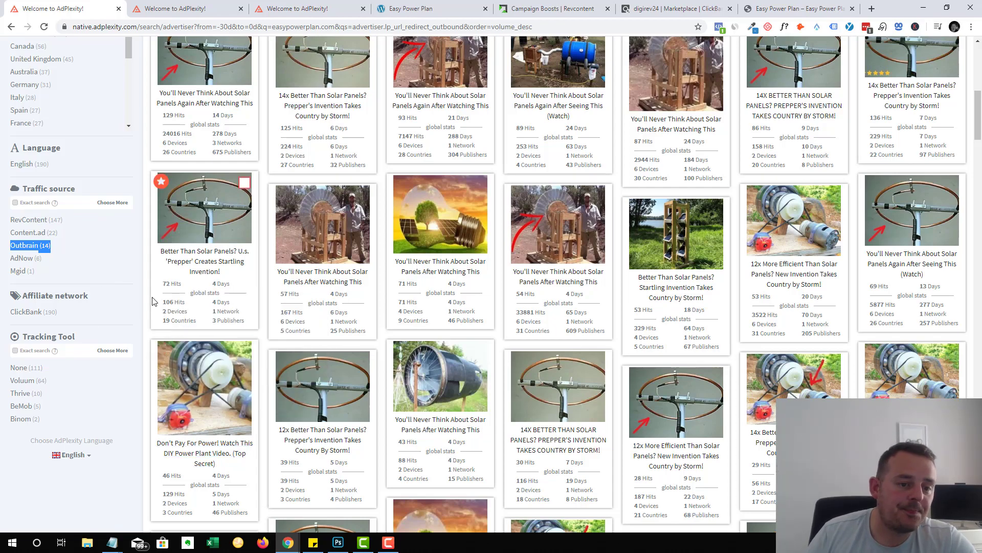
{"action": "scroll", "coordinate": [153, 302], "scroll_direction": "up", "scroll_amount": 7}
{"action": "scroll", "coordinate": [153, 303], "scroll_direction": "up", "scroll_amount": 2}
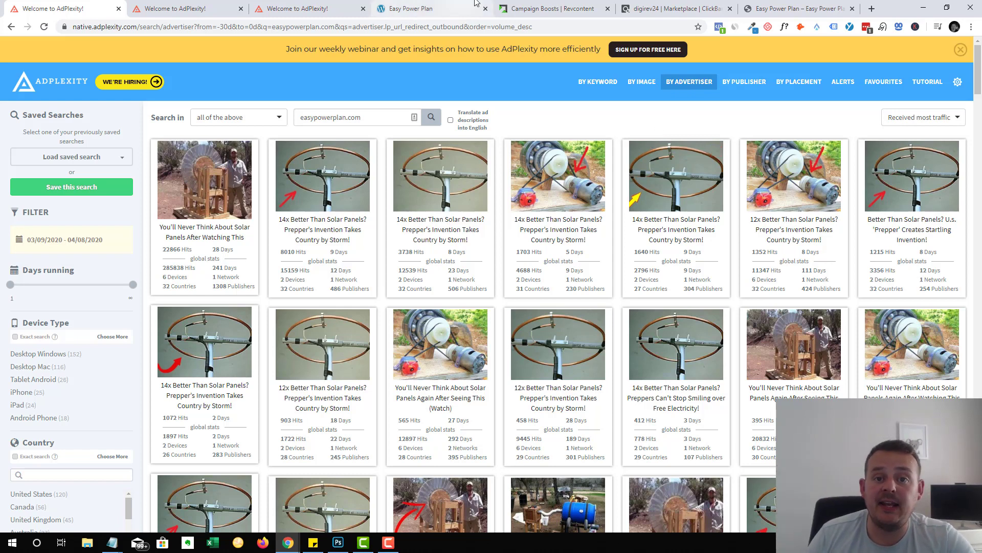
Step: Switch to Revcontent and start a new campaign boost, checking the daily budget option and setting the budget back to Unlimited
{"action": "left_click", "coordinate": [532, 9]}
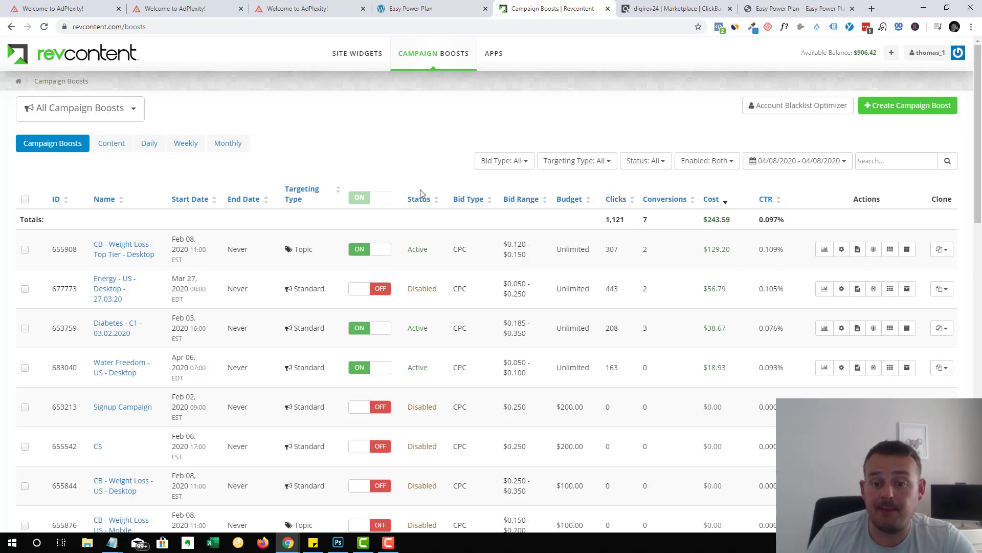
{"action": "left_click", "coordinate": [921, 109]}
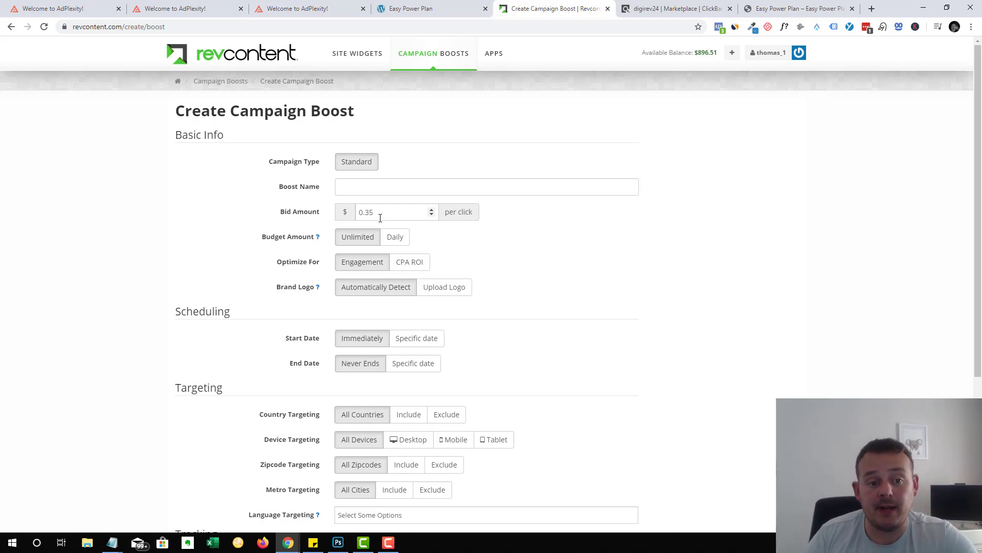
{"action": "left_click", "coordinate": [389, 216]}
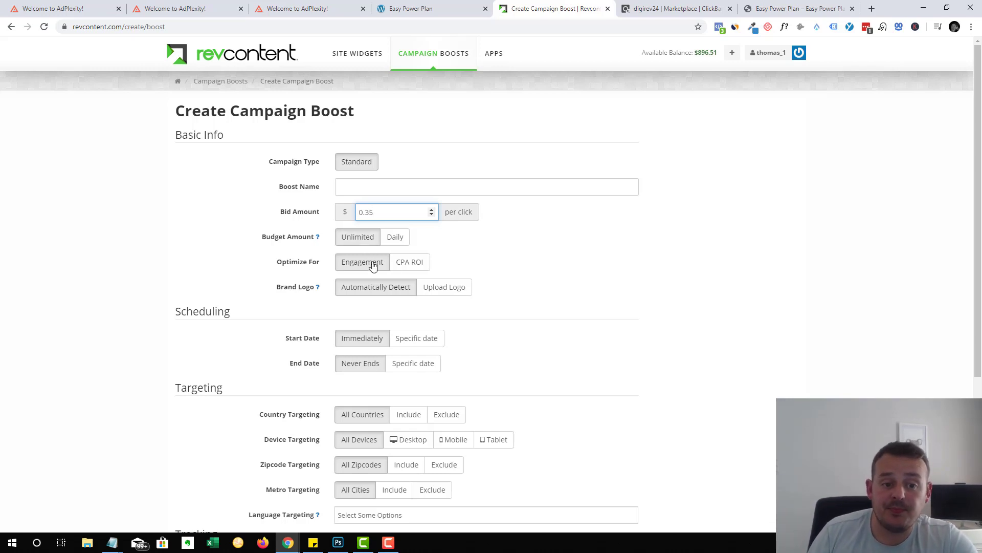
{"action": "left_click", "coordinate": [397, 238]}
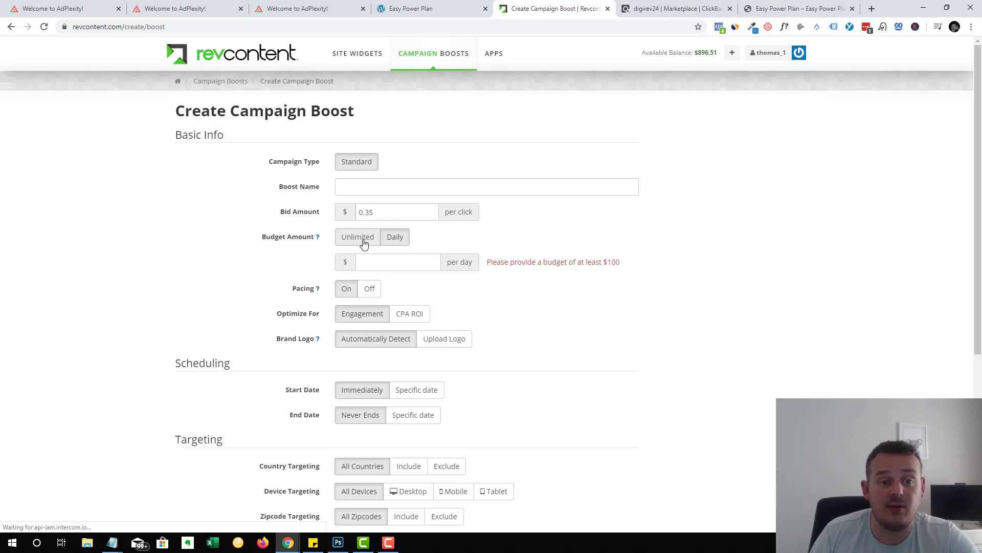
{"action": "left_click", "coordinate": [364, 241]}
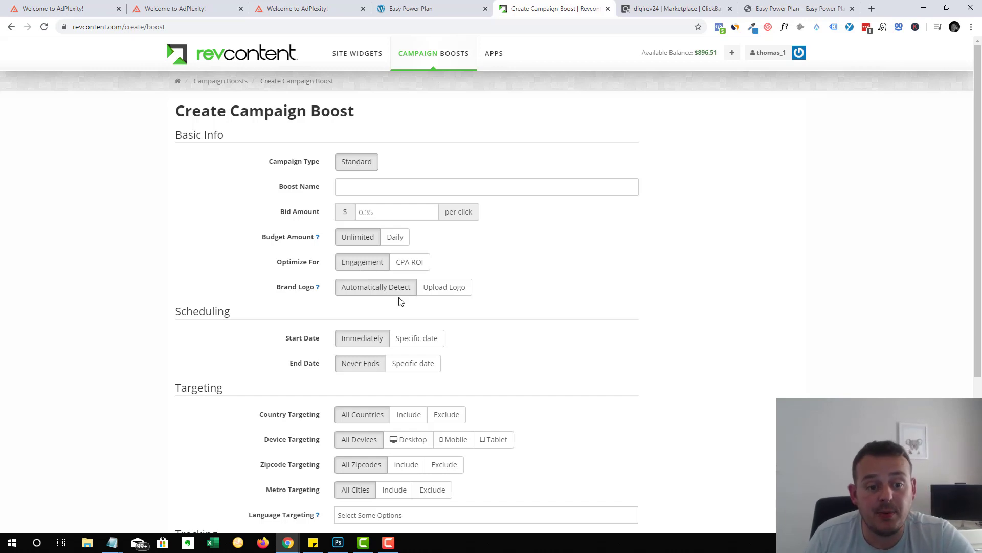
Step: Set the boost's country targeting to Include and look up countries matching "u" in the country list
{"action": "scroll", "coordinate": [375, 292], "scroll_direction": "down", "scroll_amount": 2}
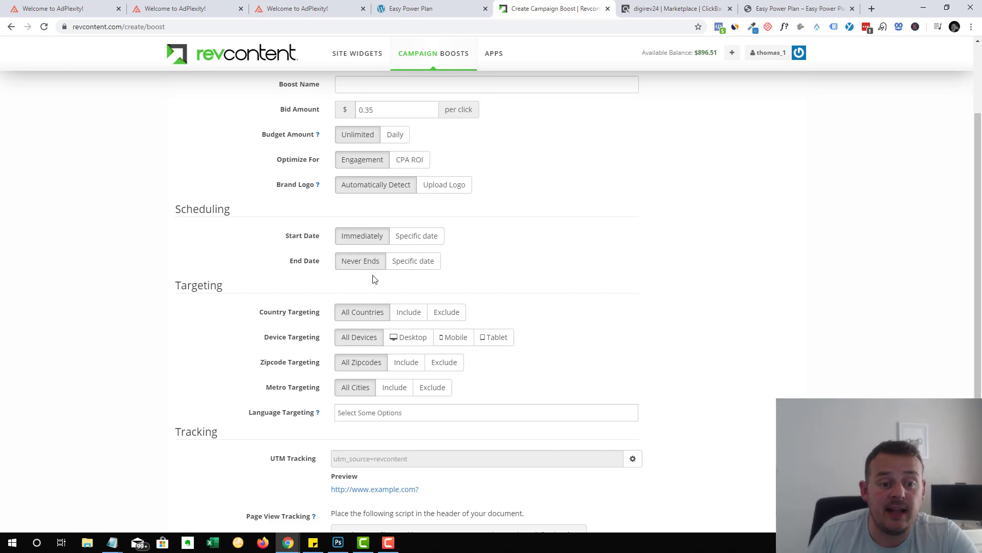
{"action": "scroll", "coordinate": [371, 276], "scroll_direction": "down", "scroll_amount": 2}
{"action": "left_click", "coordinate": [402, 210]}
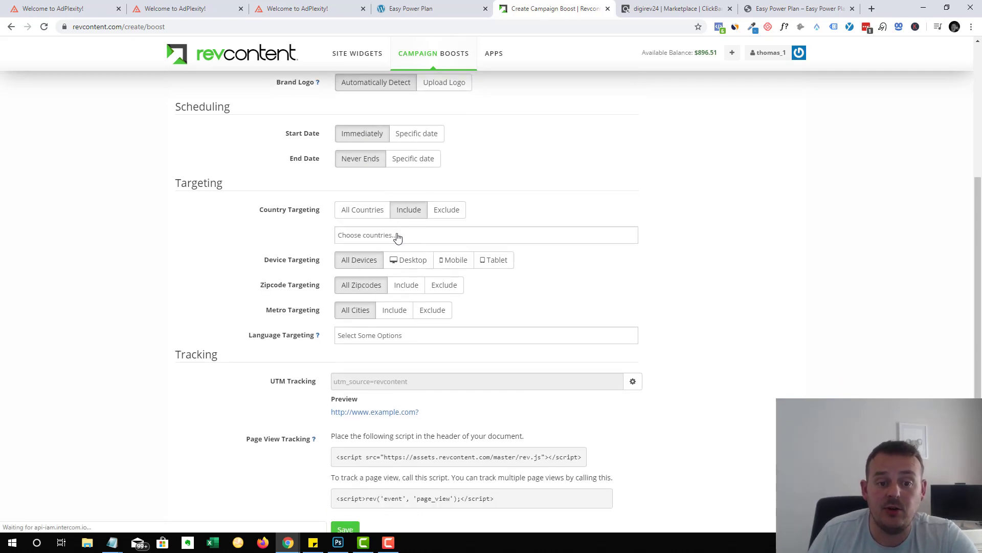
{"action": "left_click", "coordinate": [397, 235]}
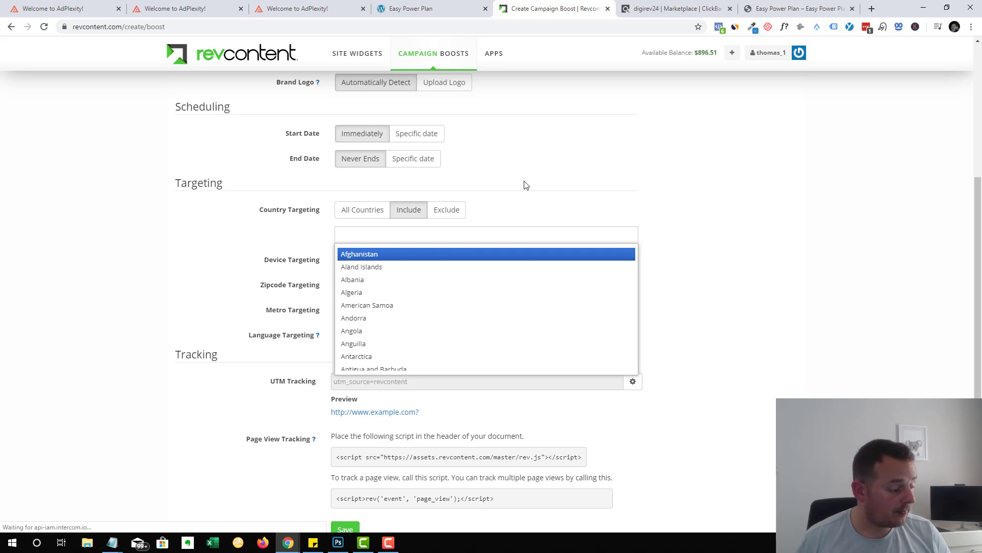
{"action": "type", "text": "u"}
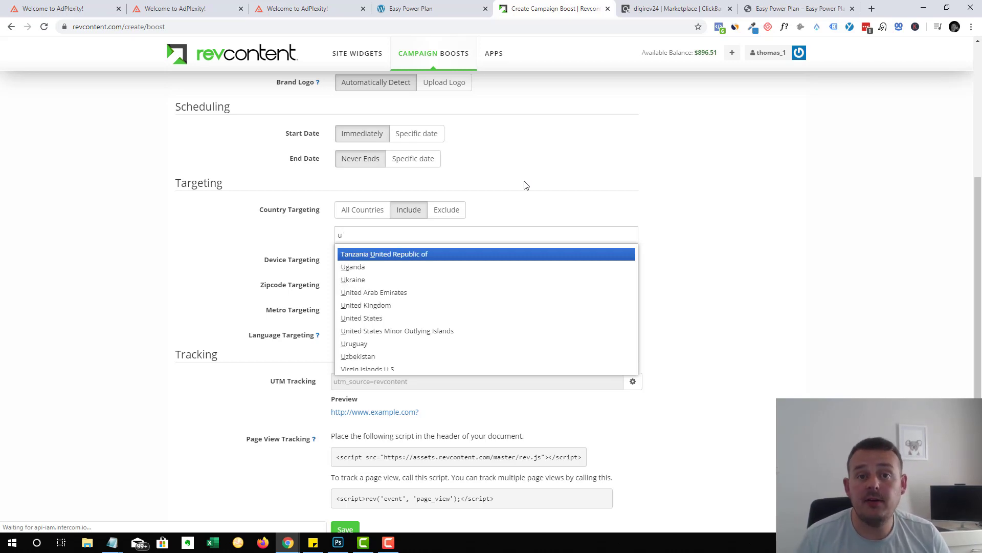
{"action": "left_click", "coordinate": [526, 185]}
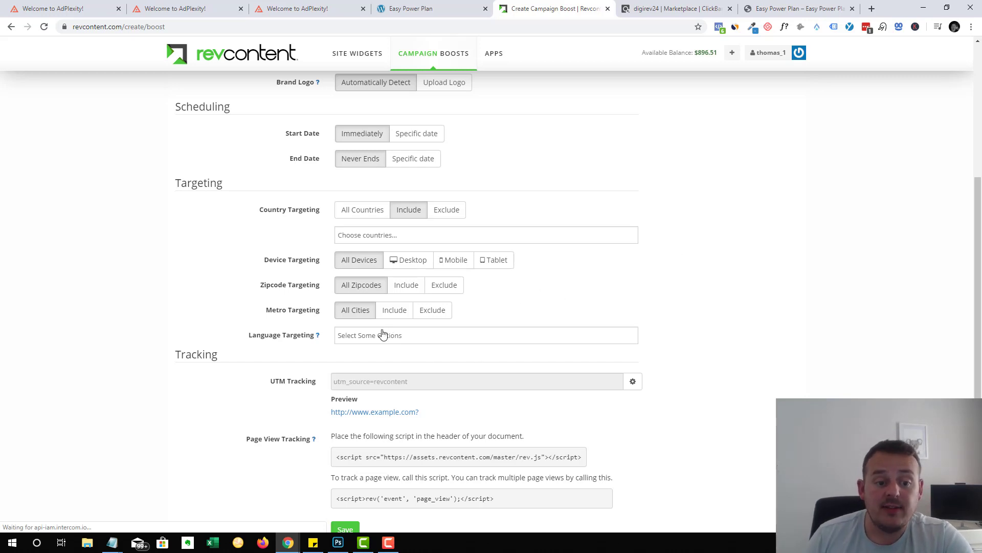
Step: Target the boost at Desktop devices and the English language
{"action": "left_click", "coordinate": [413, 261]}
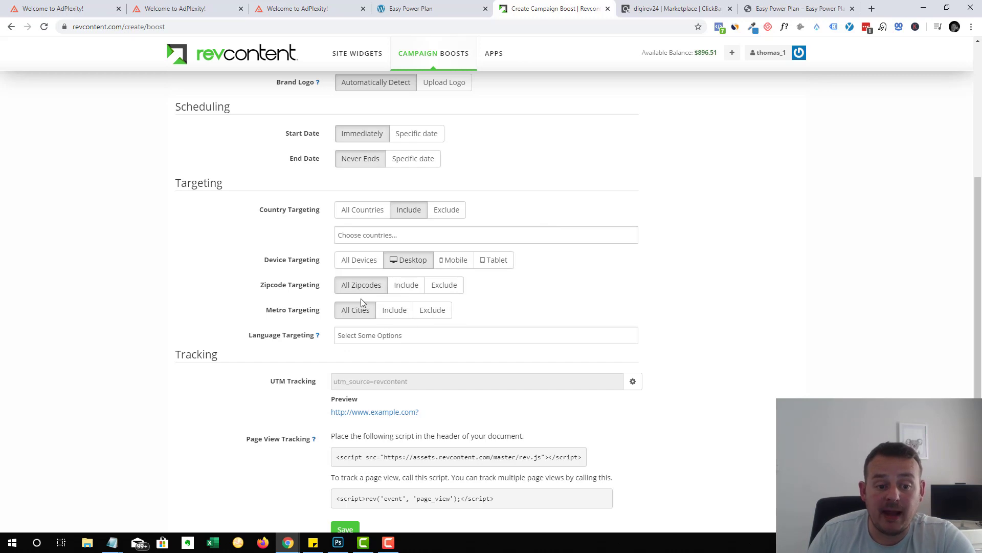
{"action": "left_click", "coordinate": [382, 338]}
{"action": "left_click", "coordinate": [402, 368]}
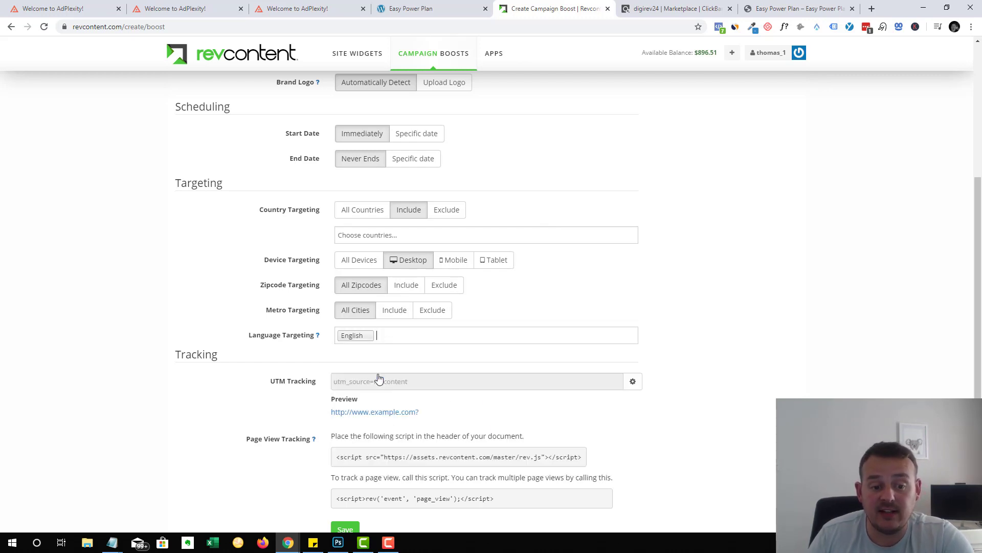
Step: Review the two page view tracking scripts and try to save the campaign boost
{"action": "scroll", "coordinate": [620, 300], "scroll_direction": "down", "scroll_amount": 1}
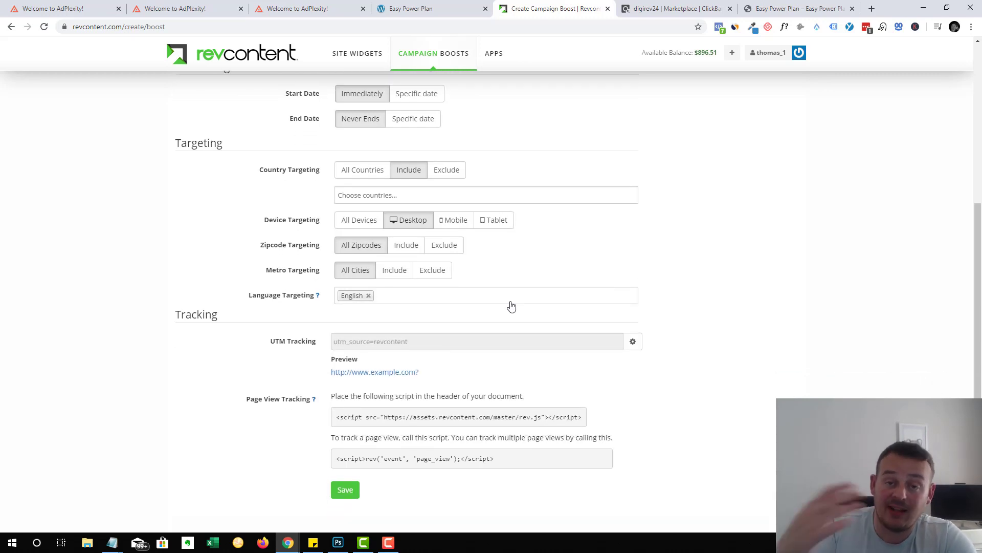
{"action": "left_click_drag", "start_coordinate": [506, 459], "coordinate": [336, 458]}
{"action": "left_click_drag", "start_coordinate": [582, 417], "coordinate": [328, 414]}
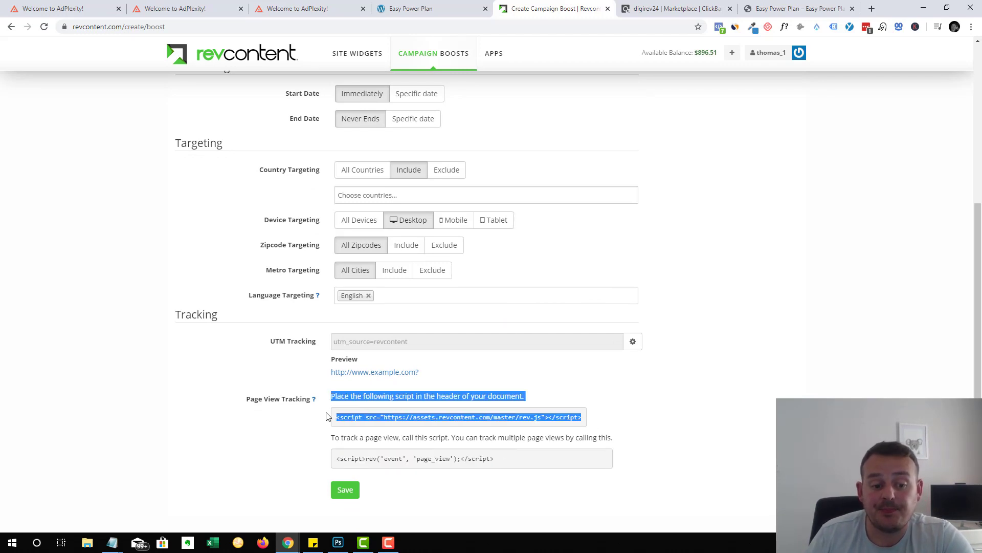
{"action": "left_click", "coordinate": [272, 433]}
{"action": "left_click", "coordinate": [352, 492]}
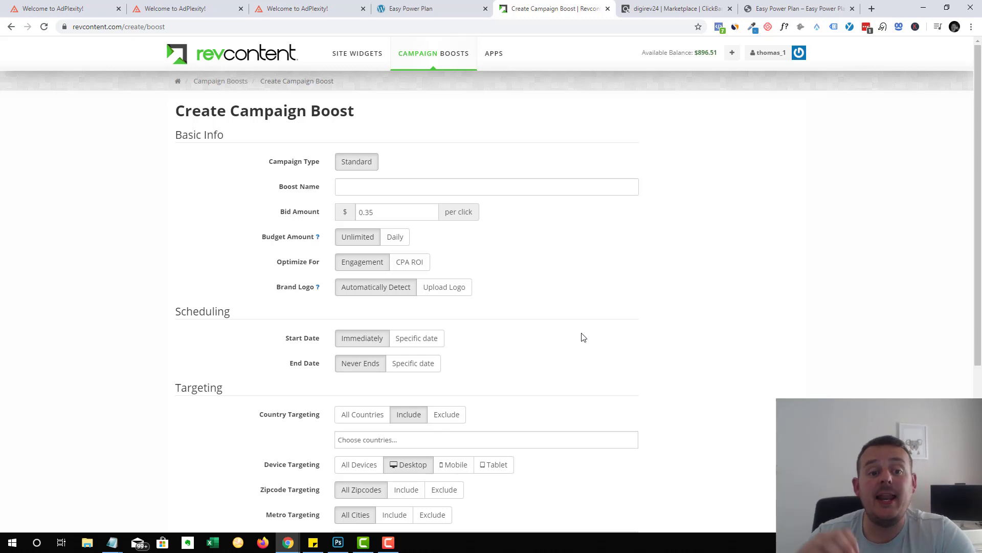
Step: Leave the campaign boost form without saving and open the existing CB - Weight Loss - US - Desktop campaign
{"action": "left_click", "coordinate": [225, 81]}
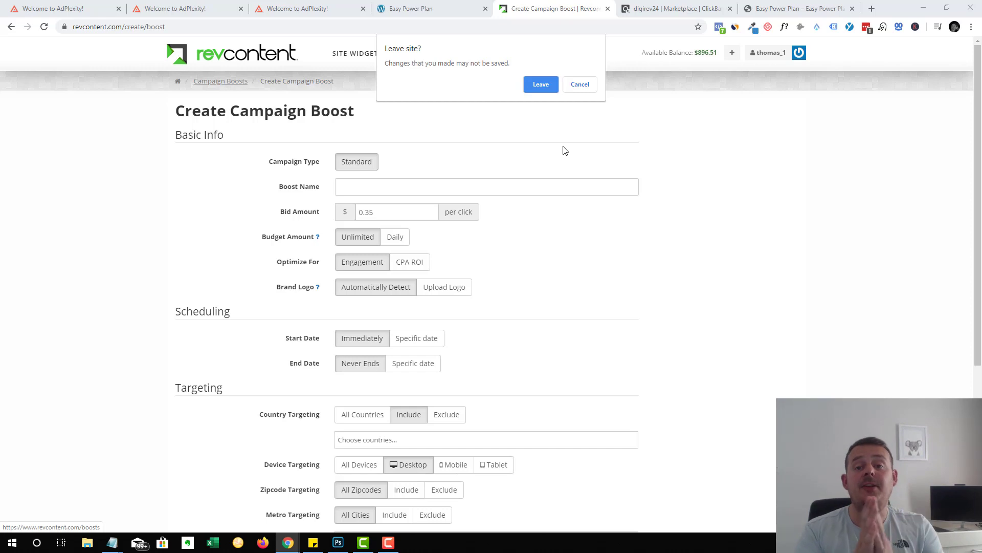
{"action": "left_click", "coordinate": [588, 86]}
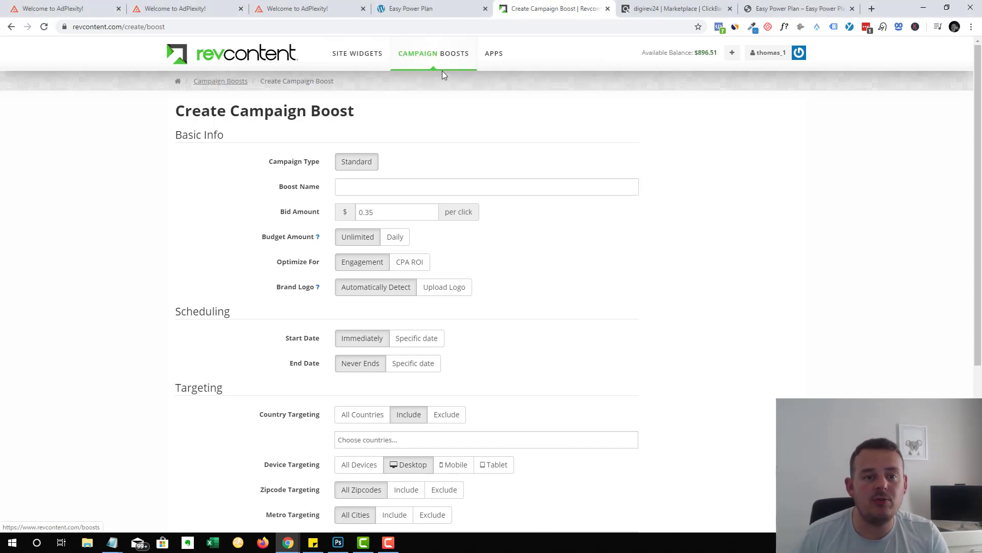
{"action": "left_click", "coordinate": [228, 87]}
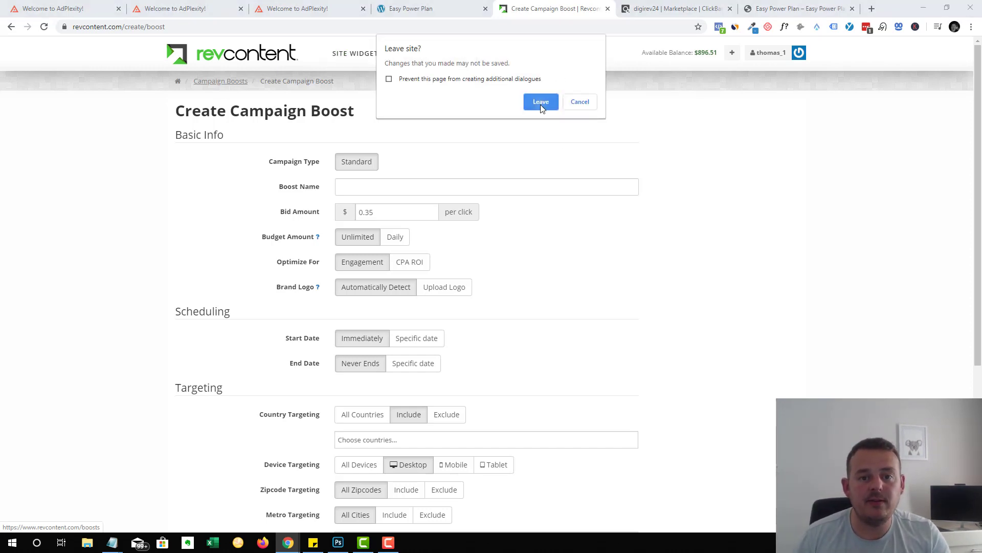
{"action": "left_click", "coordinate": [539, 102]}
{"action": "scroll", "coordinate": [220, 311], "scroll_direction": "down", "scroll_amount": 4}
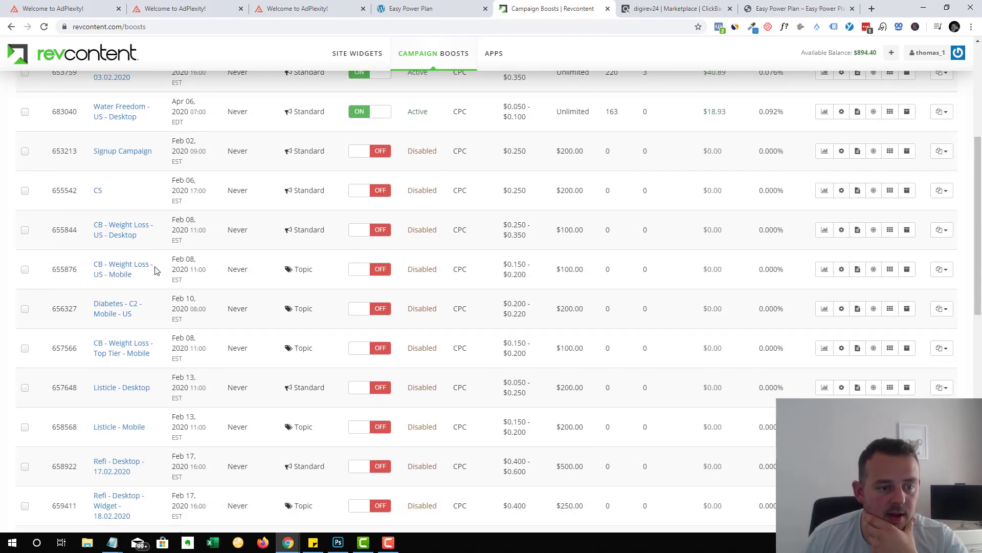
{"action": "left_click", "coordinate": [120, 237]}
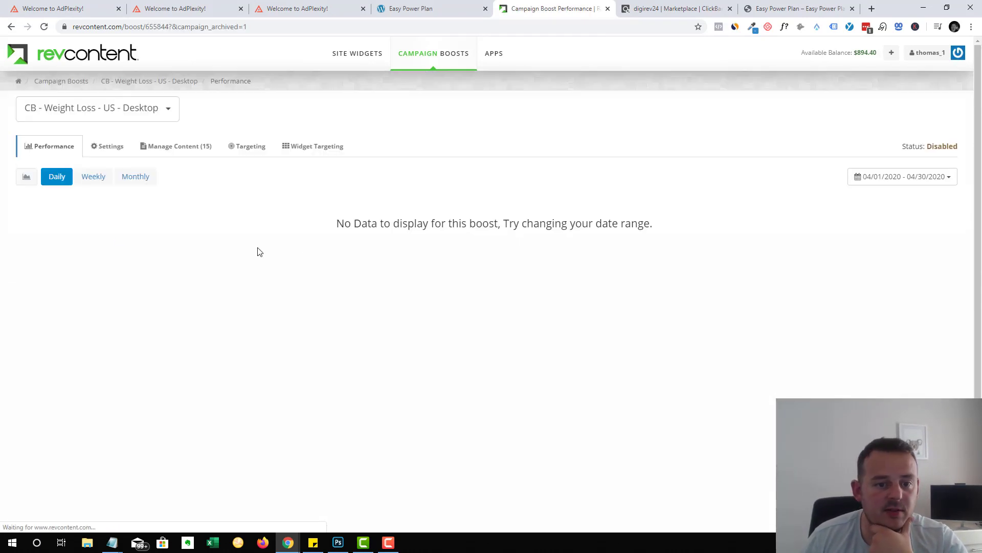
Step: Show the campaign's daily performance and its widget targeting statistics for the last 90 days
{"action": "left_click", "coordinate": [887, 175]}
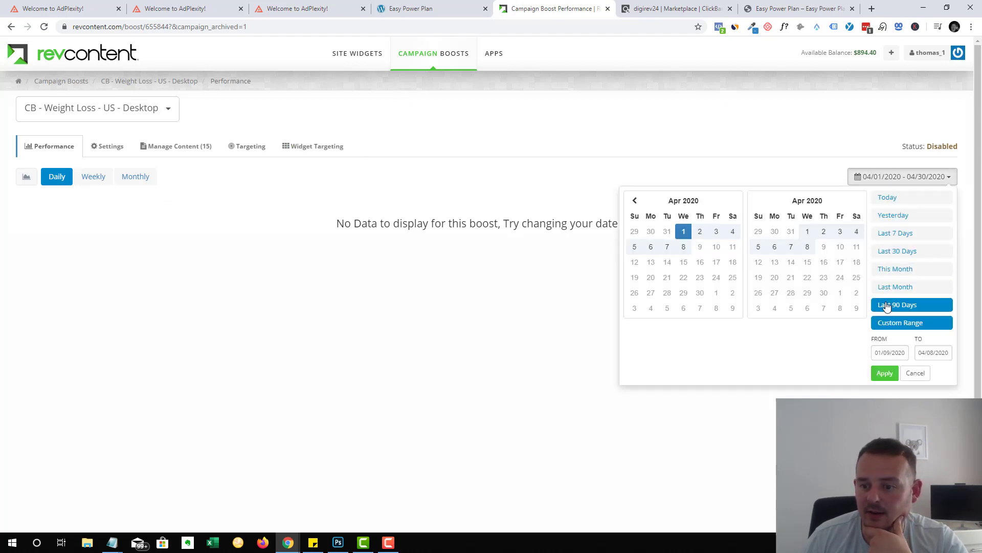
{"action": "left_click", "coordinate": [886, 306]}
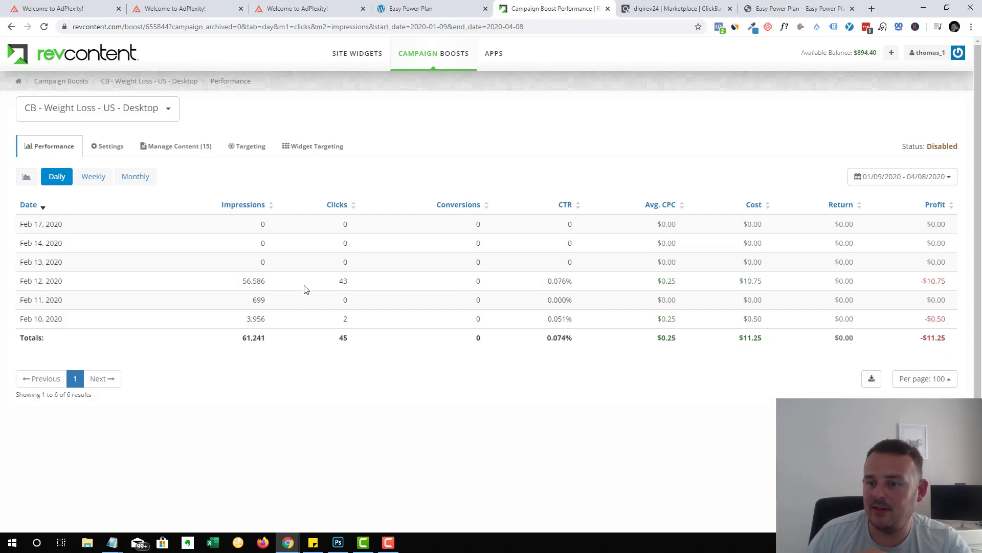
{"action": "left_click", "coordinate": [292, 152]}
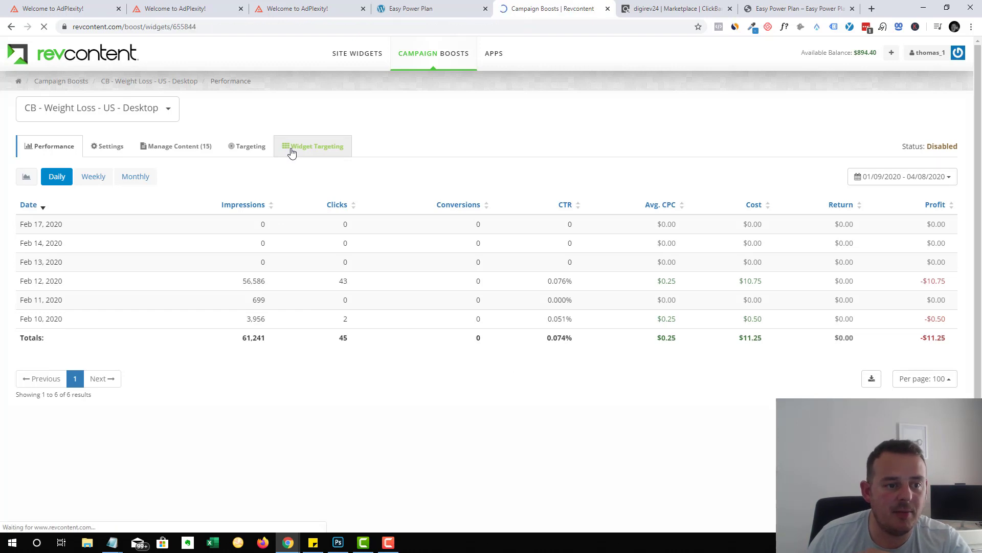
{"action": "left_click", "coordinate": [730, 176]}
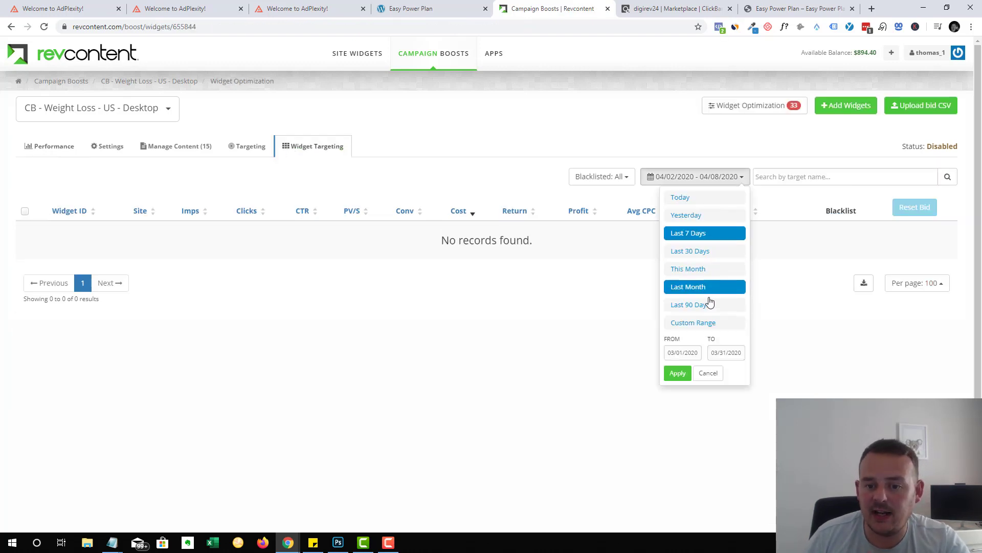
{"action": "left_click", "coordinate": [706, 306]}
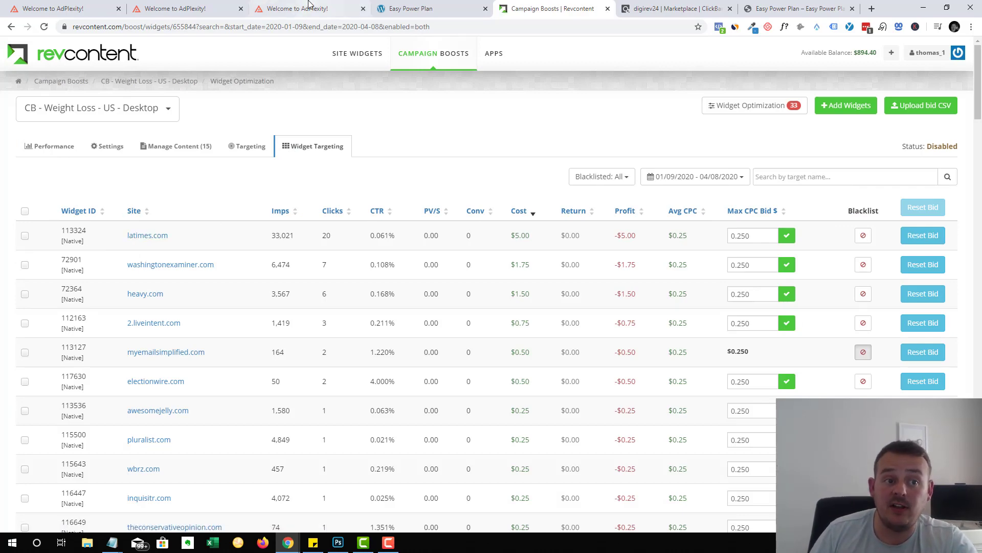
Step: Switch to AdPlexity and examine the top publisher placement IDs by volume for two of the researched ads
{"action": "left_click", "coordinate": [171, 5]}
{"action": "scroll", "coordinate": [506, 259], "scroll_direction": "down", "scroll_amount": 15}
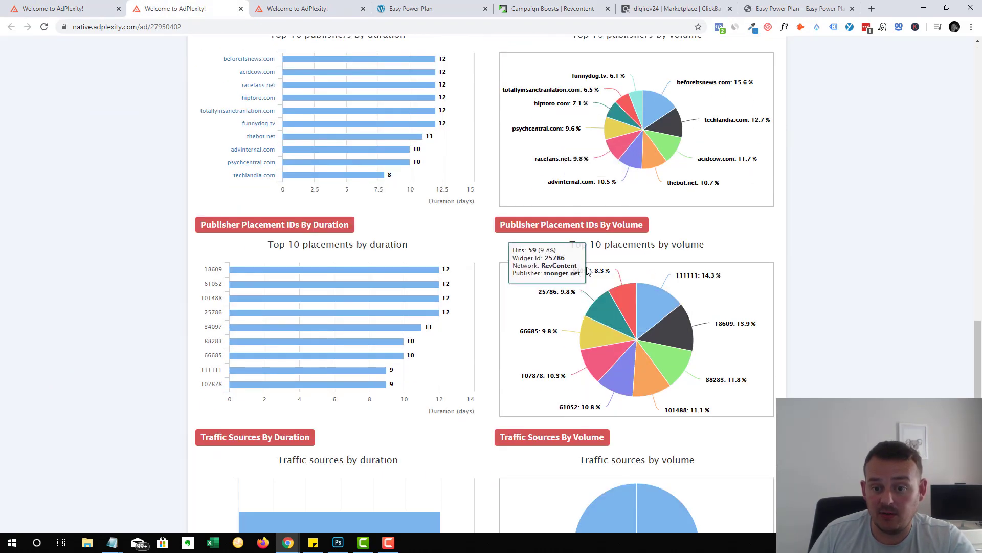
{"action": "left_click", "coordinate": [550, 9]}
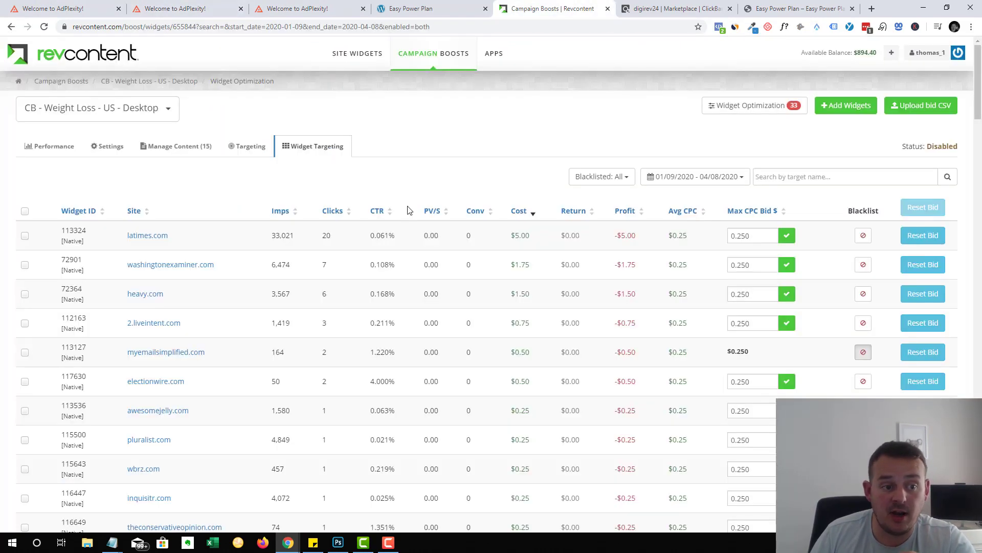
{"action": "left_click", "coordinate": [874, 172]}
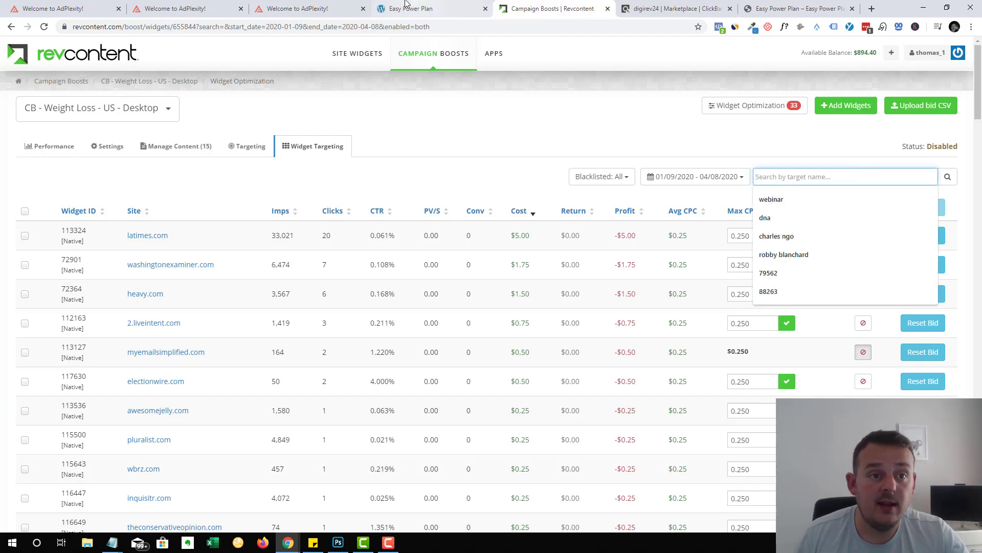
{"action": "left_click", "coordinate": [295, 8]}
{"action": "scroll", "coordinate": [472, 328], "scroll_direction": "down", "scroll_amount": 9}
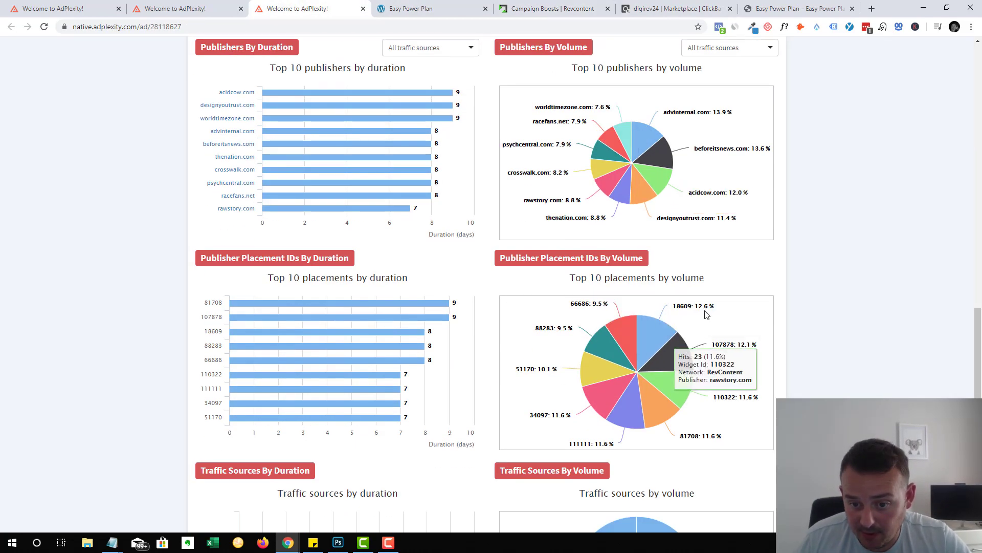
{"action": "mouse_move", "coordinate": [687, 311]}
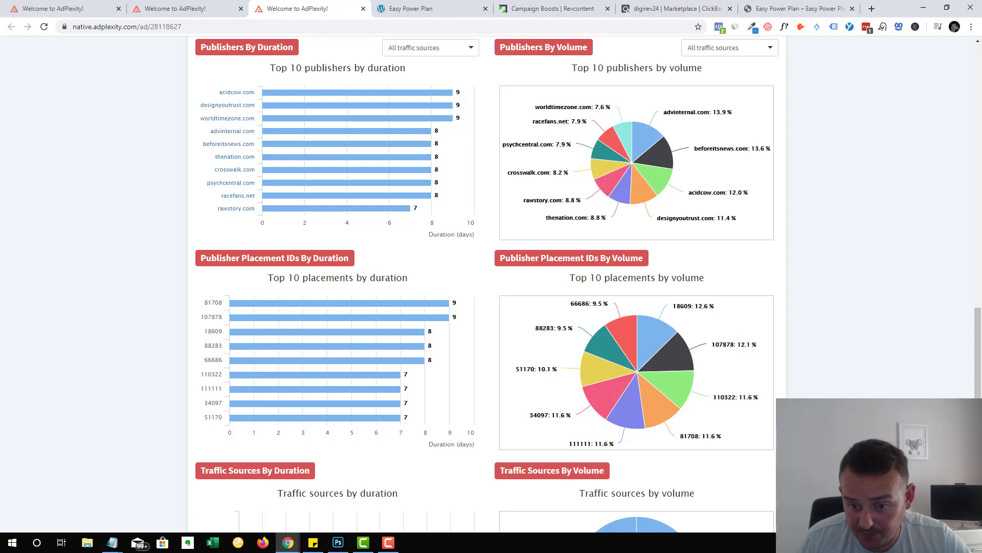
{"action": "mouse_move", "coordinate": [731, 351]}
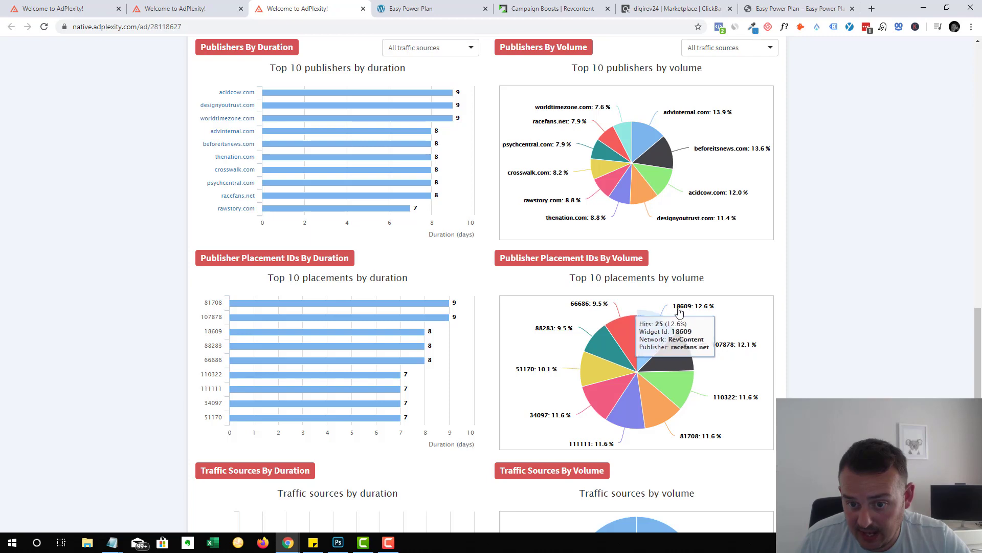
Step: Switch to Revcontent and search the campaign's widget targeting for widget ID 18609
{"action": "left_click", "coordinate": [553, 9]}
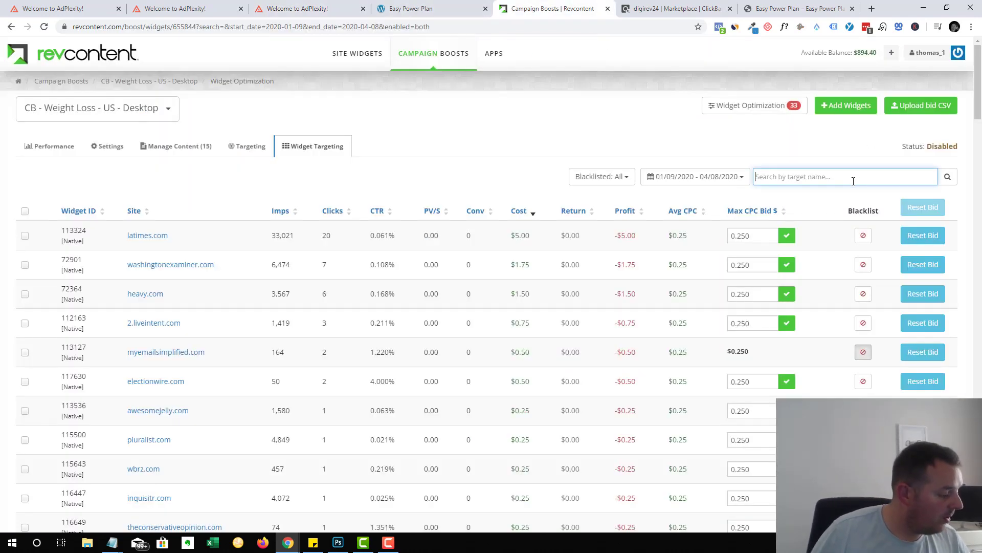
{"action": "type", "text": "18609"}
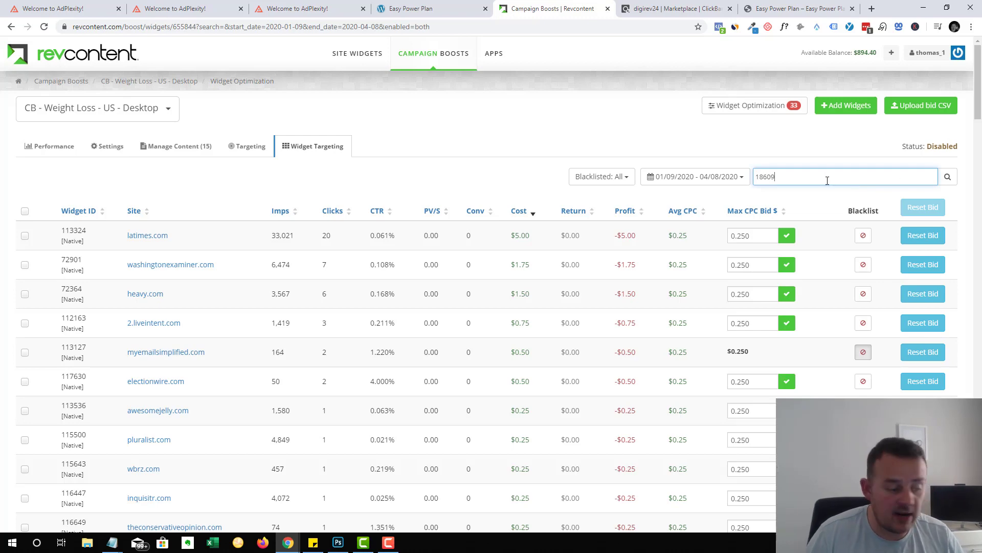
{"action": "key", "text": "Return"}
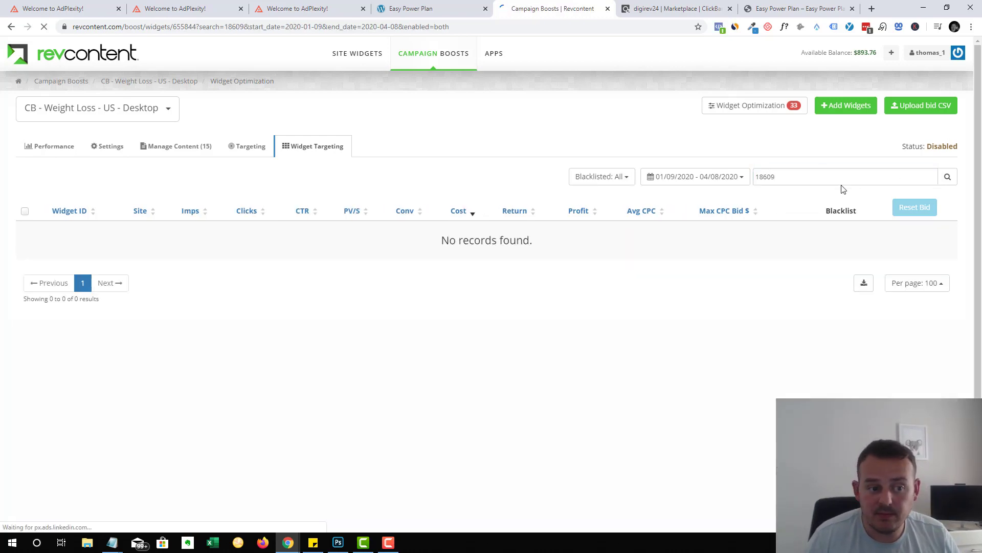
Step: Add widget ID 18609 to the campaign with a bid of 0.15
{"action": "left_click", "coordinate": [859, 108]}
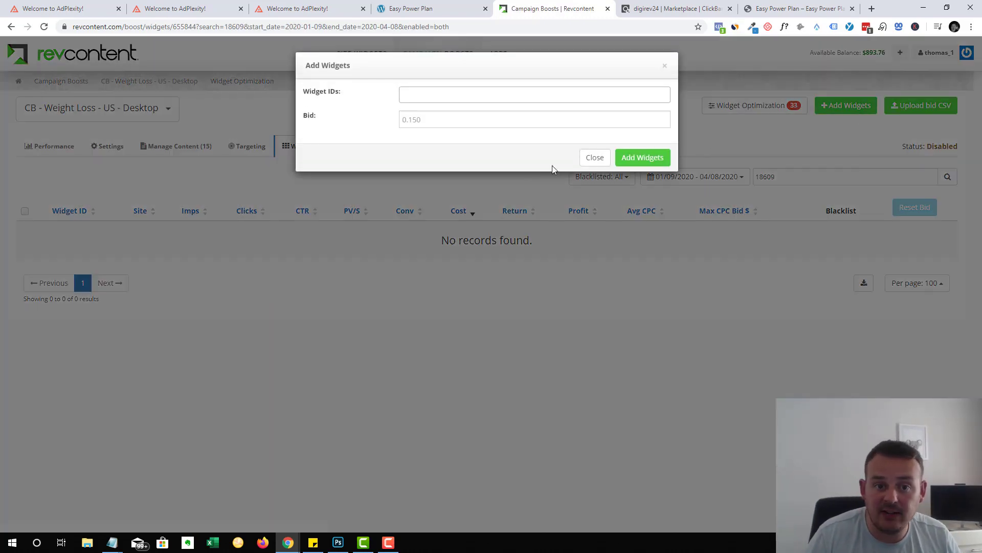
{"action": "left_click", "coordinate": [447, 97]}
{"action": "type", "text": "1860"}
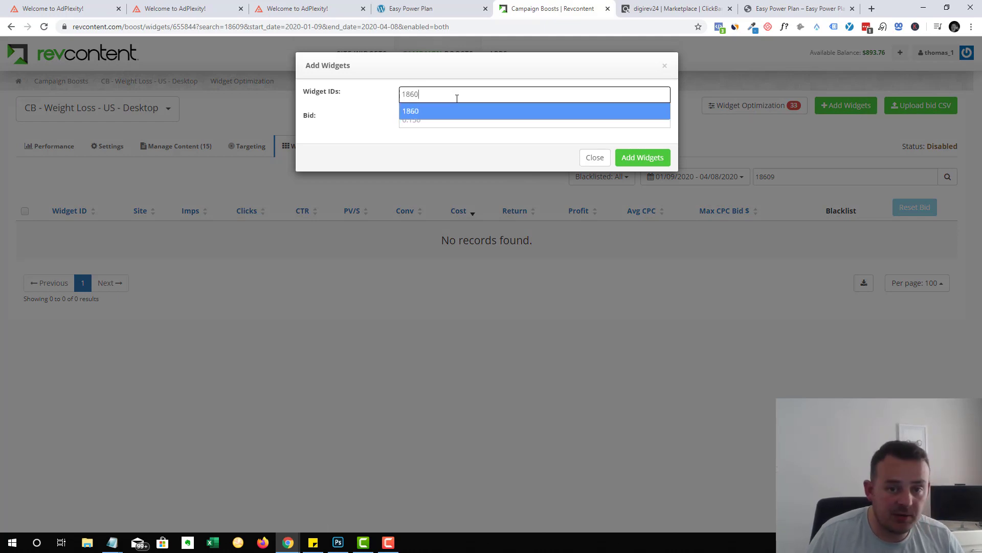
{"action": "type", "text": "9"}
{"action": "left_click", "coordinate": [566, 113]}
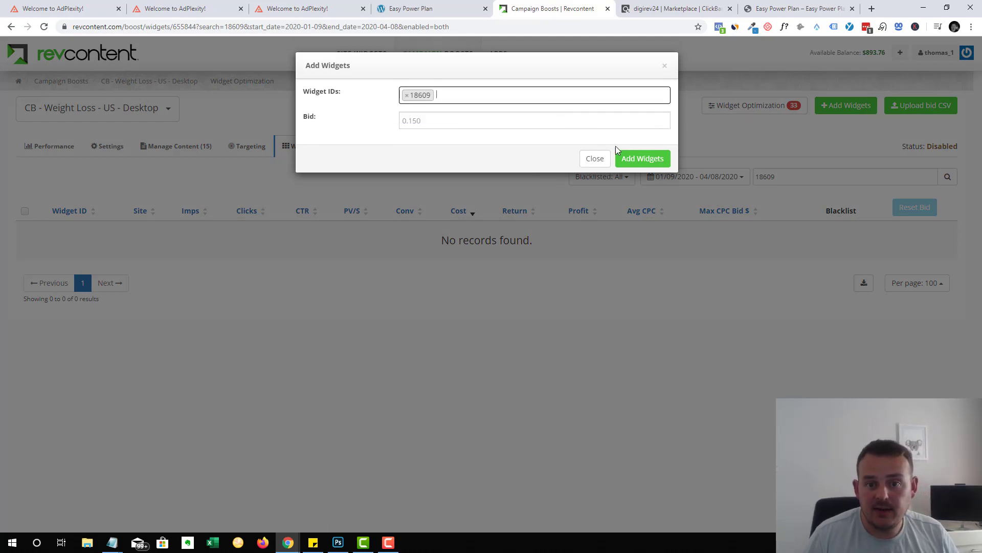
{"action": "left_click", "coordinate": [529, 121]}
{"action": "type", "text": "0.1"}
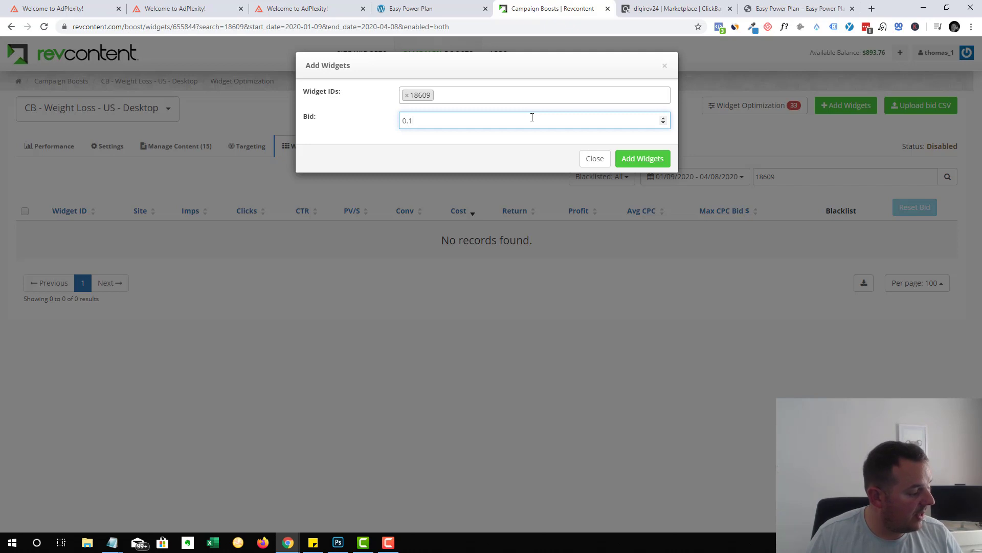
{"action": "type", "text": "5"}
{"action": "left_click", "coordinate": [633, 161]}
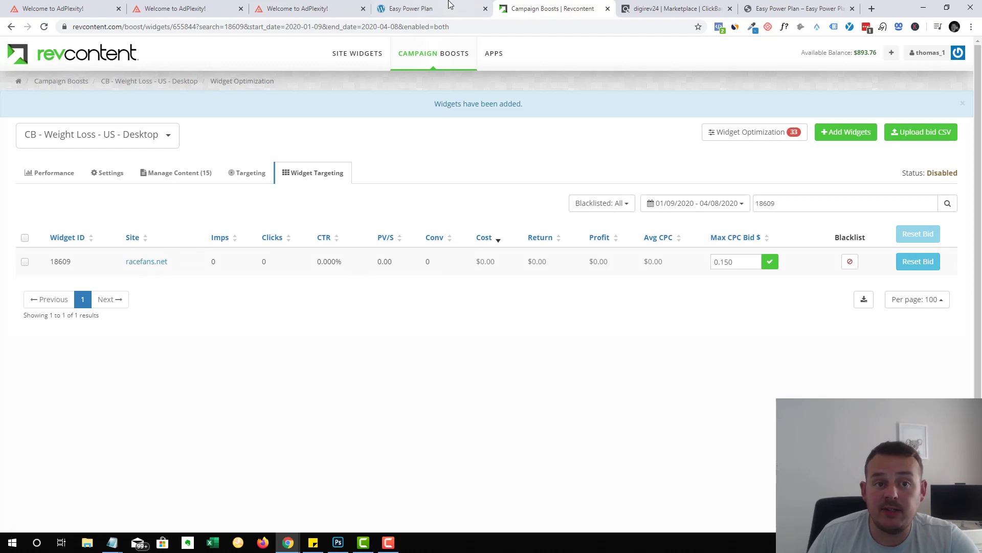
Step: Switch to AdPlexity and inspect the publishers behind placements 107878 and 18609 and the top publishers by volume
{"action": "left_click", "coordinate": [307, 9]}
{"action": "mouse_move", "coordinate": [723, 348]}
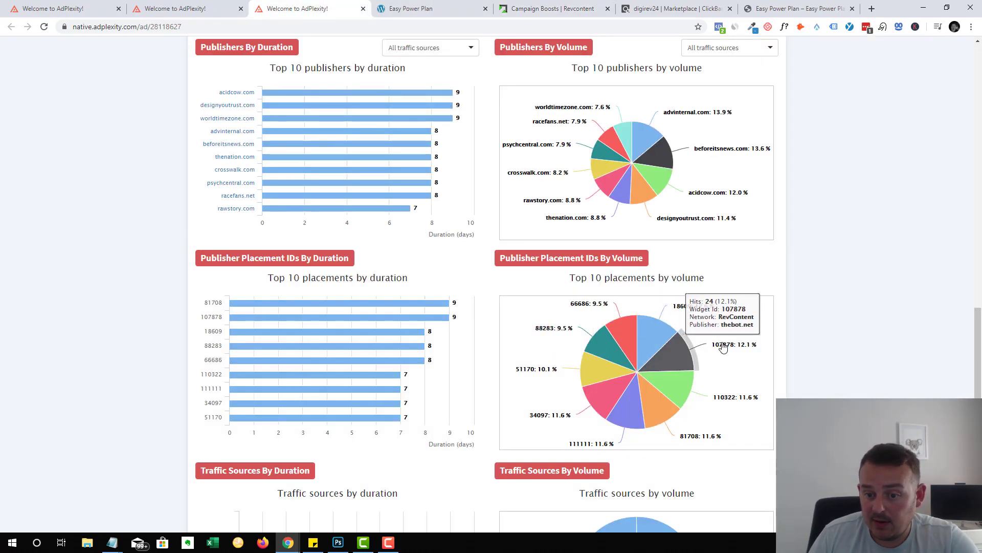
{"action": "mouse_move", "coordinate": [693, 340]}
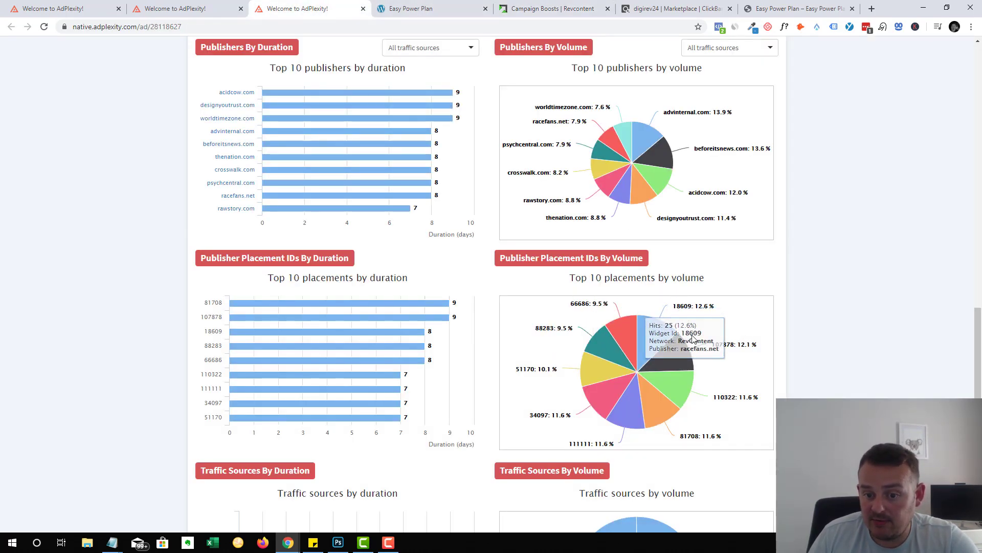
{"action": "mouse_move", "coordinate": [668, 202]}
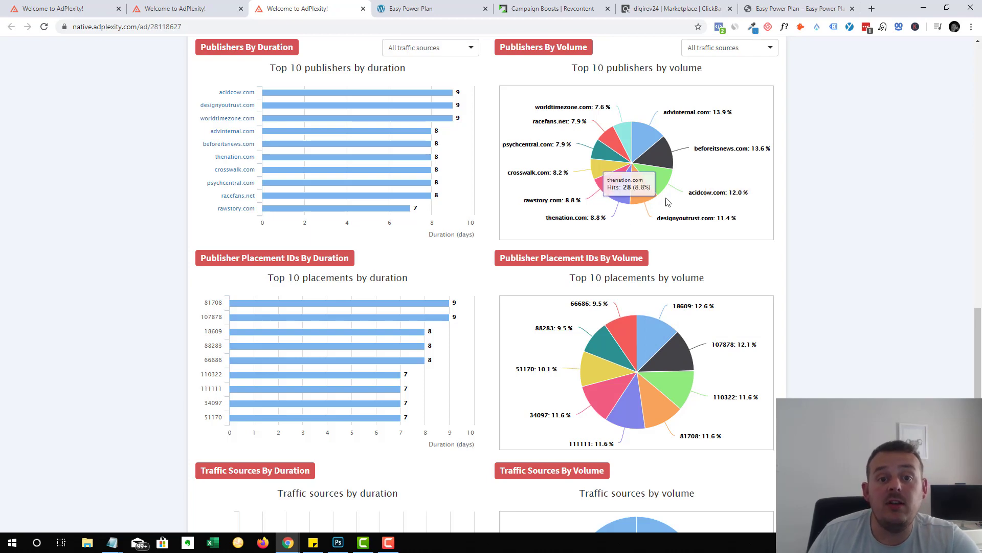
Step: Switch back to Revcontent and try to blacklist widget 18609 for this campaign only
{"action": "left_click", "coordinate": [594, 7]}
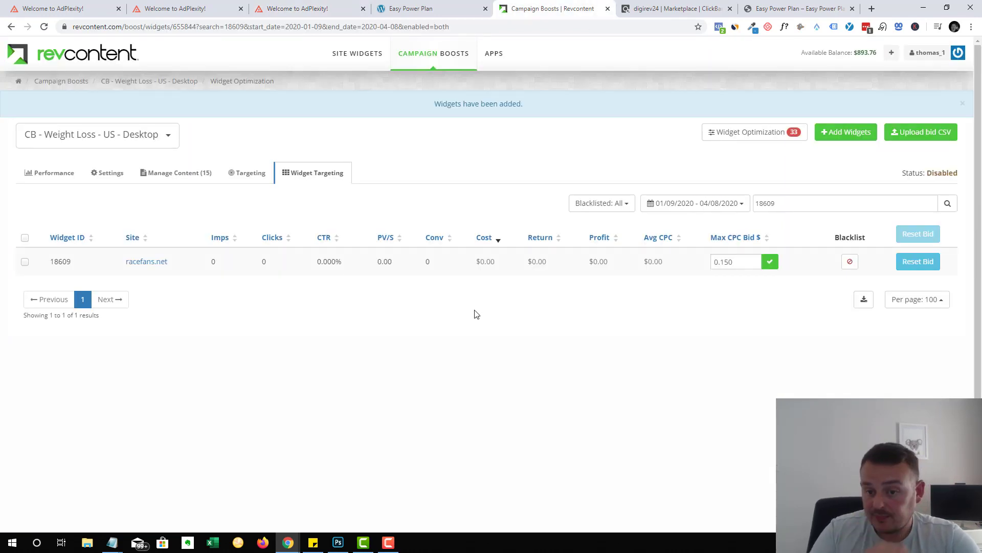
{"action": "left_click", "coordinate": [850, 262]}
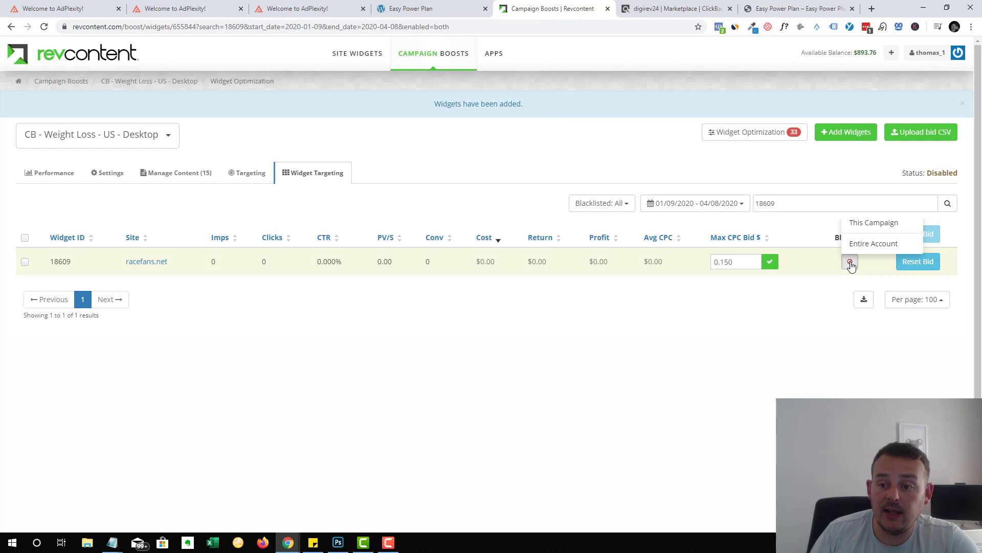
{"action": "left_click", "coordinate": [859, 223]}
Step: Reload the campaign's widget targeting for the last 90 days and check the latimes.com widget's clicks and conversions
{"action": "left_click", "coordinate": [259, 183]}
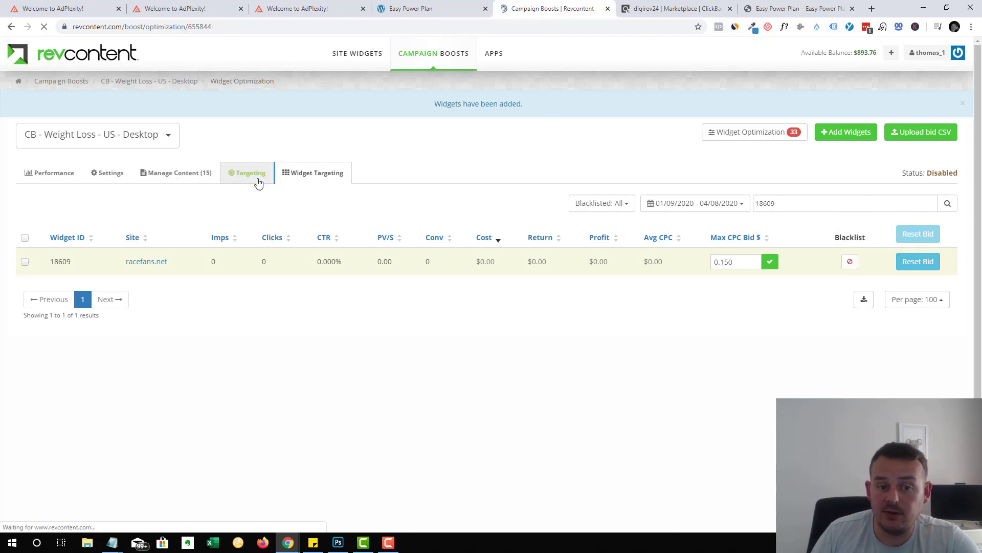
{"action": "left_click", "coordinate": [307, 147]}
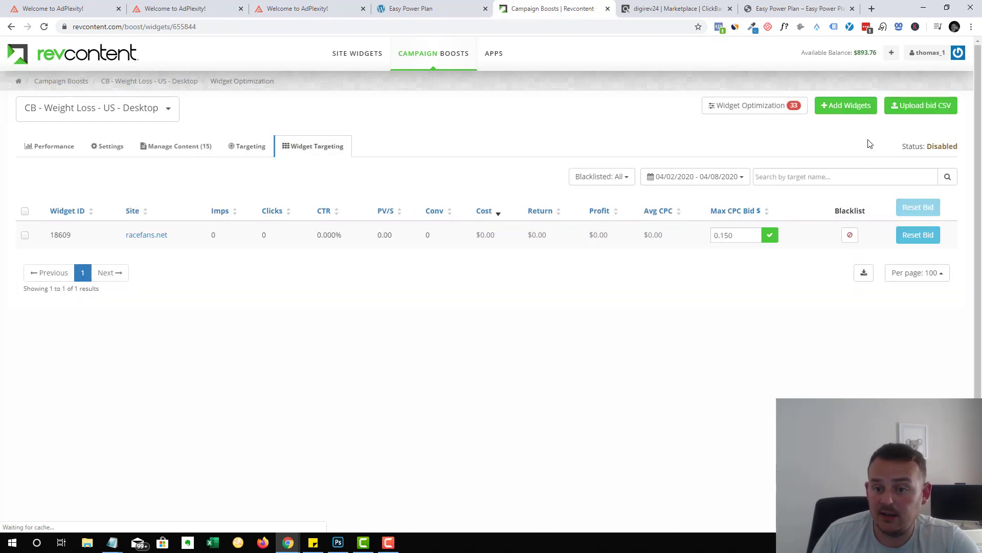
{"action": "left_click", "coordinate": [710, 176]}
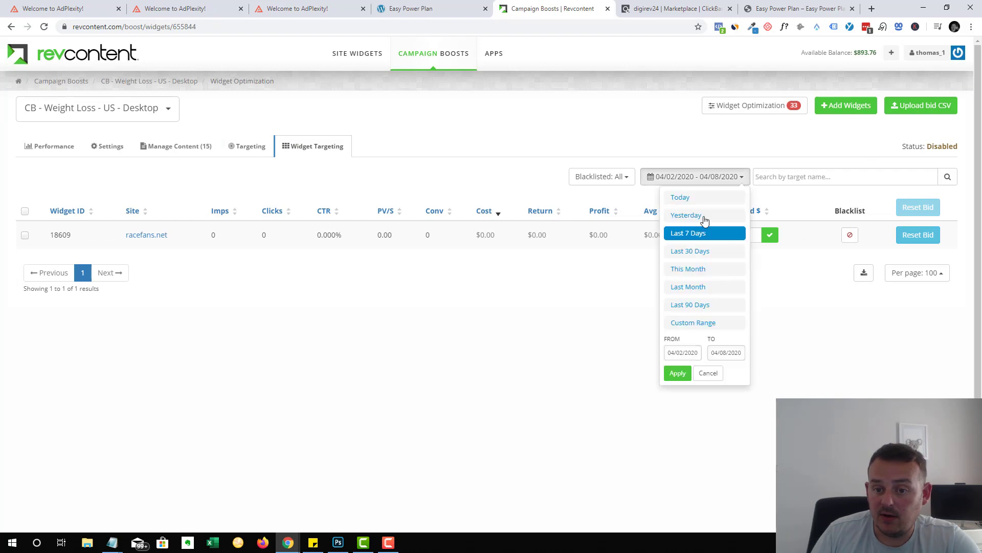
{"action": "left_click", "coordinate": [705, 307]}
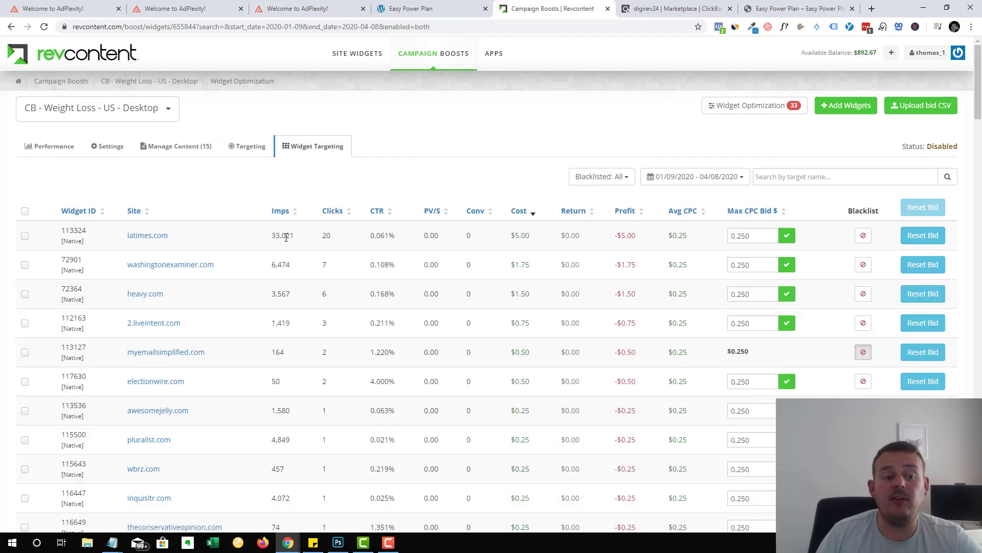
{"action": "left_click_drag", "start_coordinate": [321, 237], "coordinate": [360, 240]}
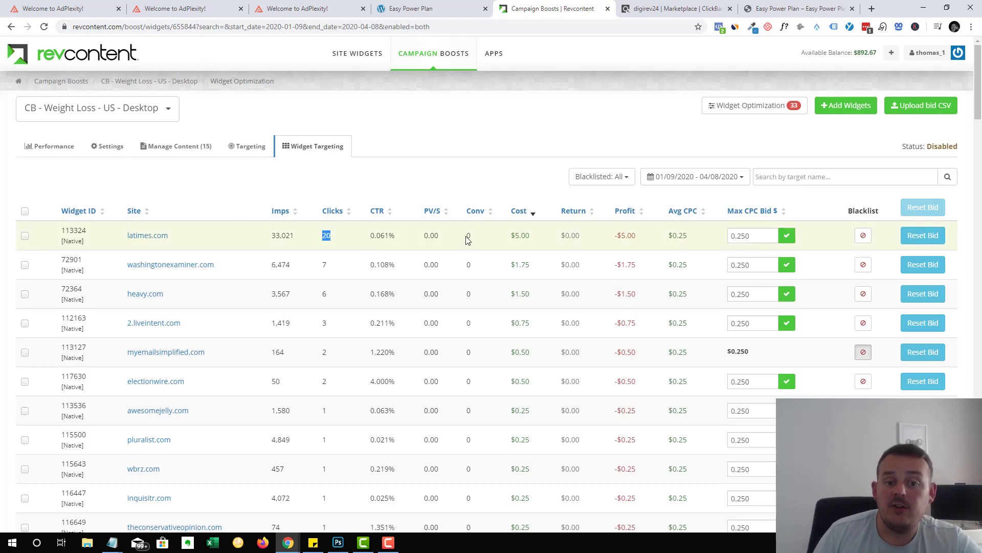
{"action": "left_click_drag", "start_coordinate": [466, 236], "coordinate": [477, 240]}
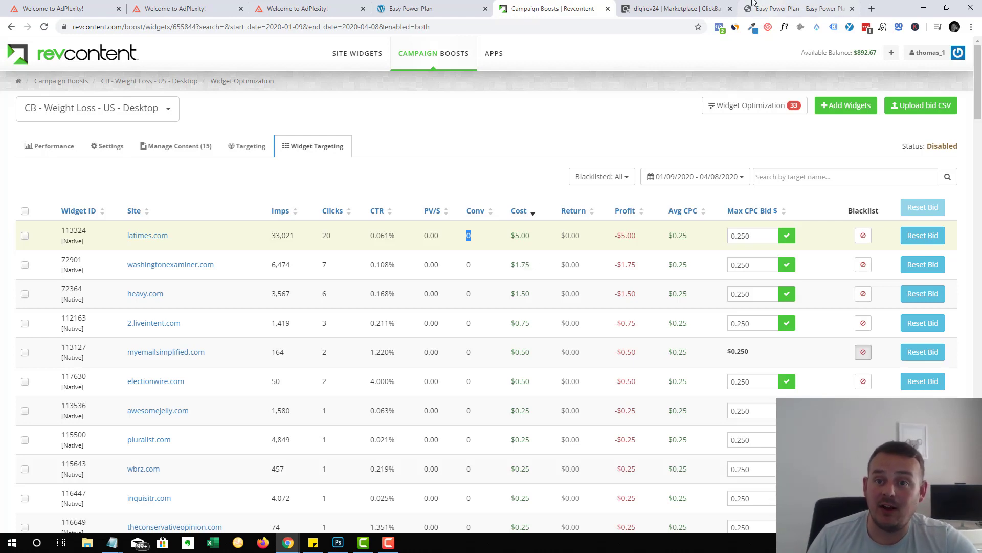
Step: Switch to the ClickBank marketplace and check Easy Power Plan's initial payout per sale
{"action": "key", "text": "ctrl+Tab"}
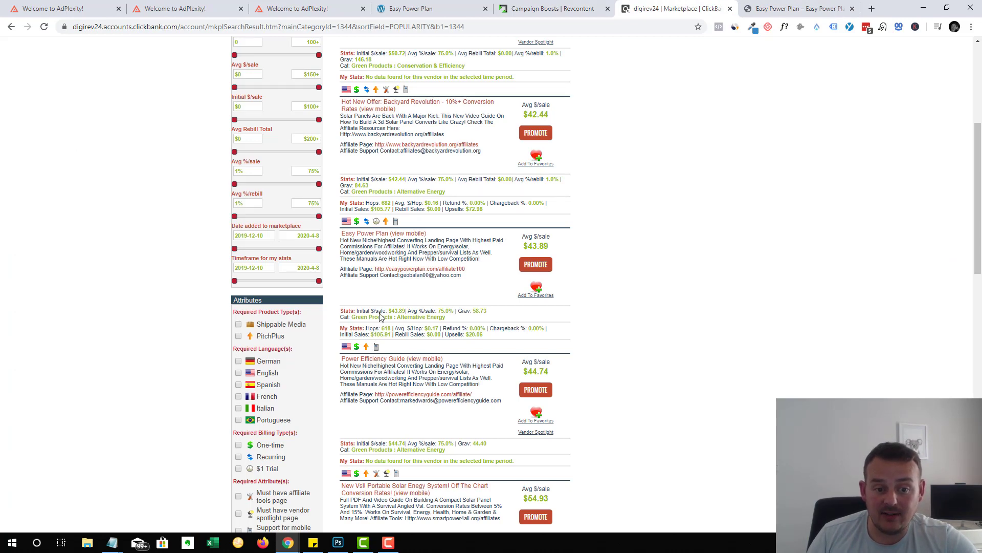
{"action": "left_click_drag", "start_coordinate": [388, 311], "coordinate": [403, 311]}
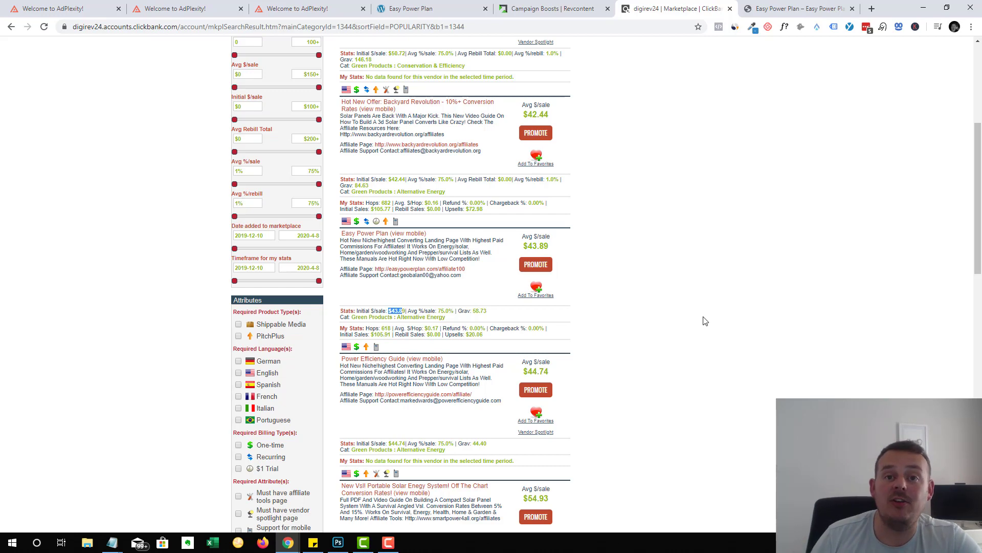
Step: Switch back to Revcontent and look at the blacklist scope options for the latimes.com widget without applying one
{"action": "left_click", "coordinate": [530, 7]}
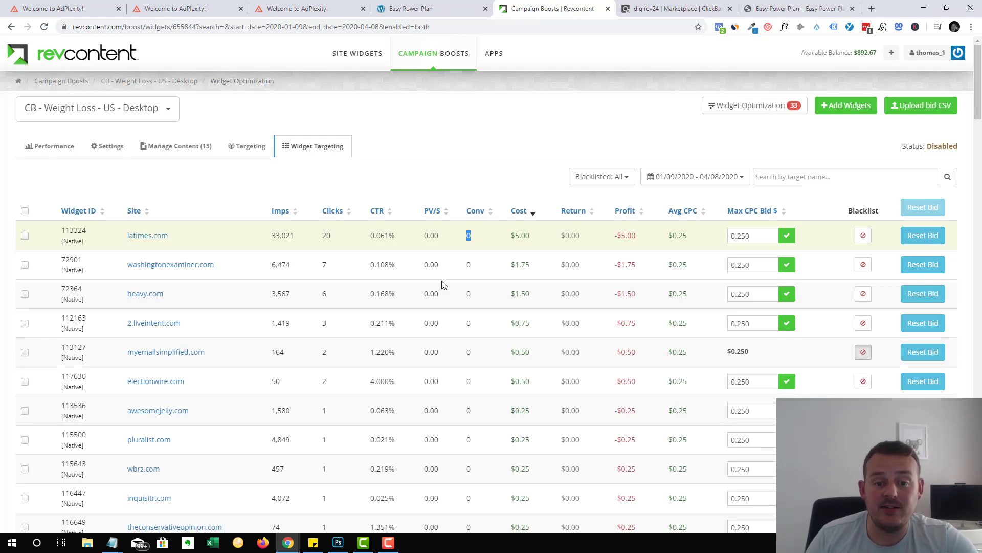
{"action": "left_click", "coordinate": [472, 186]}
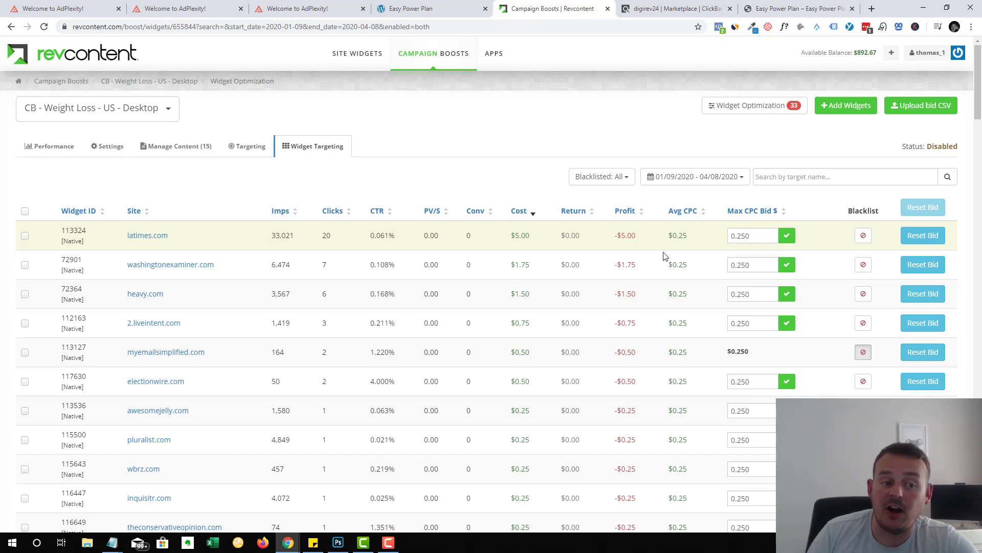
{"action": "scroll", "coordinate": [752, 287], "scroll_direction": "down", "scroll_amount": 1}
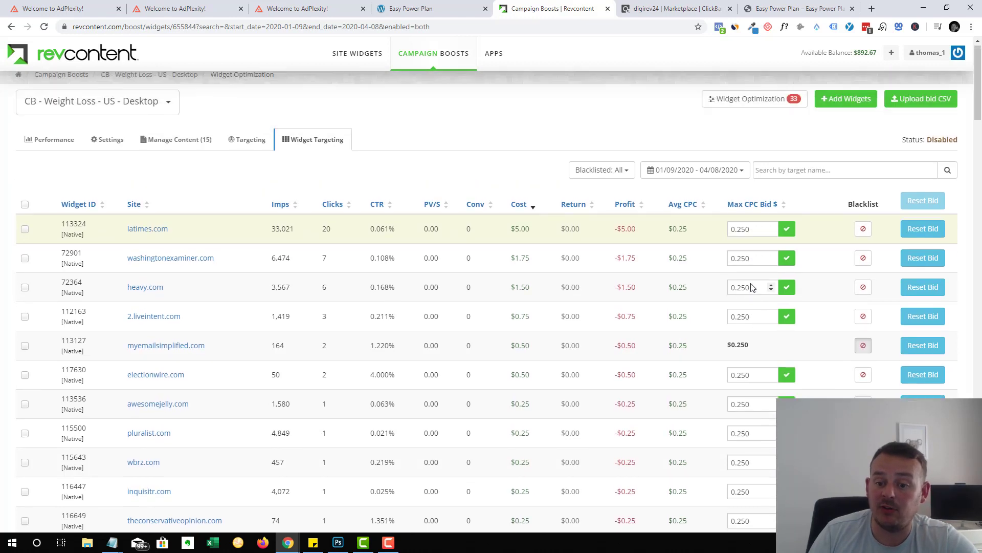
{"action": "scroll", "coordinate": [752, 287], "scroll_direction": "up", "scroll_amount": 1}
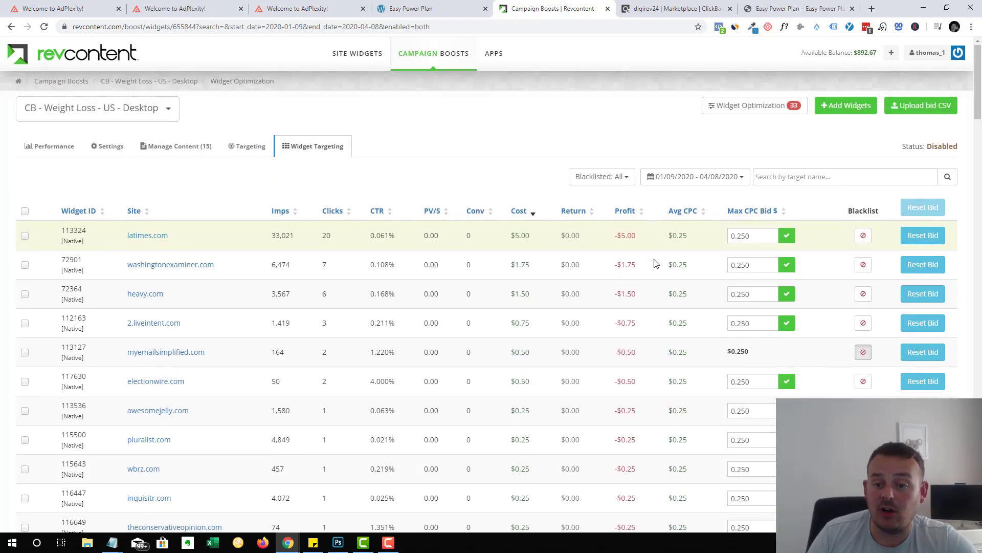
{"action": "left_click", "coordinate": [863, 235]}
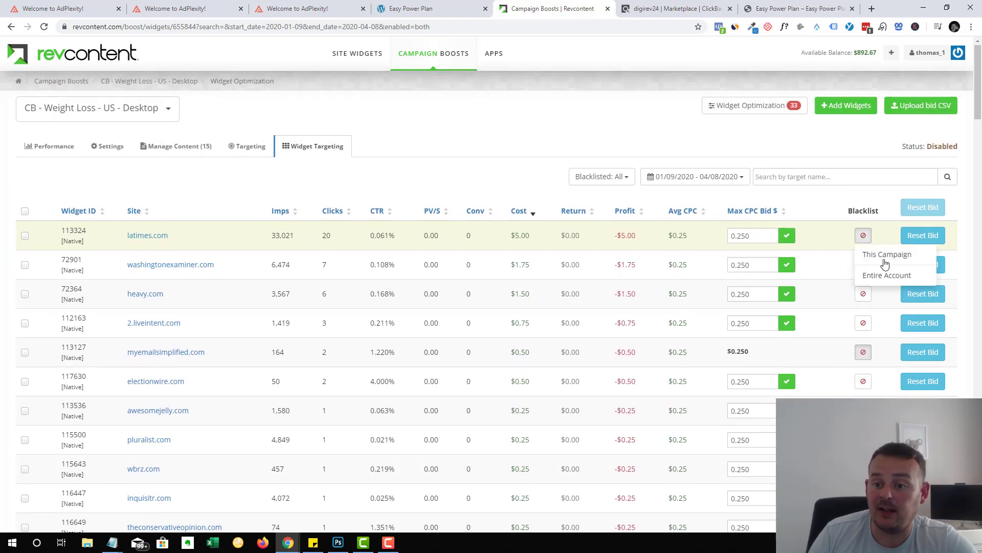
{"action": "left_click", "coordinate": [731, 148]}
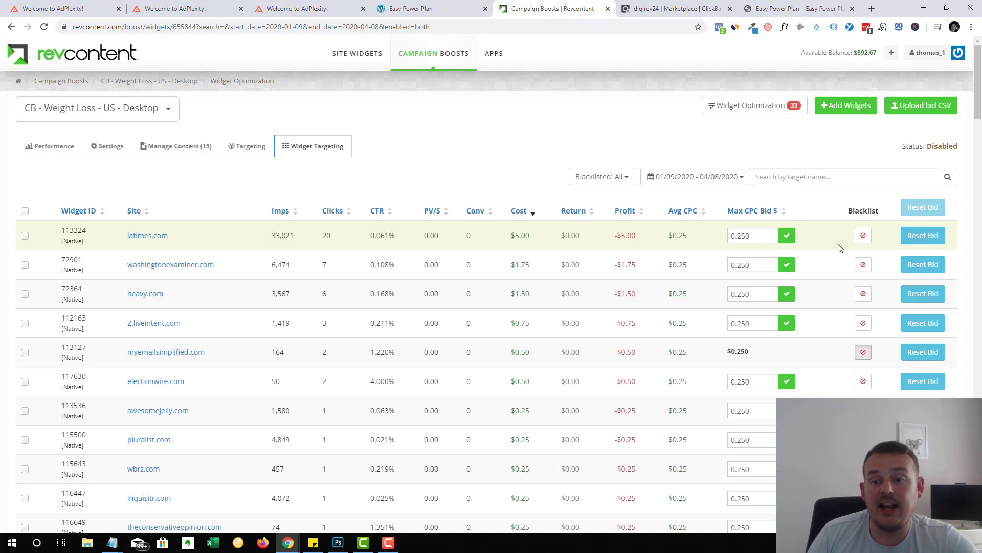
{"action": "left_click", "coordinate": [864, 236]}
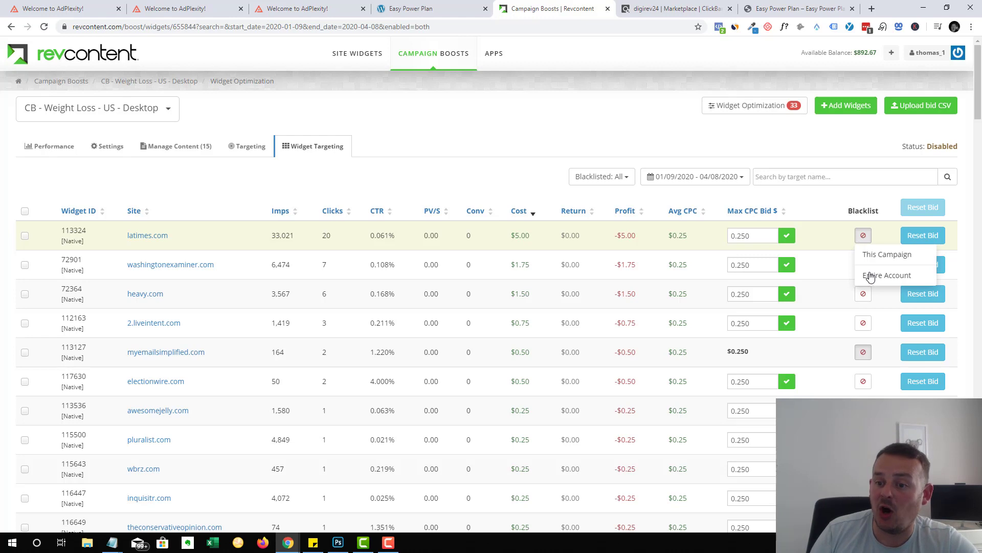
{"action": "left_click", "coordinate": [718, 156]}
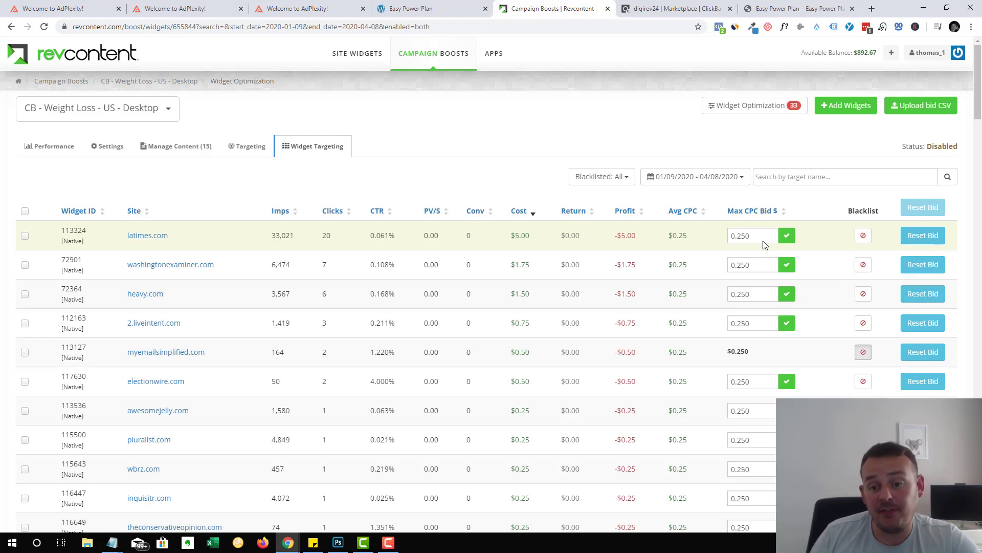
Step: Enter a max CPC bid of 0.30 for the latimes.com widget
{"action": "left_click_drag", "start_coordinate": [738, 236], "coordinate": [745, 234]}
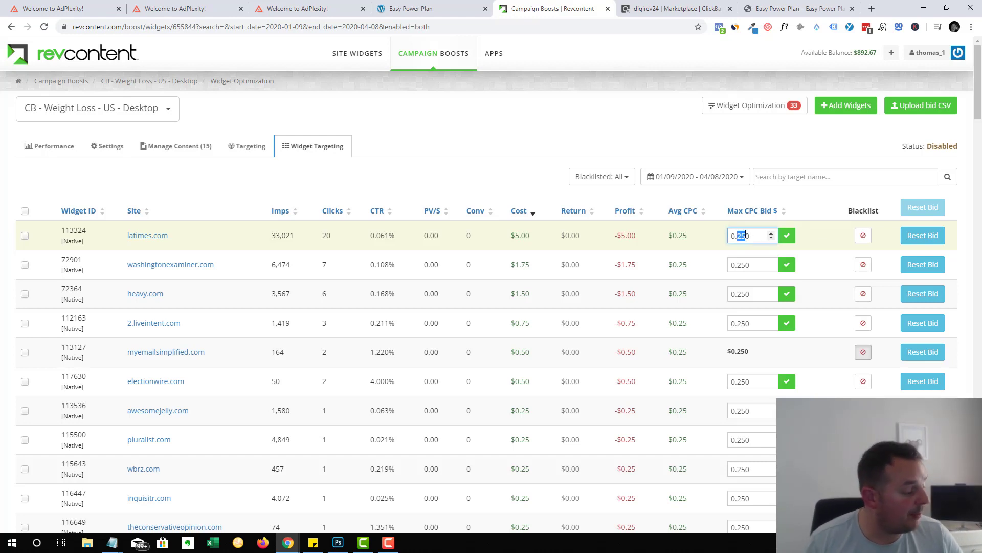
{"action": "type", "text": "3"}
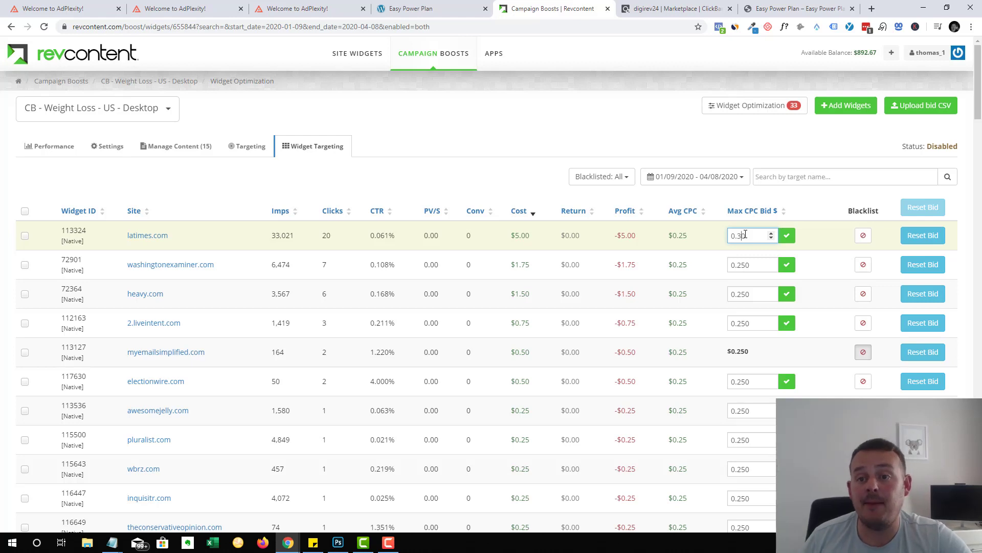
{"action": "key", "text": "BackSpace"}
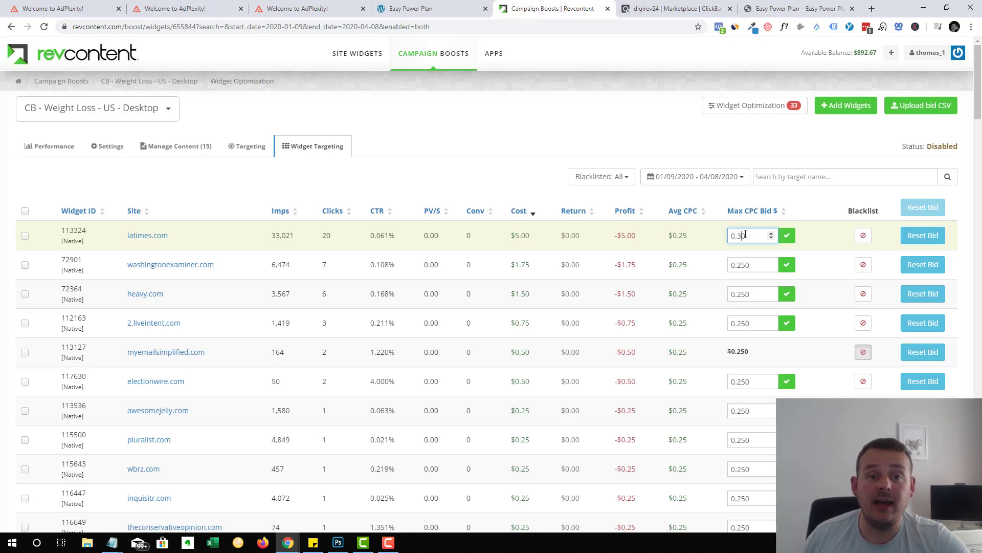
{"action": "key", "text": "BackSpace"}
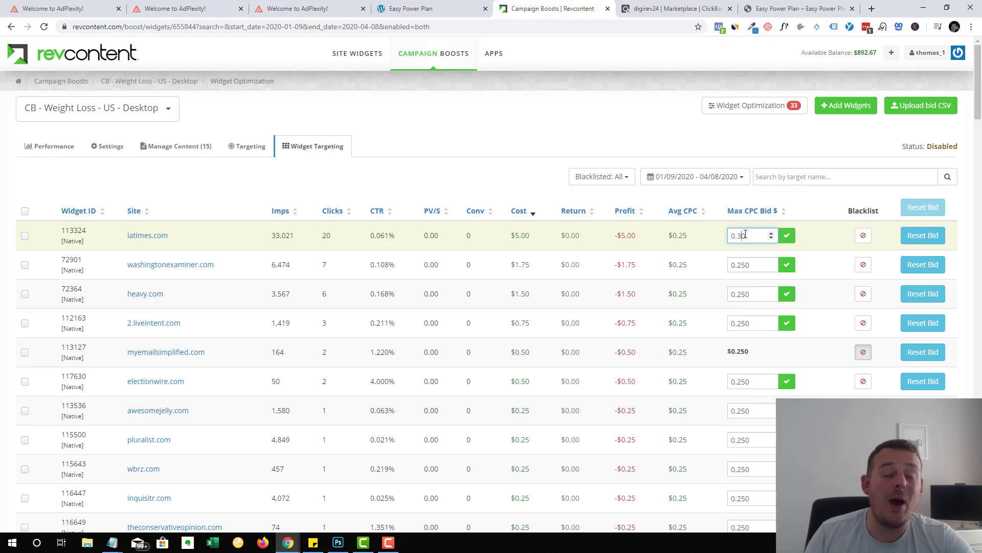
{"action": "type", "text": "0"}
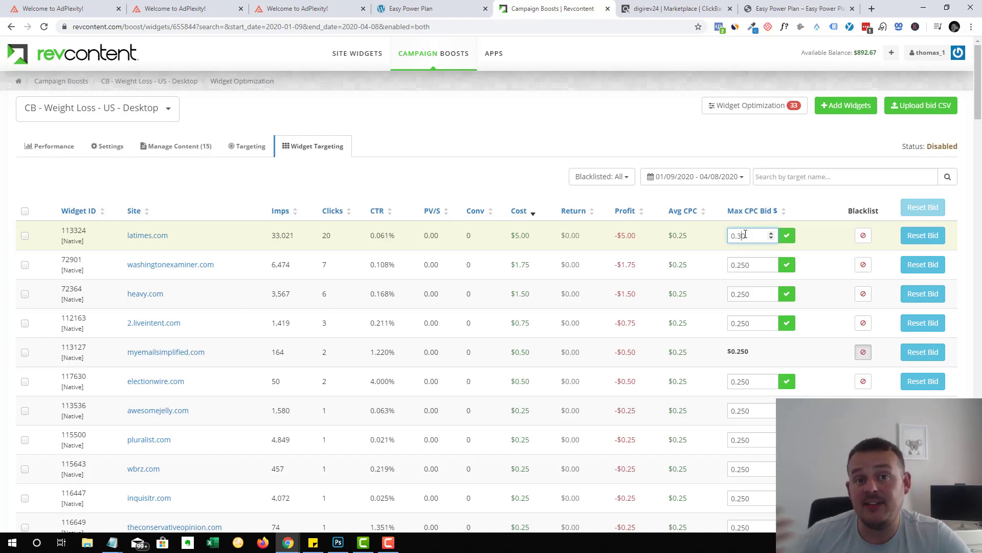
{"action": "key", "text": "BackSpace"}
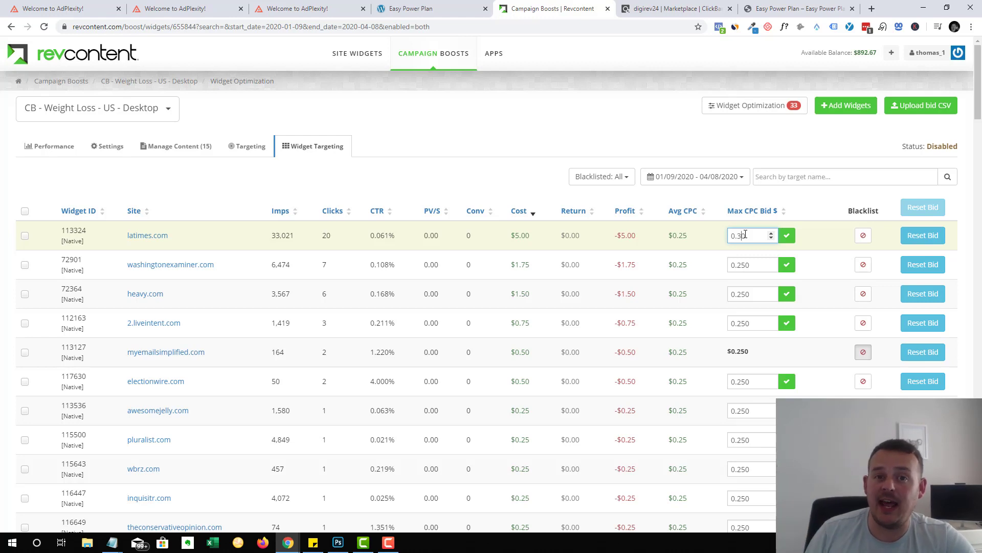
{"action": "type", "text": "0"}
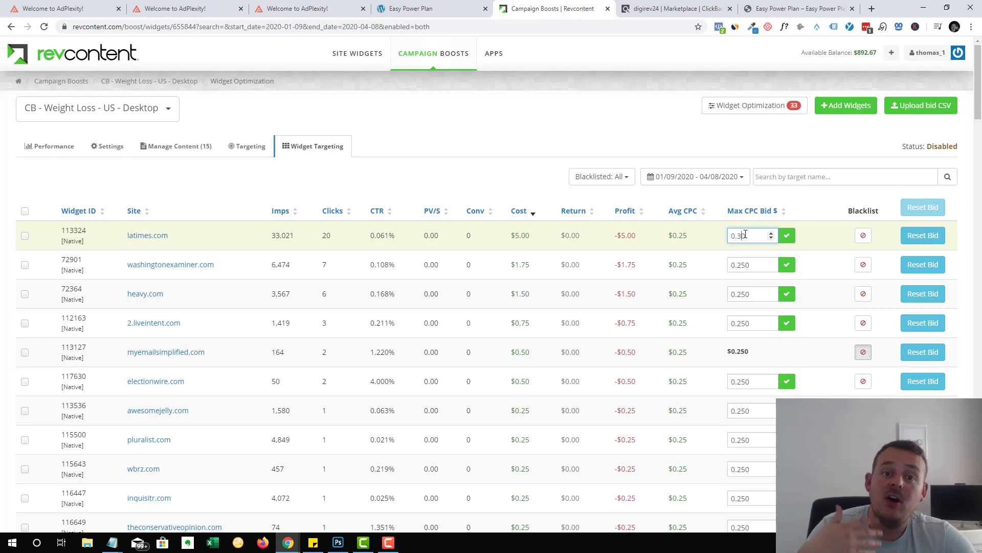
{"action": "key", "text": "BackSpace"}
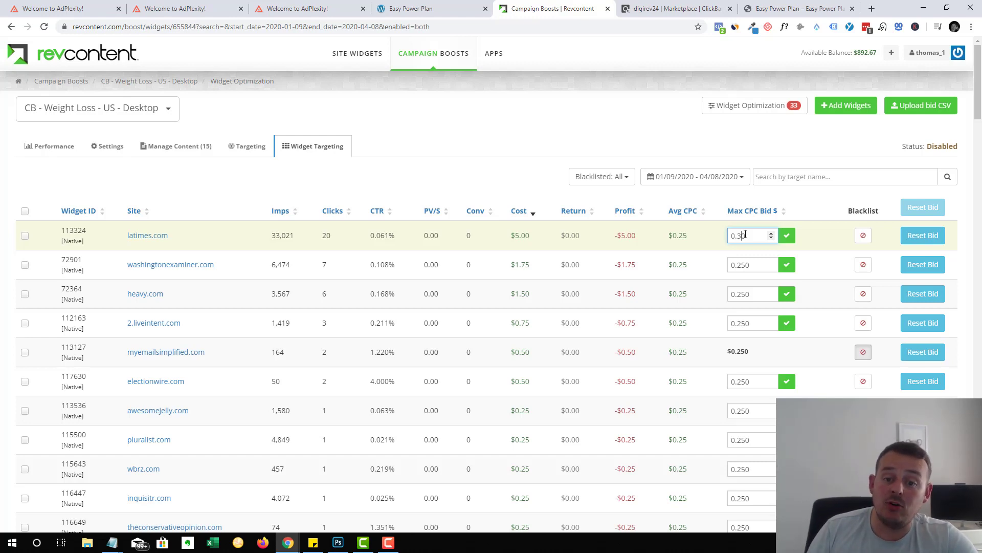
{"action": "type", "text": "0"}
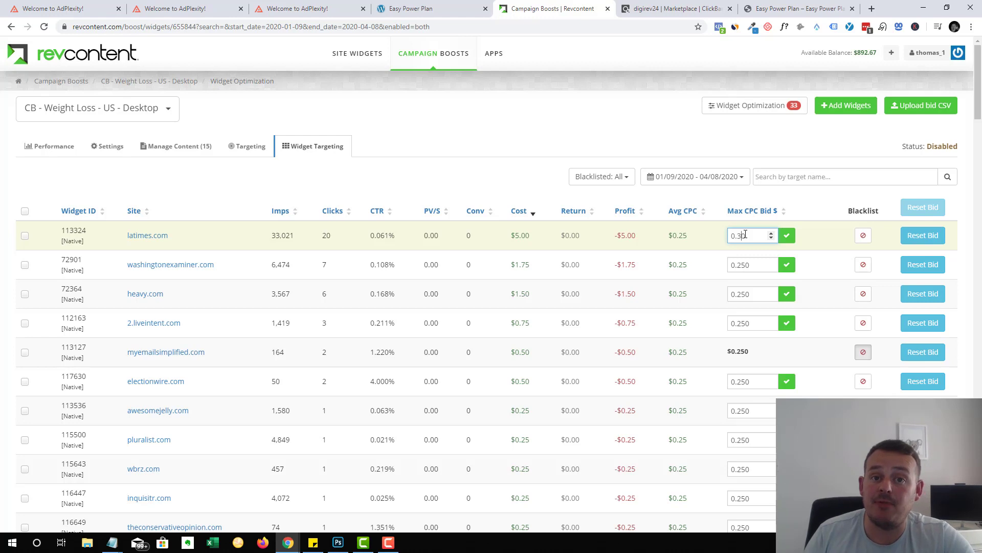